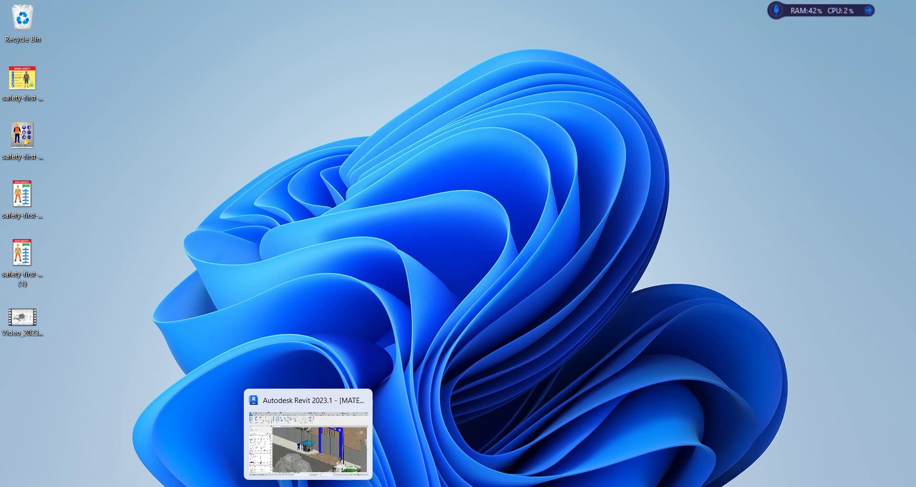
- Bring back the Revit site model, zoom in on the guard booth and gate, then minimize Revit
{"action": "left_click", "coordinate": [311, 432]}
{"action": "middle_click_drag", "start_coordinate": [606, 338], "coordinate": [612, 340]}
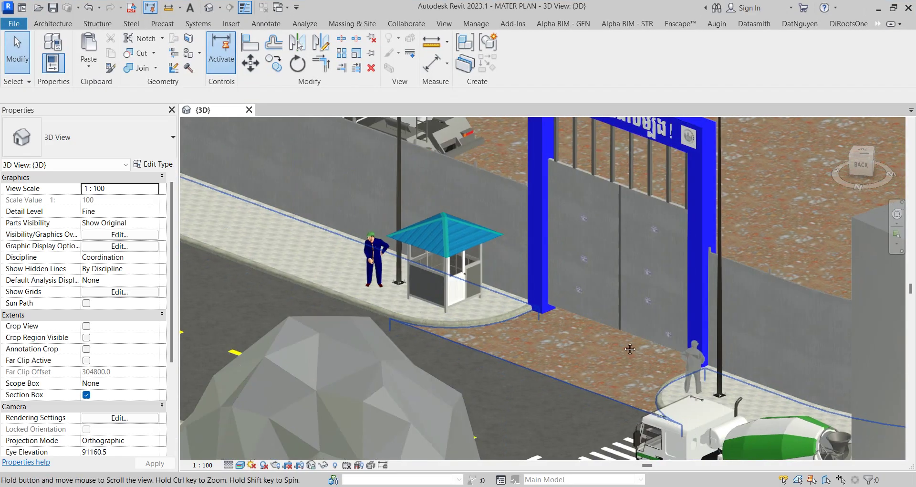
{"action": "scroll", "coordinate": [620, 344], "scroll_direction": "up", "scroll_amount": 2}
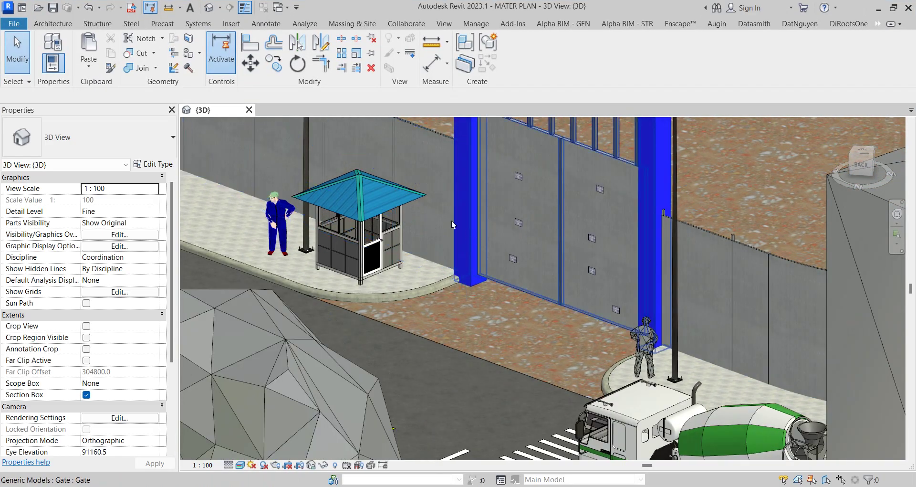
{"action": "left_click", "coordinate": [879, 10]}
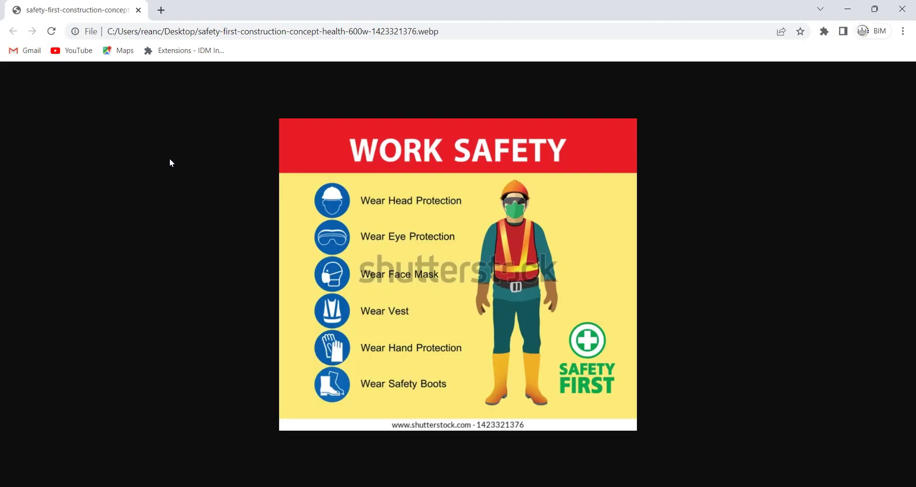
- Close the WORK SAFETY poster, then view and zoom the construction workers safety image and close it
{"action": "scroll", "coordinate": [501, 288], "scroll_direction": "up", "scroll_amount": 2, "text": "ctrl"}
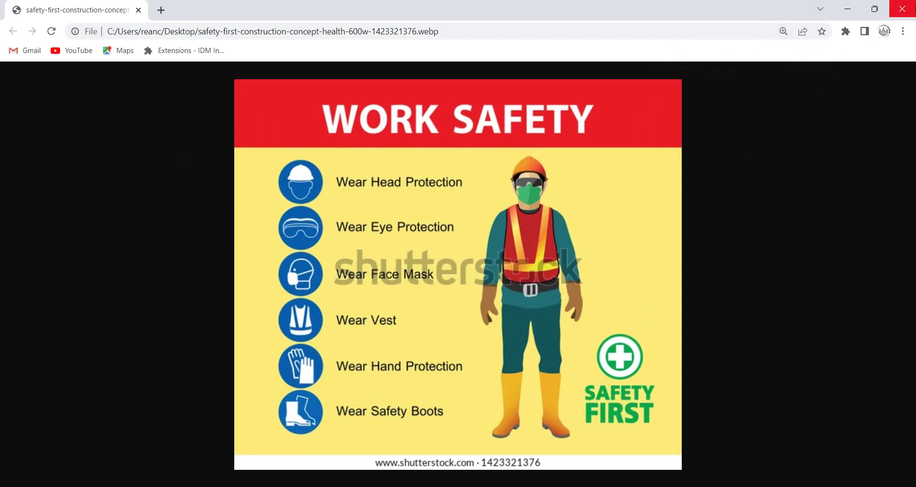
{"action": "left_click", "coordinate": [903, 8]}
{"action": "double_click", "coordinate": [9, 150]}
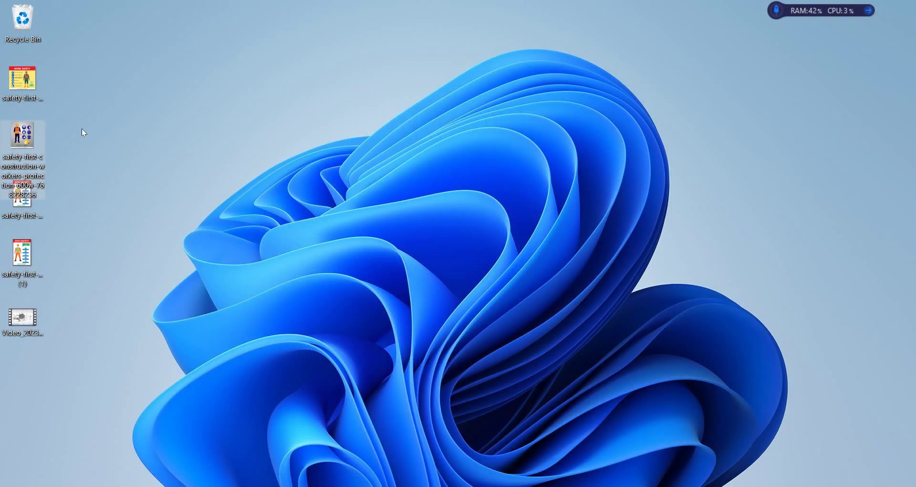
{"action": "scroll", "coordinate": [434, 255], "scroll_direction": "up", "scroll_amount": 2, "text": "ctrl"}
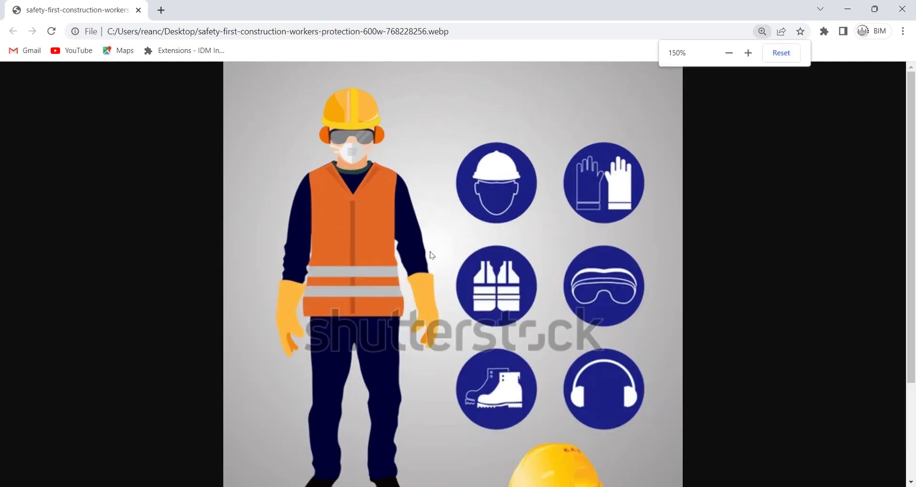
{"action": "scroll", "coordinate": [430, 254], "scroll_direction": "down", "scroll_amount": 3, "text": "ctrl"}
{"action": "scroll", "coordinate": [431, 253], "scroll_direction": "up", "scroll_amount": 2, "text": "ctrl"}
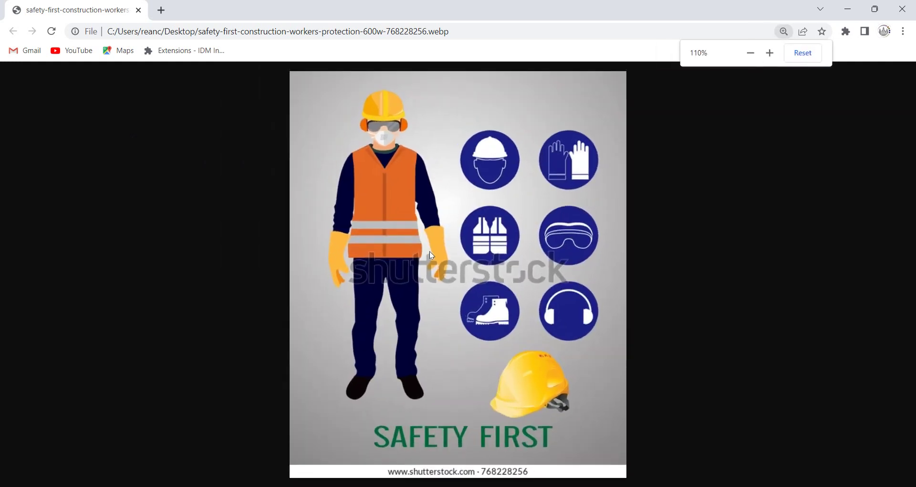
{"action": "scroll", "coordinate": [431, 254], "scroll_direction": "up", "scroll_amount": 3, "text": "ctrl"}
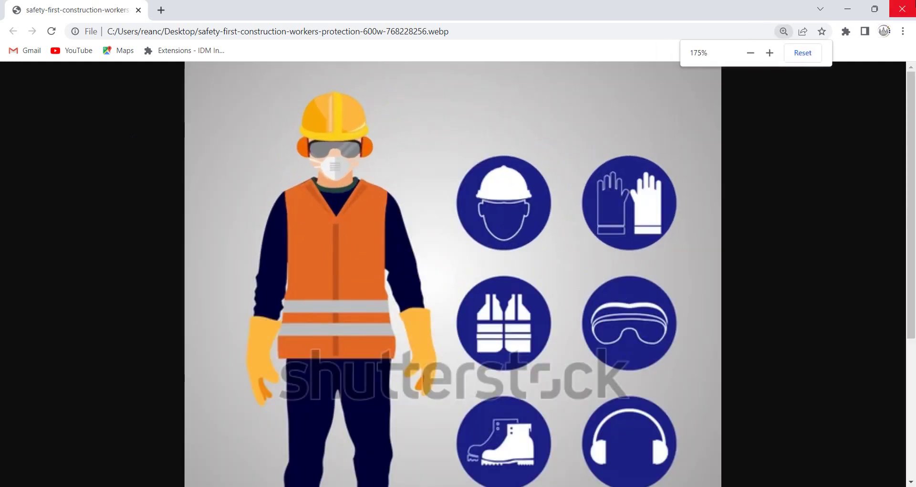
{"action": "left_click", "coordinate": [903, 8]}
- Open the SITE SAFETY sign image, zoom in and out to inspect it, then close it
{"action": "double_click", "coordinate": [30, 196]}
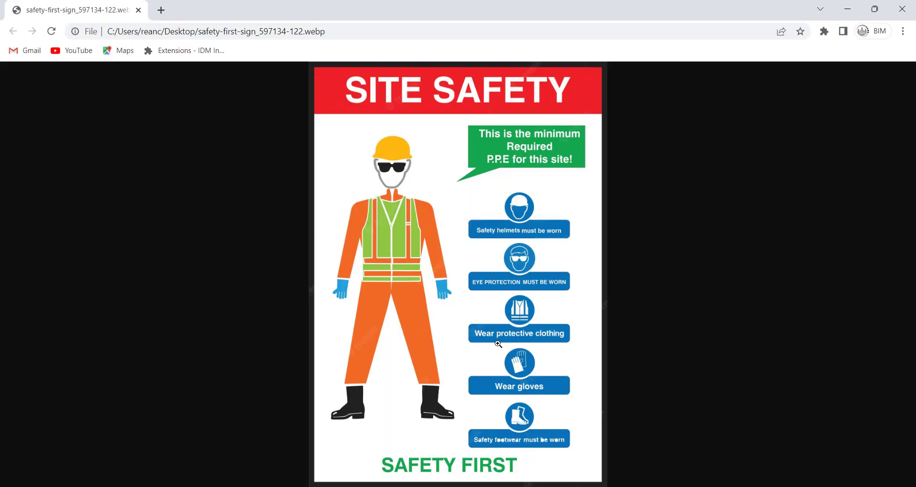
{"action": "scroll", "coordinate": [498, 344], "scroll_direction": "up", "scroll_amount": 5, "text": "ctrl"}
{"action": "scroll", "coordinate": [366, 265], "scroll_direction": "down", "scroll_amount": 1, "text": "ctrl"}
{"action": "scroll", "coordinate": [367, 268], "scroll_direction": "down", "scroll_amount": 3, "text": "ctrl"}
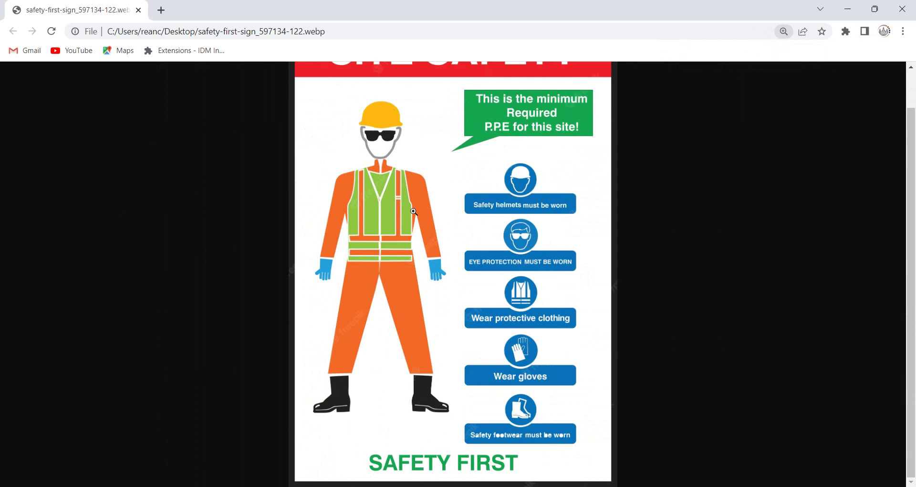
{"action": "scroll", "coordinate": [406, 127], "scroll_direction": "up", "scroll_amount": 1}
{"action": "scroll", "coordinate": [406, 148], "scroll_direction": "up", "scroll_amount": 1}
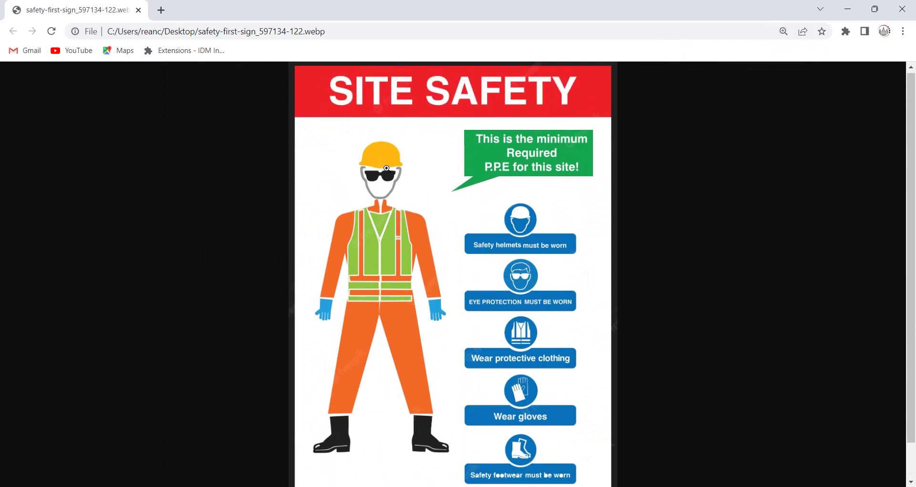
{"action": "scroll", "coordinate": [369, 145], "scroll_direction": "up", "scroll_amount": 3, "text": "ctrl"}
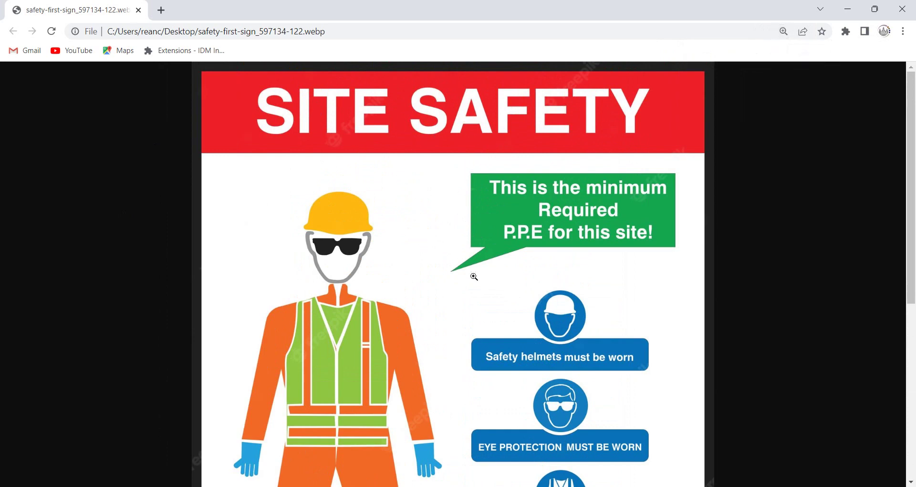
{"action": "scroll", "coordinate": [474, 276], "scroll_direction": "down", "scroll_amount": 2, "text": "ctrl"}
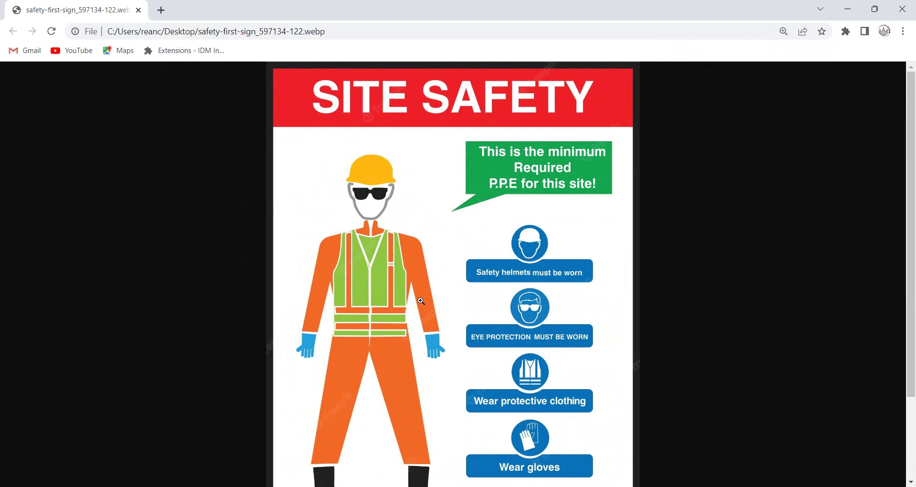
{"action": "left_click", "coordinate": [900, 13]}
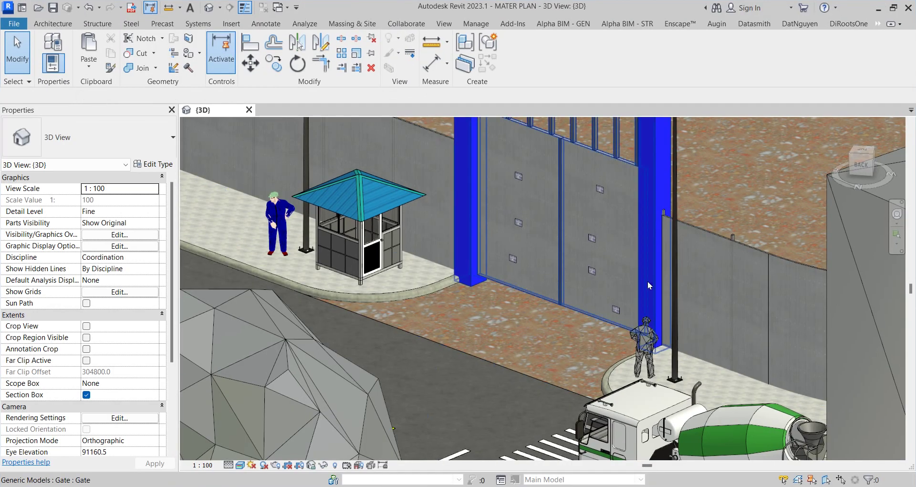
- Zoom and pan the 3D view along the close-up of the gate wall and column
{"action": "scroll", "coordinate": [648, 286], "scroll_direction": "up", "scroll_amount": 5}
{"action": "middle_click_drag", "start_coordinate": [434, 280], "coordinate": [397, 200]}
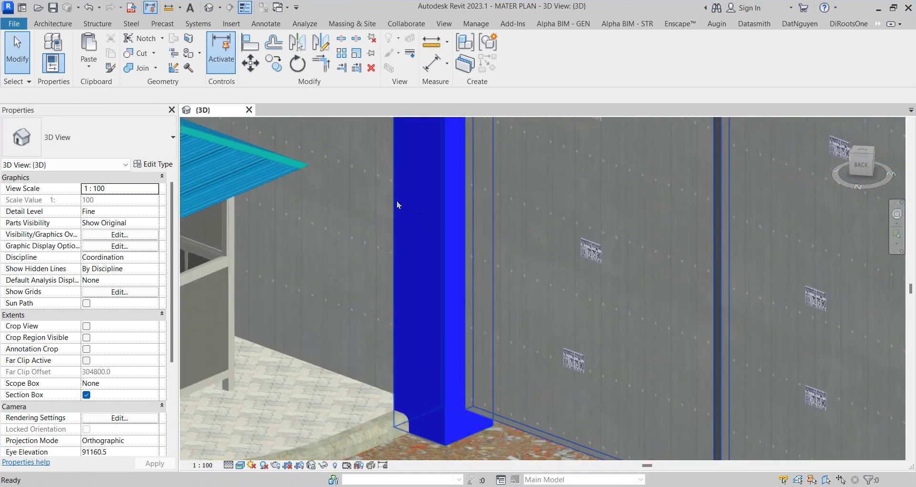
{"action": "scroll", "coordinate": [410, 258], "scroll_direction": "down", "scroll_amount": 1}
{"action": "scroll", "coordinate": [378, 249], "scroll_direction": "down", "scroll_amount": 1}
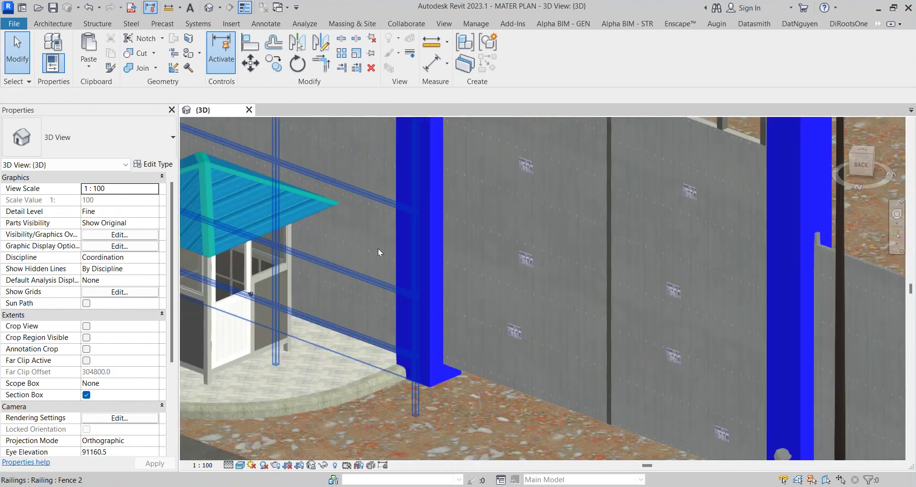
{"action": "scroll", "coordinate": [368, 245], "scroll_direction": "down", "scroll_amount": 3}
{"action": "scroll", "coordinate": [368, 246], "scroll_direction": "down", "scroll_amount": 2}
{"action": "scroll", "coordinate": [442, 304], "scroll_direction": "up", "scroll_amount": 1}
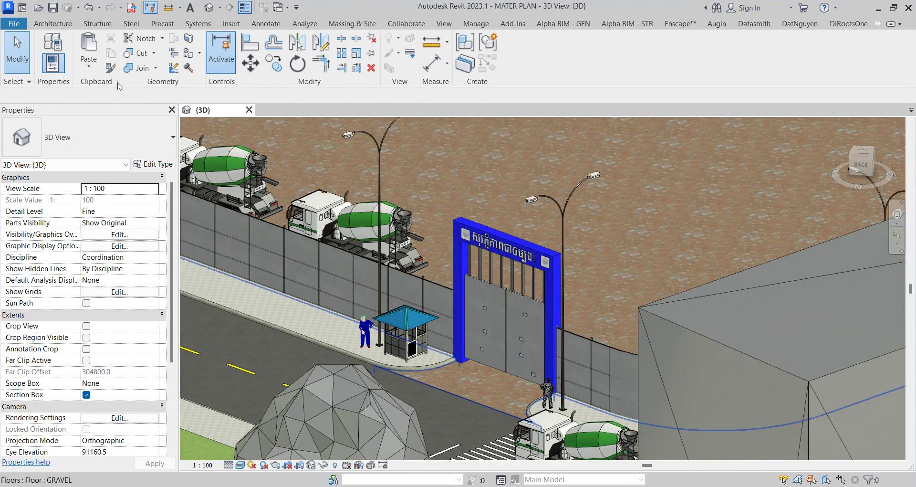
- Open and dismiss the File menu, then minimize the Revit window
{"action": "left_click", "coordinate": [13, 27]}
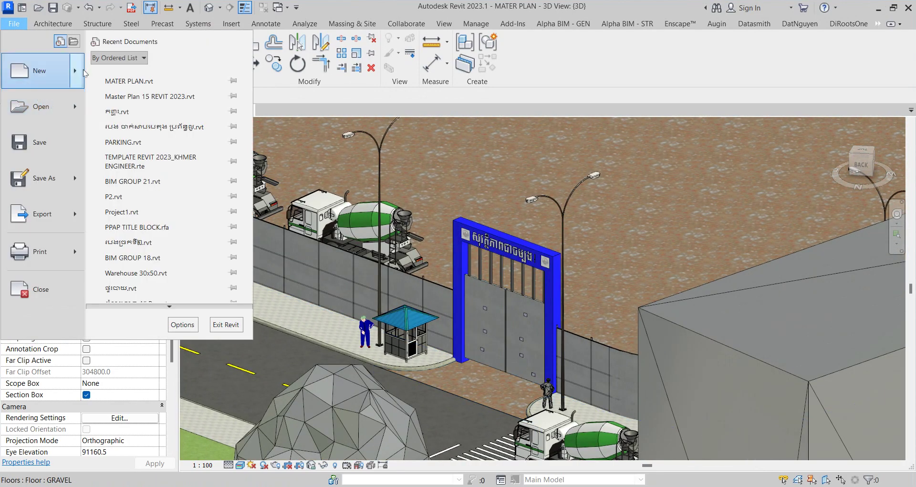
{"action": "left_click", "coordinate": [677, 4]}
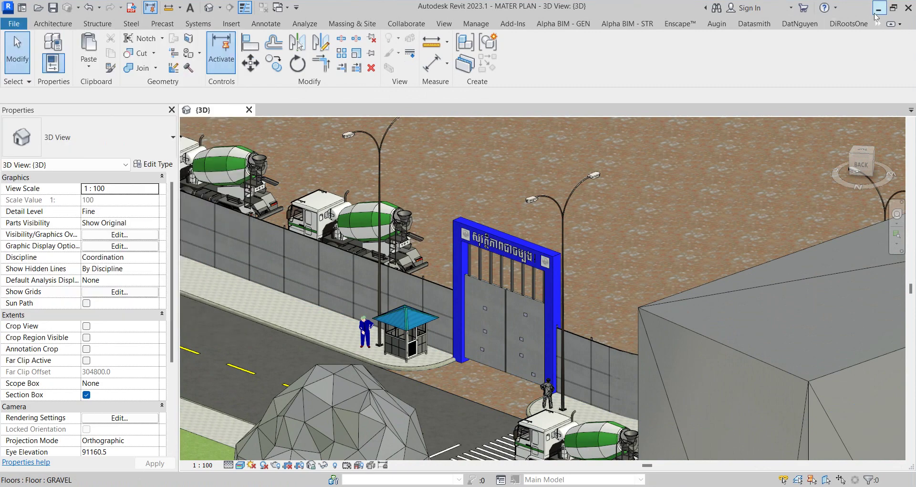
{"action": "left_click", "coordinate": [879, 8]}
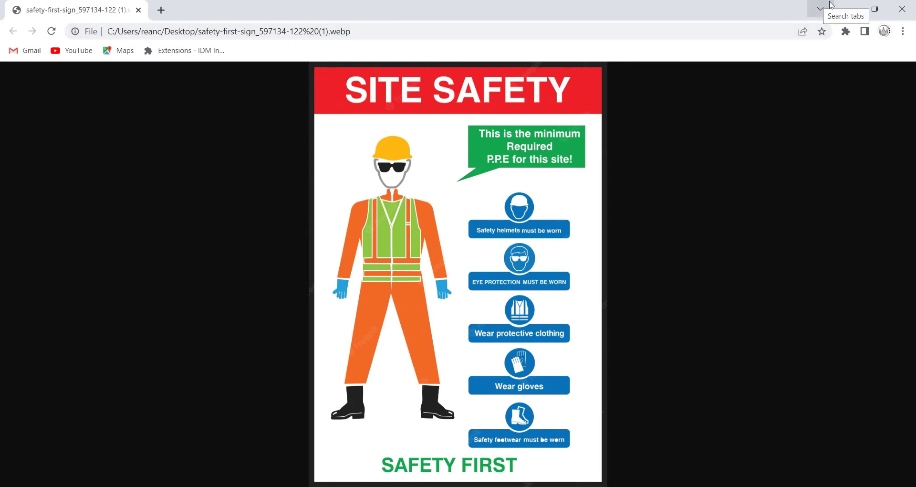
- Close the SITE SAFETY (1) poster copy in Chrome
{"action": "left_click", "coordinate": [847, 9]}
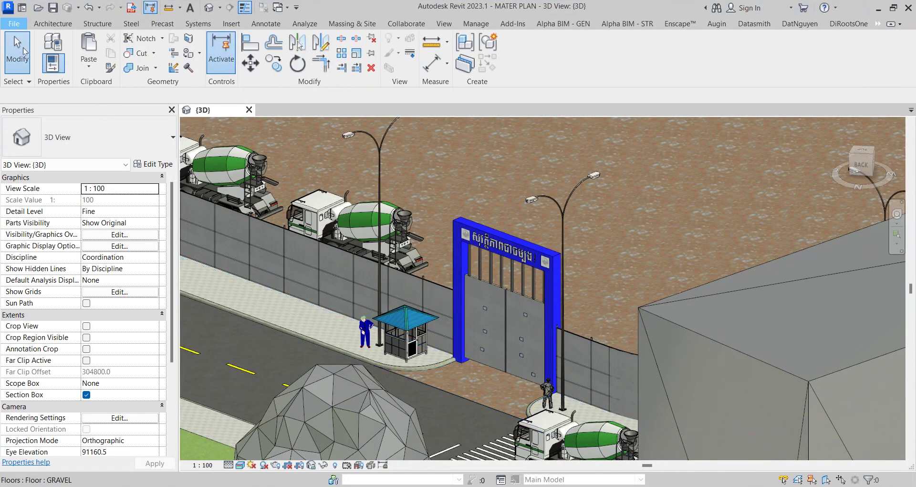
- Create a new family from the Metric Generic Model.rft template
{"action": "left_click", "coordinate": [11, 24]}
{"action": "mouse_move", "coordinate": [42, 70]}
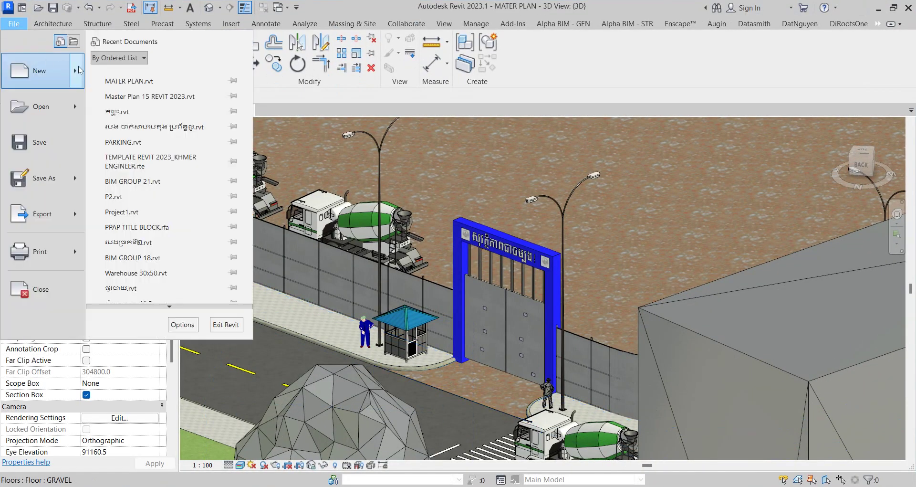
{"action": "left_click", "coordinate": [149, 120]}
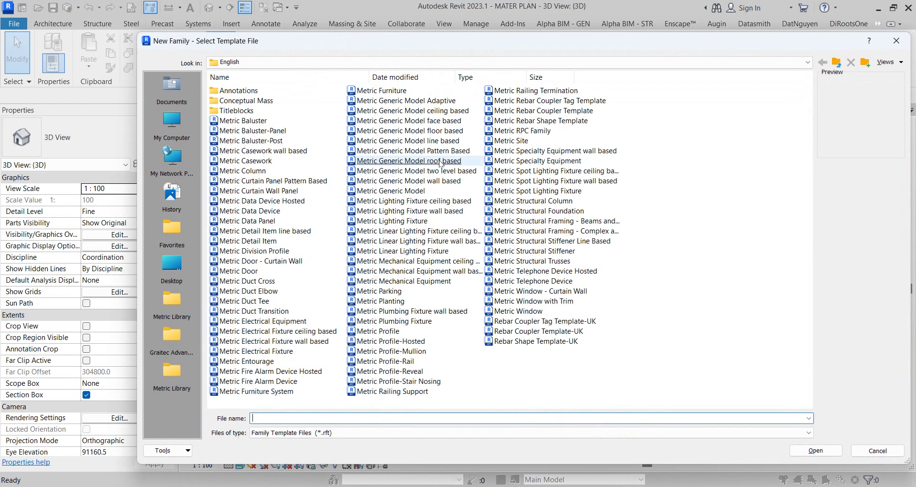
{"action": "double_click", "coordinate": [410, 191]}
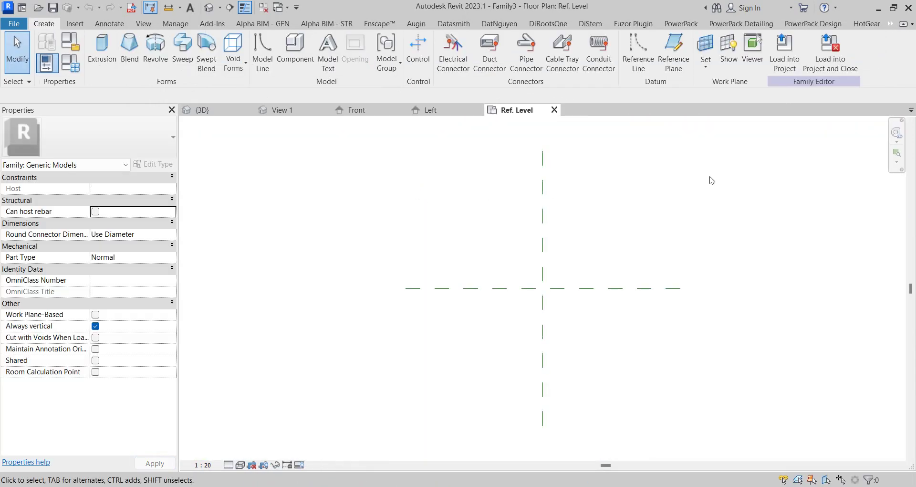
- Close inactive views, show the Project Browser, and open the Back elevation
{"action": "left_click", "coordinate": [265, 7]}
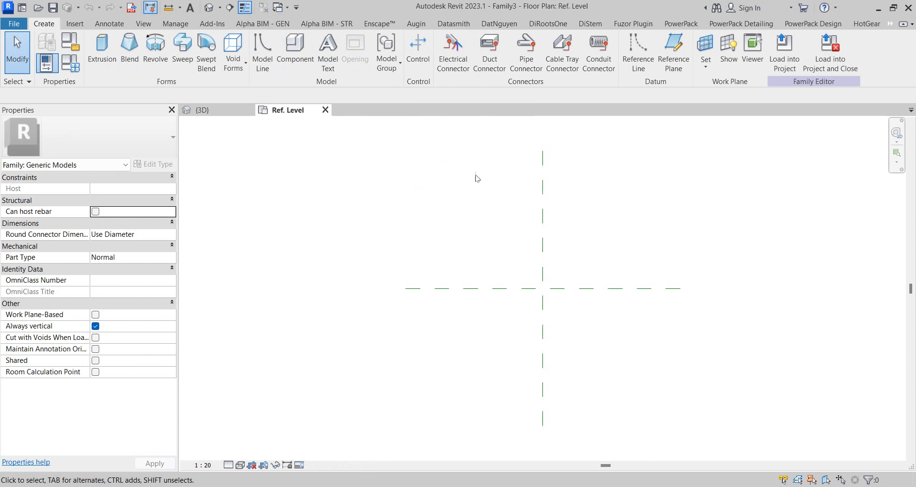
{"action": "right_click", "coordinate": [593, 172]}
{"action": "left_click", "coordinate": [740, 345]}
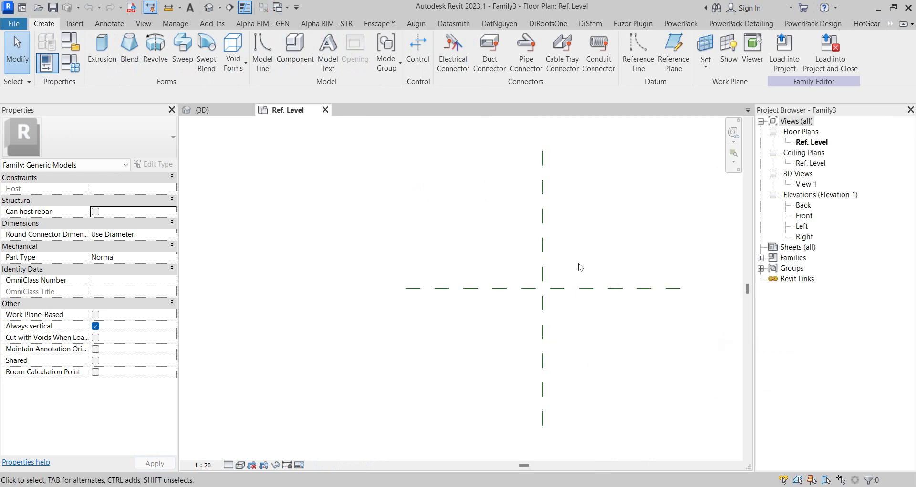
{"action": "double_click", "coordinate": [804, 205]}
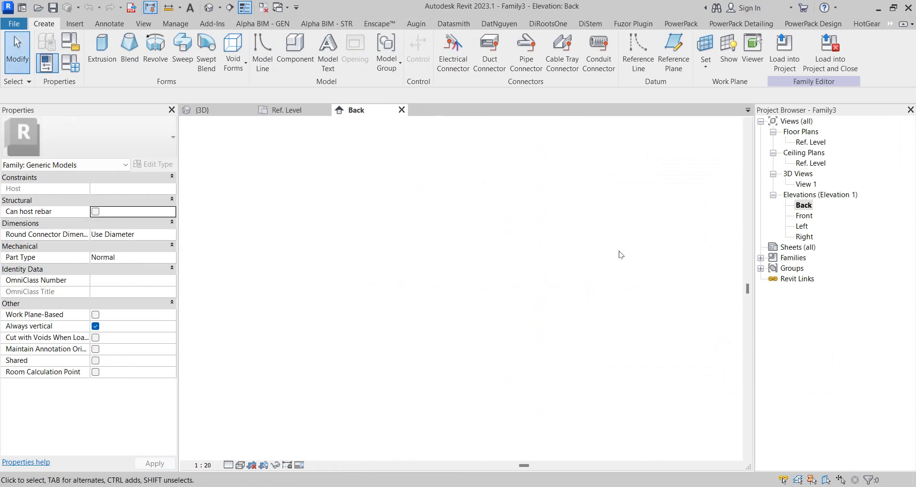
- Draw reference planes: a horizontal one near the level, two verticals, and an upper horizontal
{"action": "key", "text": "r"}
{"action": "key", "text": "p"}
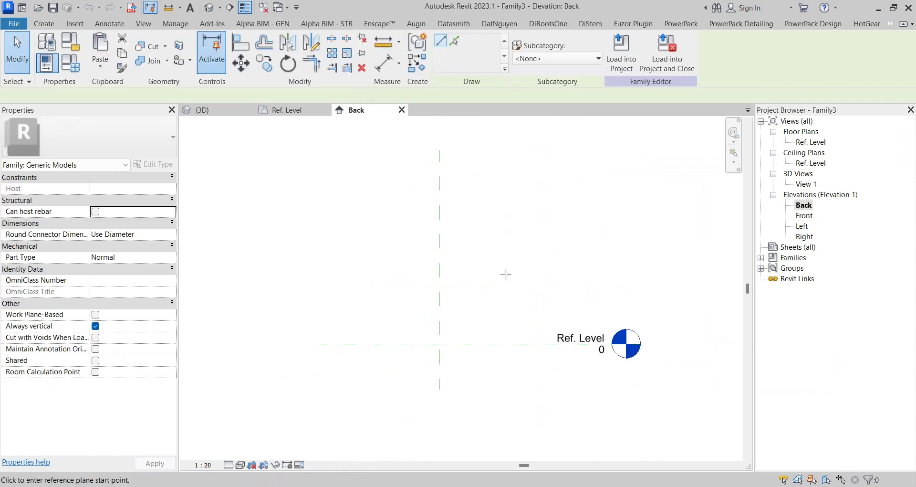
{"action": "left_click", "coordinate": [310, 258]}
{"action": "left_click", "coordinate": [651, 258]}
{"action": "left_click", "coordinate": [384, 223]}
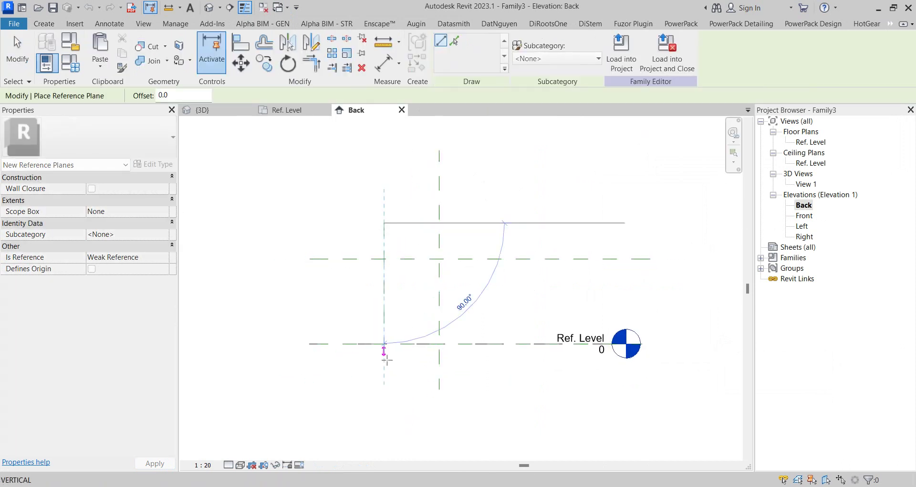
{"action": "left_click", "coordinate": [384, 427]}
{"action": "left_click", "coordinate": [504, 230]}
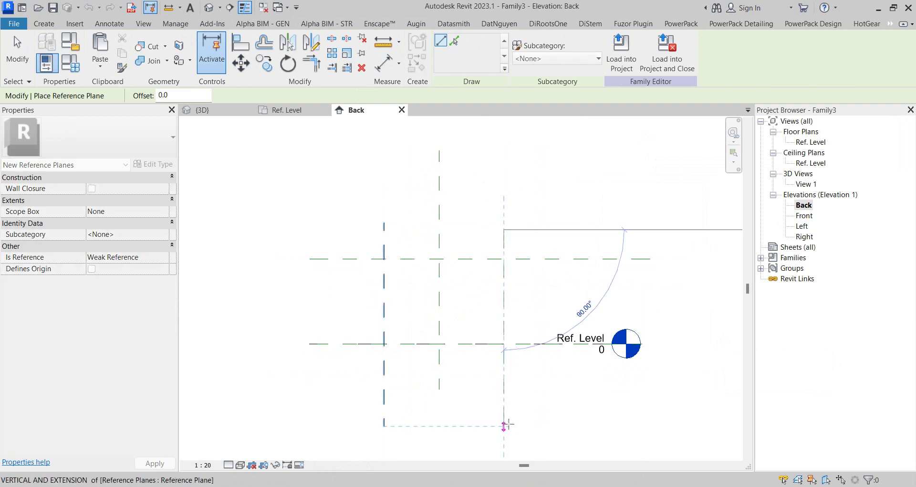
{"action": "left_click", "coordinate": [504, 426]}
{"action": "left_click", "coordinate": [310, 161]}
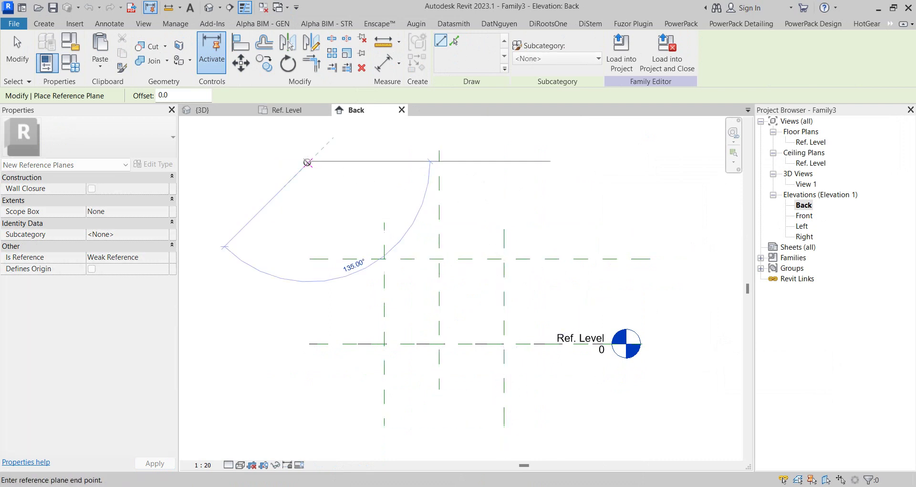
{"action": "left_click", "coordinate": [587, 160]}
{"action": "key", "text": "Escape"}
{"action": "key", "text": "Escape"}
- Extend the left vertical reference plane's top end upward to the upper plane
{"action": "left_click", "coordinate": [504, 296]}
{"action": "scroll", "coordinate": [504, 296], "scroll_direction": "down", "scroll_amount": 1}
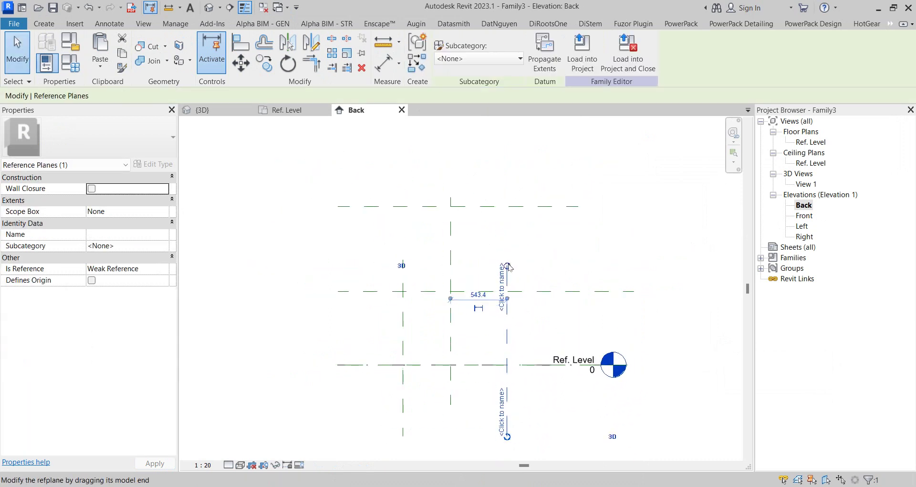
{"action": "left_click", "coordinate": [410, 282]}
{"action": "left_click", "coordinate": [402, 263]}
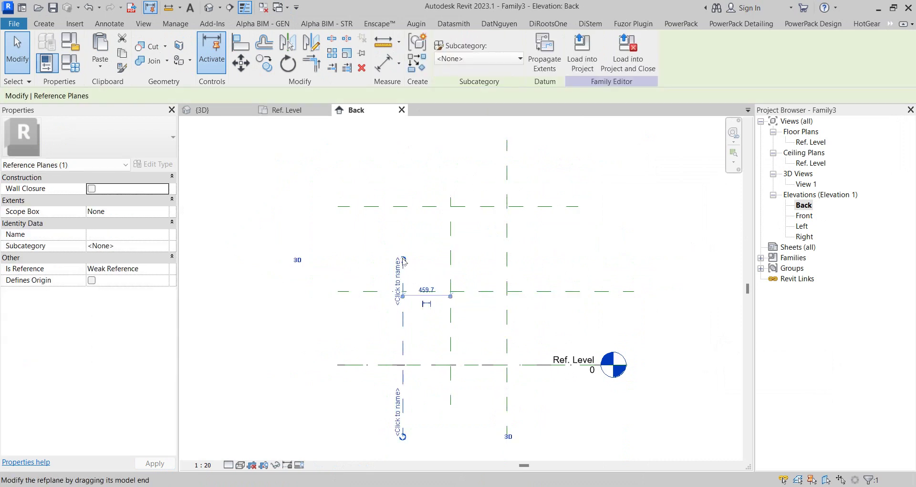
{"action": "left_click_drag", "start_coordinate": [403, 260], "coordinate": [403, 162]}
{"action": "key", "text": "Escape"}
{"action": "scroll", "coordinate": [456, 239], "scroll_direction": "up", "scroll_amount": 1}
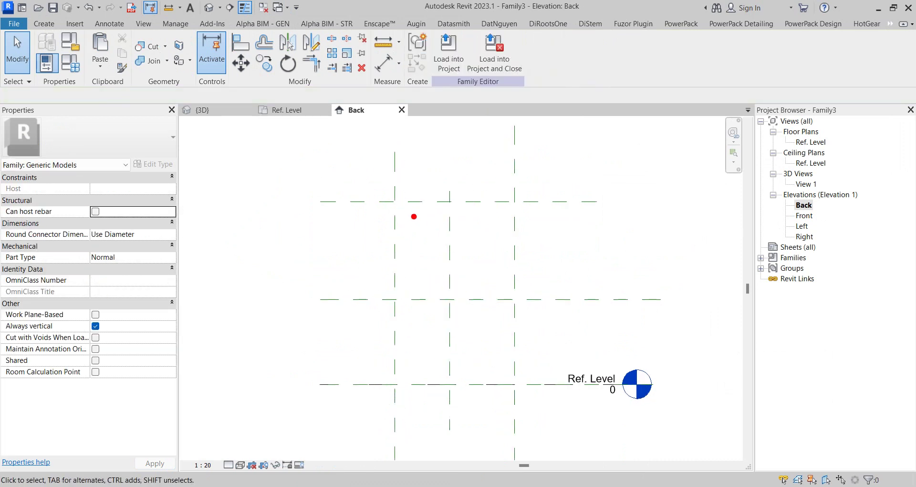
{"action": "left_click_drag", "start_coordinate": [399, 198], "coordinate": [513, 295]}
{"action": "left_click_drag", "start_coordinate": [409, 299], "coordinate": [413, 383]}
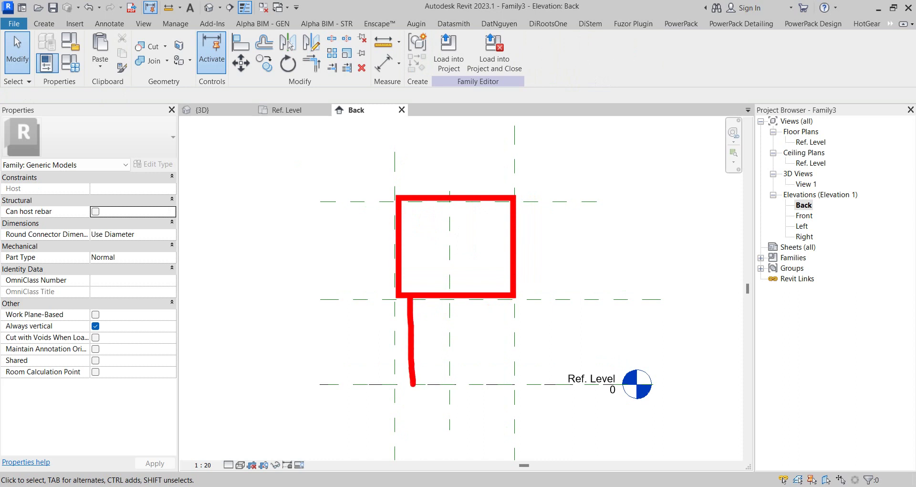
{"action": "left_click_drag", "start_coordinate": [500, 298], "coordinate": [504, 418]}
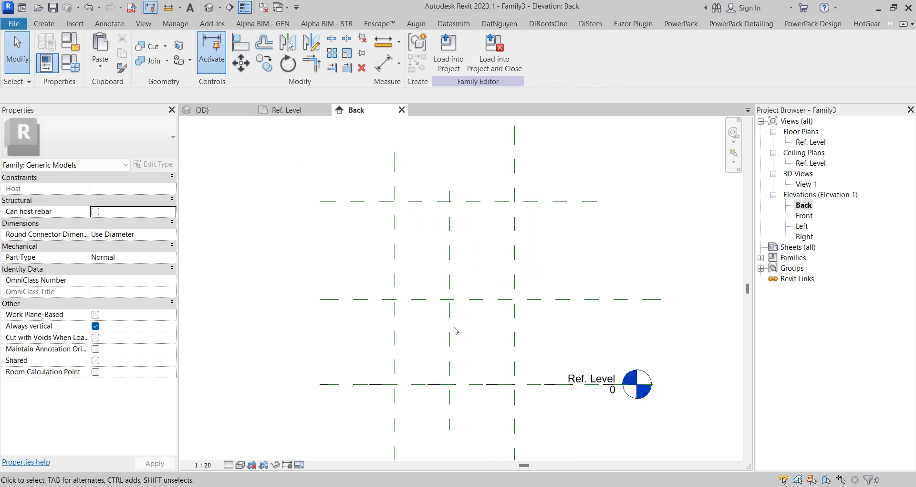
{"action": "middle_click_drag", "start_coordinate": [428, 370], "coordinate": [388, 359]}
- Add two vertical reference planes below the board, between the middle plane and the level
{"action": "key", "text": "r"}
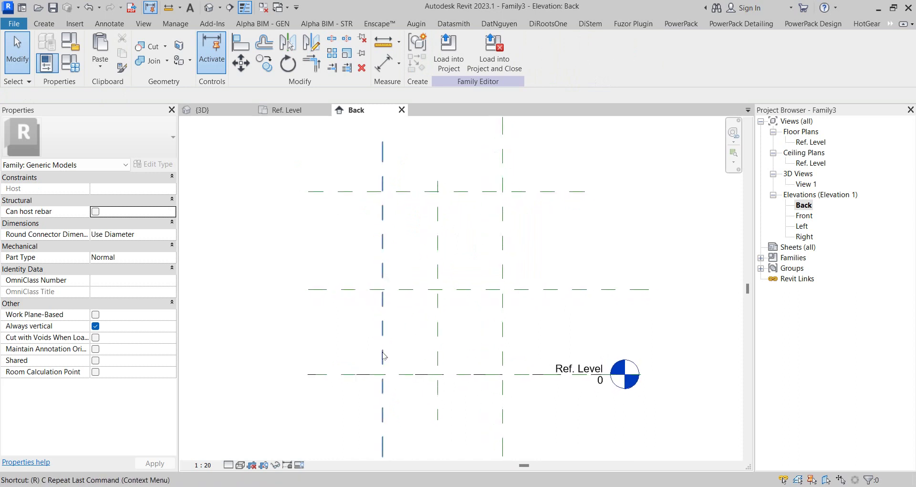
{"action": "key", "text": "p"}
{"action": "left_click", "coordinate": [397, 289]}
{"action": "left_click", "coordinate": [397, 418]}
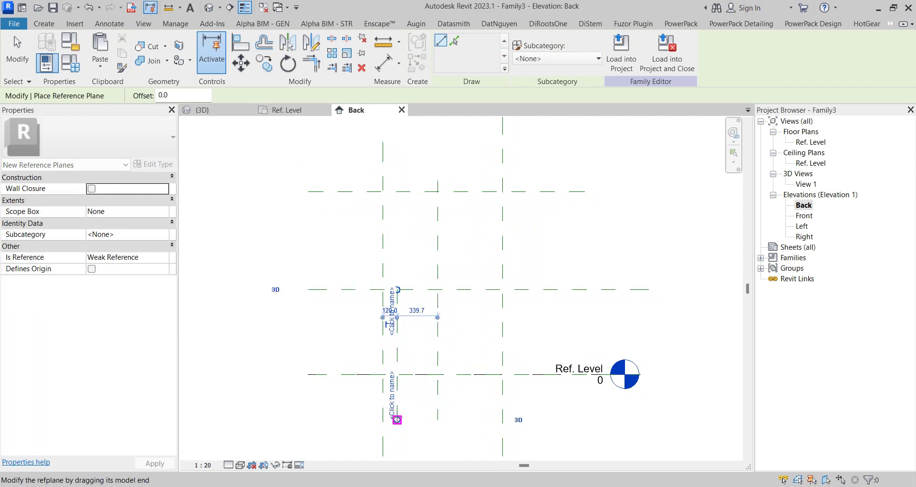
{"action": "left_click", "coordinate": [479, 289]}
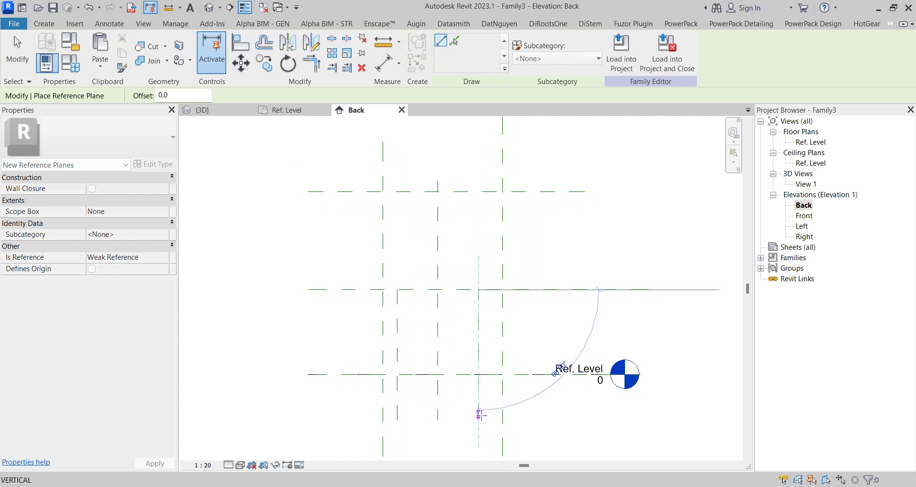
{"action": "left_click", "coordinate": [478, 416]}
{"action": "key", "text": "Escape"}
{"action": "key", "text": "Escape"}
{"action": "middle_click_drag", "start_coordinate": [454, 341], "coordinate": [456, 366]}
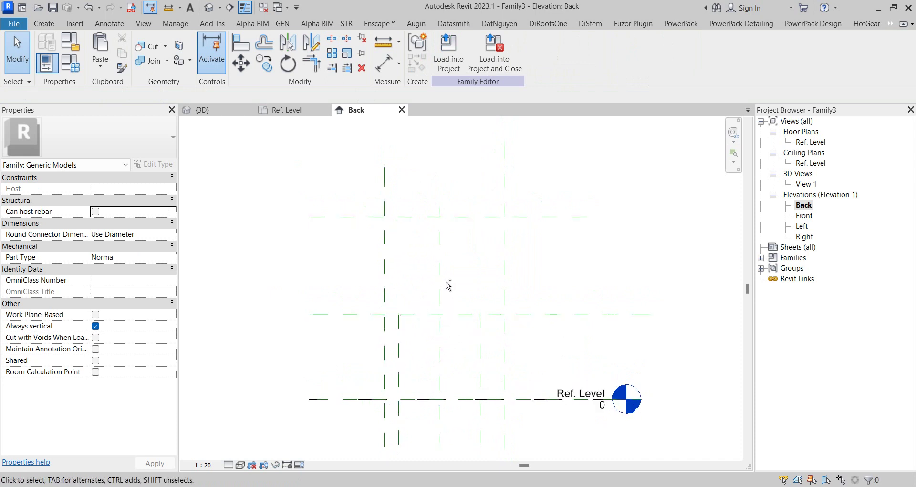
{"action": "left_click_drag", "start_coordinate": [390, 221], "coordinate": [507, 330]}
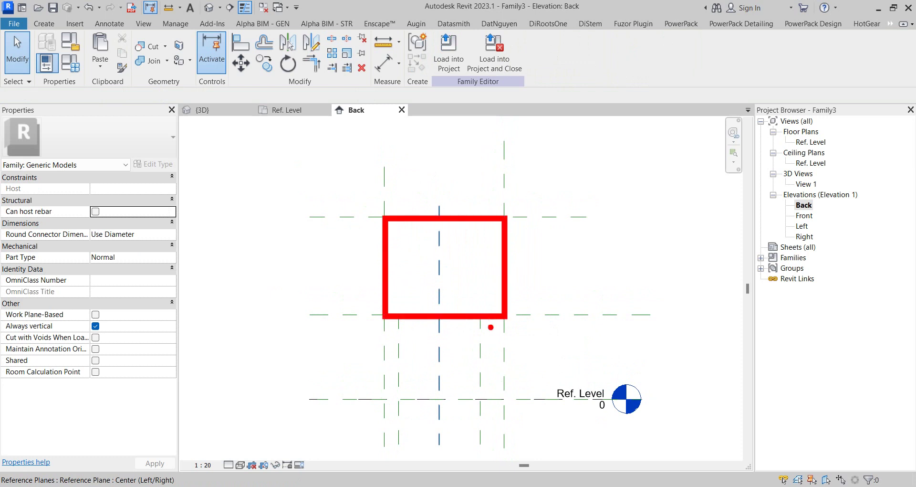
- Dimension the three lower vertical planes and make them equally spaced (EQ)
{"action": "scroll", "coordinate": [466, 377], "scroll_direction": "down", "scroll_amount": 1}
{"action": "key", "text": "d"}
{"action": "key", "text": "i"}
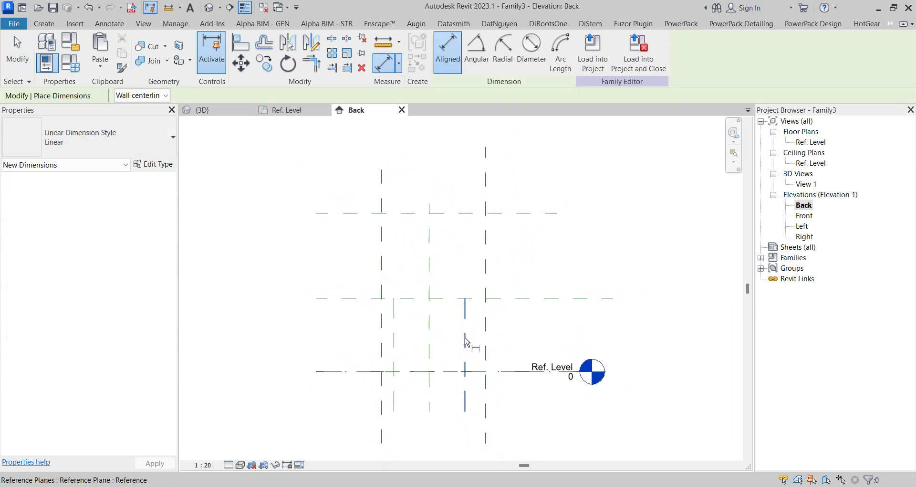
{"action": "left_click", "coordinate": [486, 337]}
{"action": "left_click", "coordinate": [429, 352]}
{"action": "left_click", "coordinate": [382, 352]}
{"action": "middle_click_drag", "start_coordinate": [382, 351], "coordinate": [396, 276]}
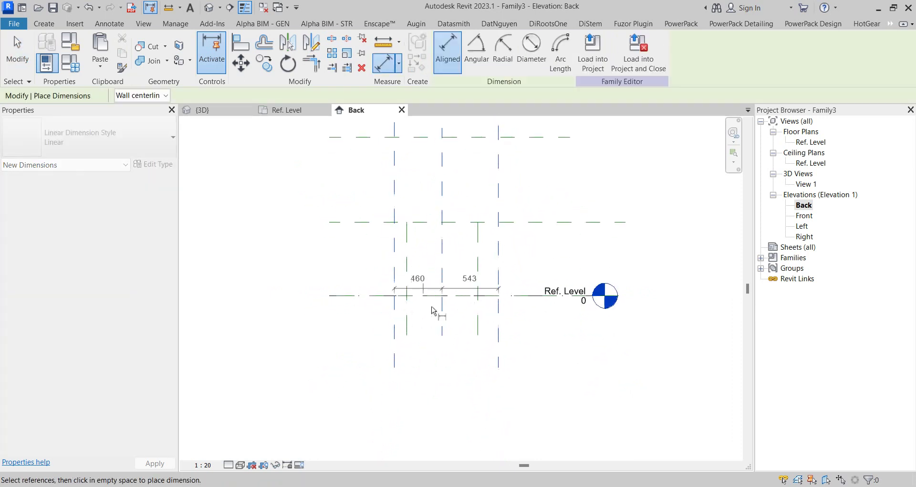
{"action": "left_click", "coordinate": [458, 377]}
{"action": "left_click", "coordinate": [446, 400]}
- Add the 708 and 820 height dimensions from the level through the middle and top planes
{"action": "middle_click_drag", "start_coordinate": [446, 399], "coordinate": [449, 473]}
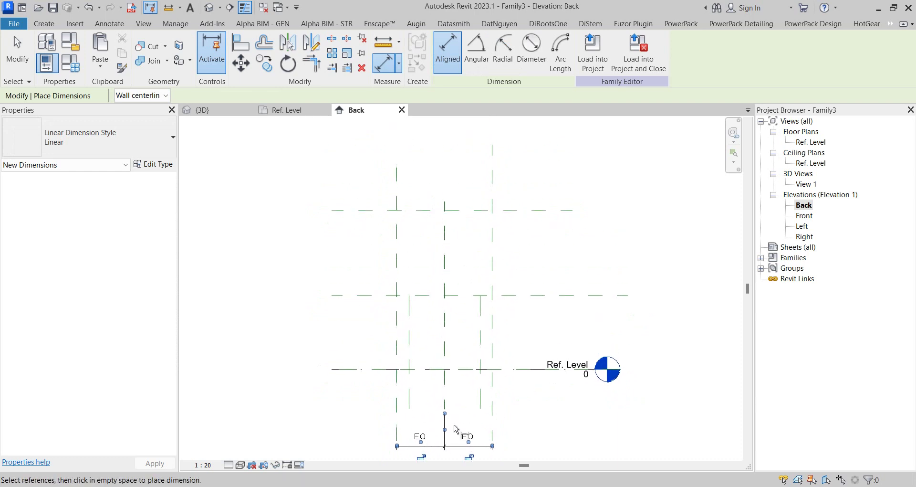
{"action": "left_click", "coordinate": [515, 297]}
{"action": "left_click", "coordinate": [518, 368]}
{"action": "left_click", "coordinate": [321, 334]}
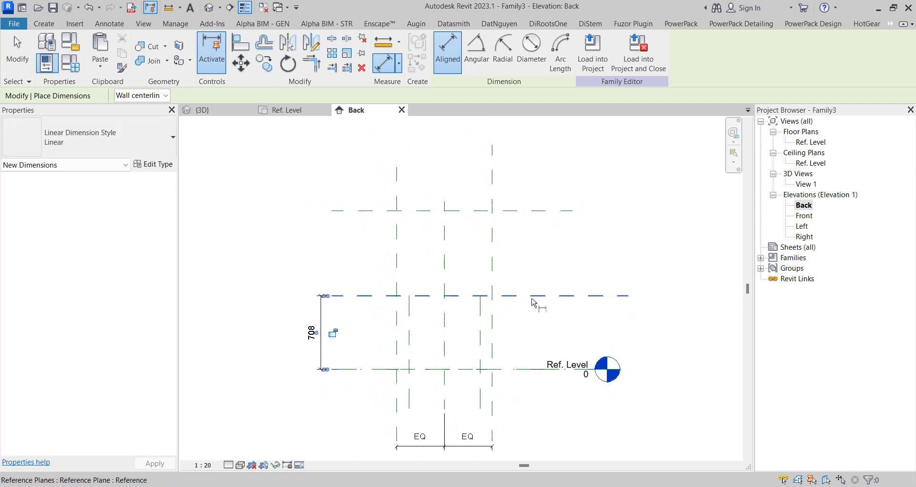
{"action": "left_click", "coordinate": [521, 296]}
{"action": "left_click", "coordinate": [507, 210]}
{"action": "left_click", "coordinate": [579, 253]}
{"action": "key", "text": "Escape"}
{"action": "key", "text": "Escape"}
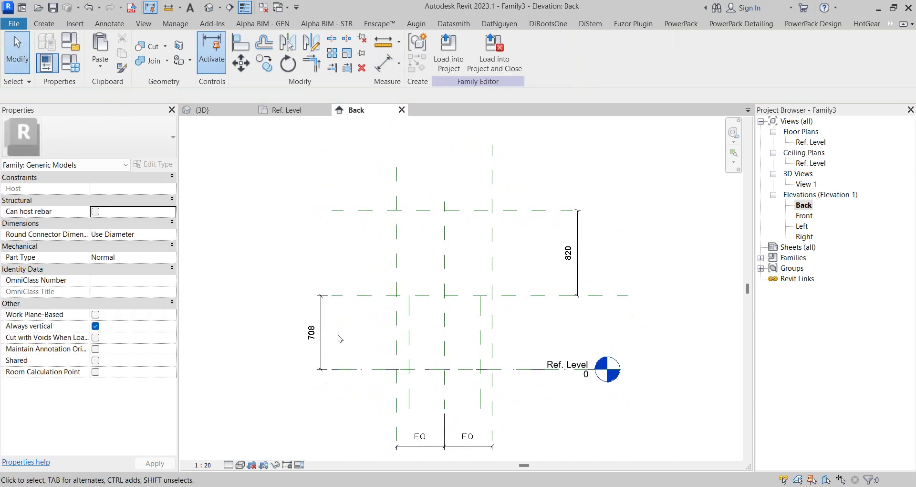
{"action": "mouse_move", "coordinate": [370, 359]}
{"action": "middle_mouse_down"}
{"action": "mouse_move", "coordinate": [393, 296]}
{"action": "mouse_move", "coordinate": [385, 299]}
{"action": "middle_mouse_up"}
- Add the 919 overall width dimension across the outer vertical planes
{"action": "key", "text": "d"}
{"action": "key", "text": "i"}
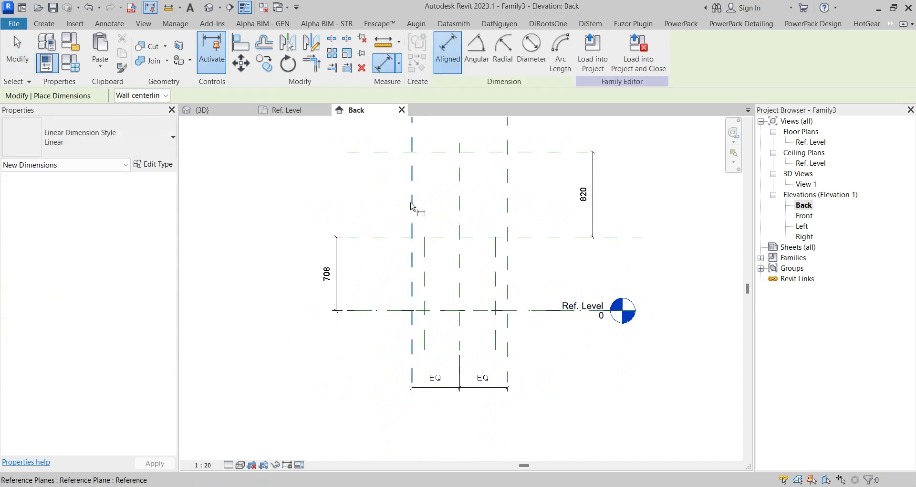
{"action": "left_click", "coordinate": [412, 268]}
{"action": "left_click", "coordinate": [509, 276]}
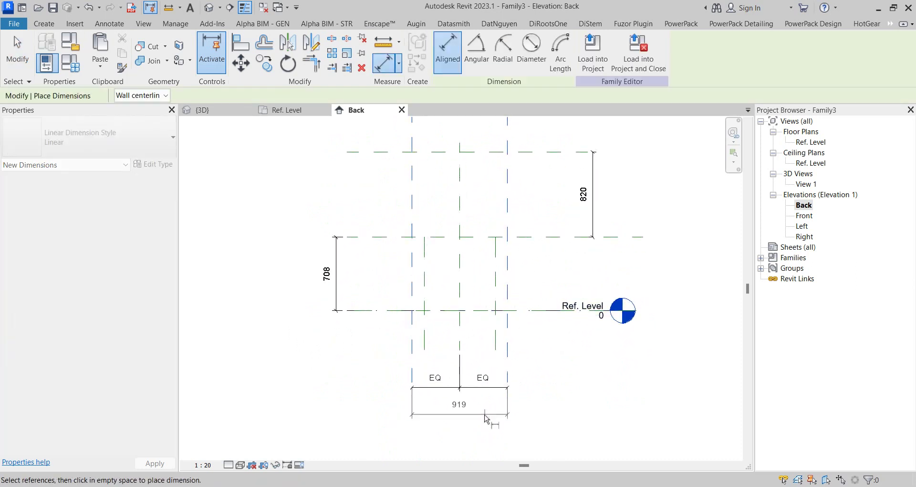
{"action": "left_click", "coordinate": [470, 419]}
{"action": "key", "text": "Escape"}
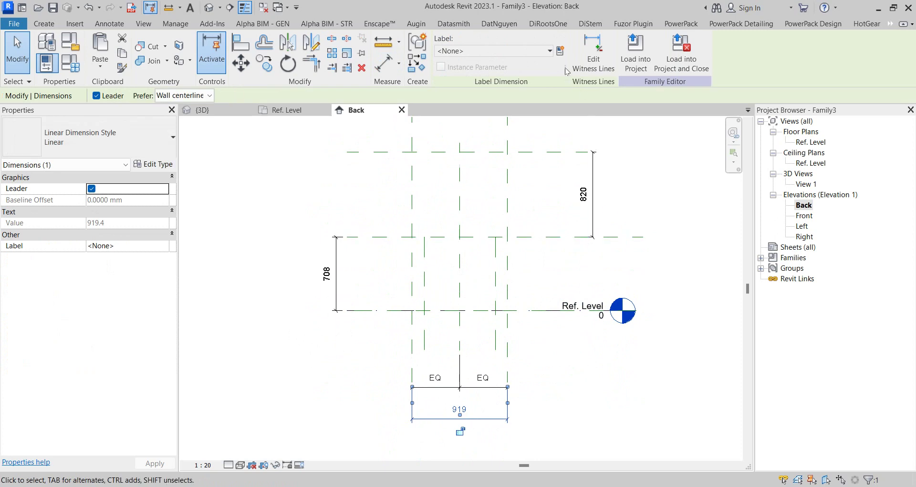
- Label the 919 width dimension as new parameter B and the 708 height as parameter L
{"action": "left_click", "coordinate": [560, 51]}
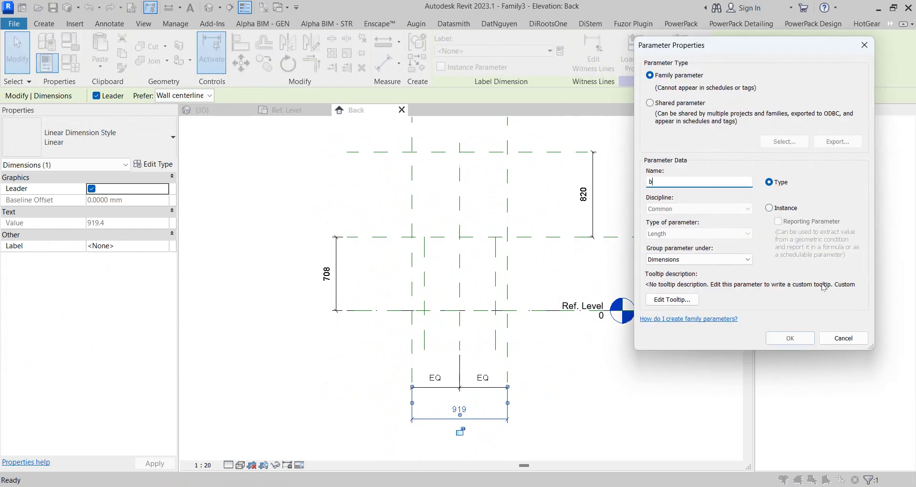
{"action": "left_click", "coordinate": [790, 338]}
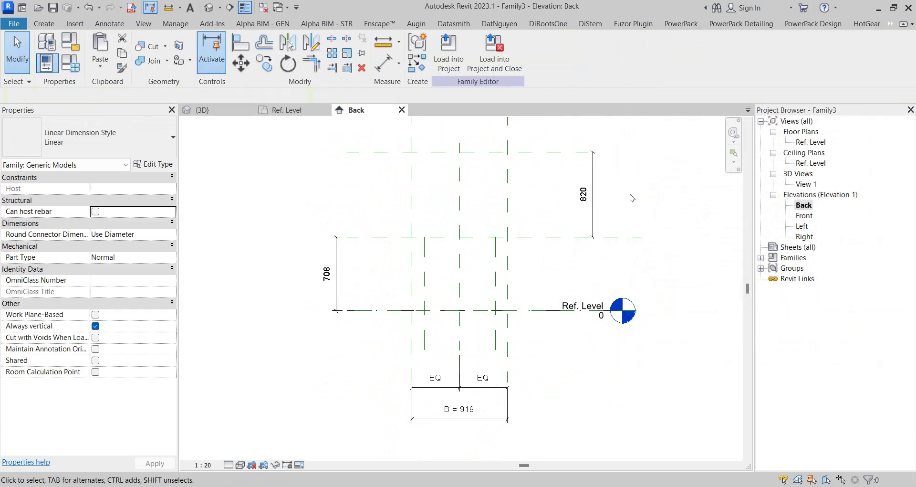
{"action": "left_click", "coordinate": [593, 206]}
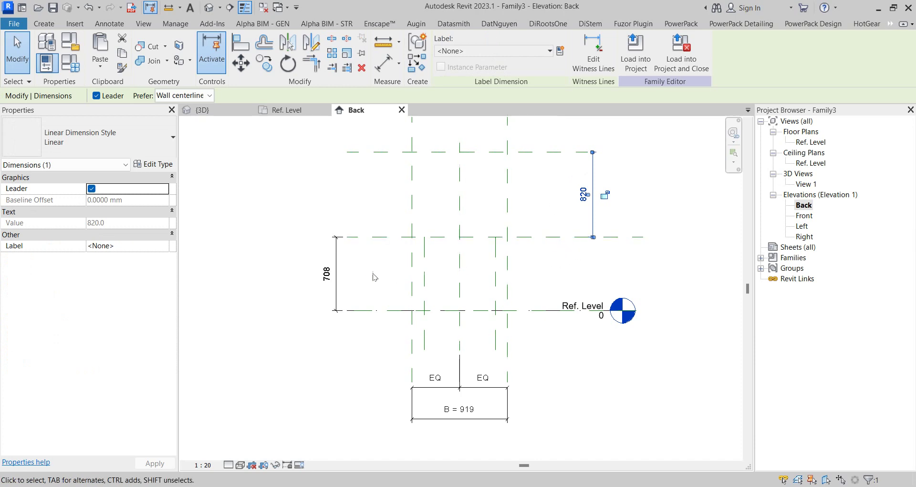
{"action": "left_click", "coordinate": [374, 277]}
{"action": "left_click", "coordinate": [337, 274]}
{"action": "left_click", "coordinate": [560, 50]}
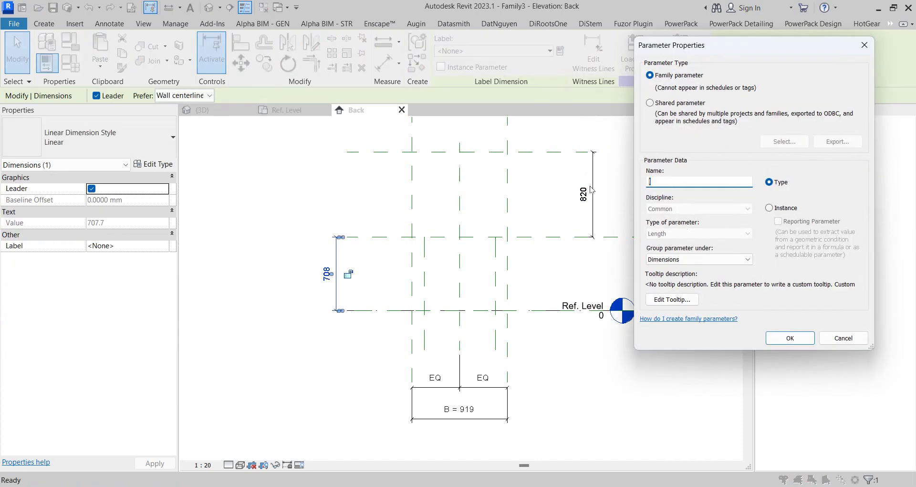
{"action": "type", "text": "L"}
{"action": "left_click", "coordinate": [789, 337]}
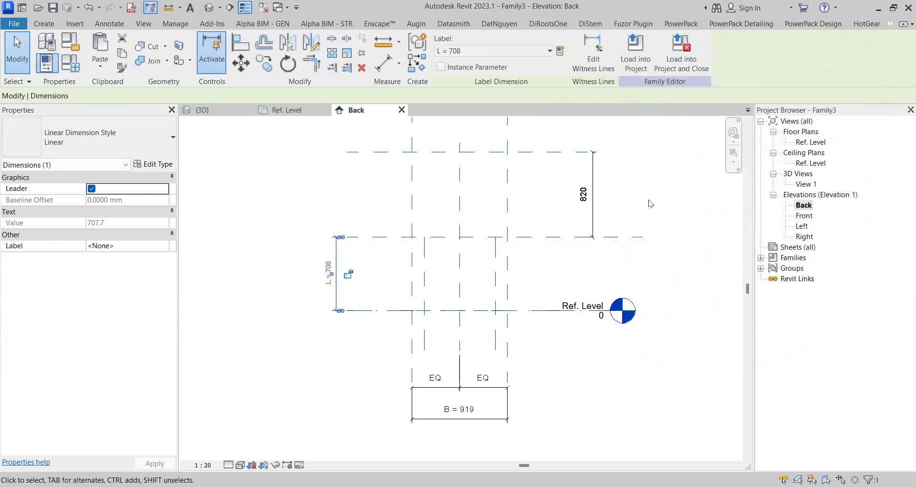
{"action": "left_click", "coordinate": [649, 200]}
- Label the 820 height dimension with new parameter H and open Family Types
{"action": "left_click", "coordinate": [594, 200]}
{"action": "left_click", "coordinate": [561, 52]}
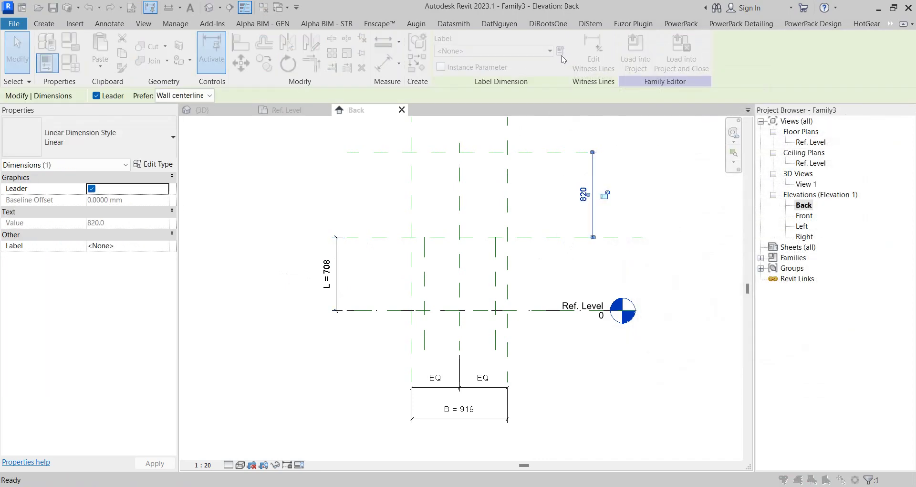
{"action": "type", "text": "H"}
{"action": "left_click", "coordinate": [790, 337]}
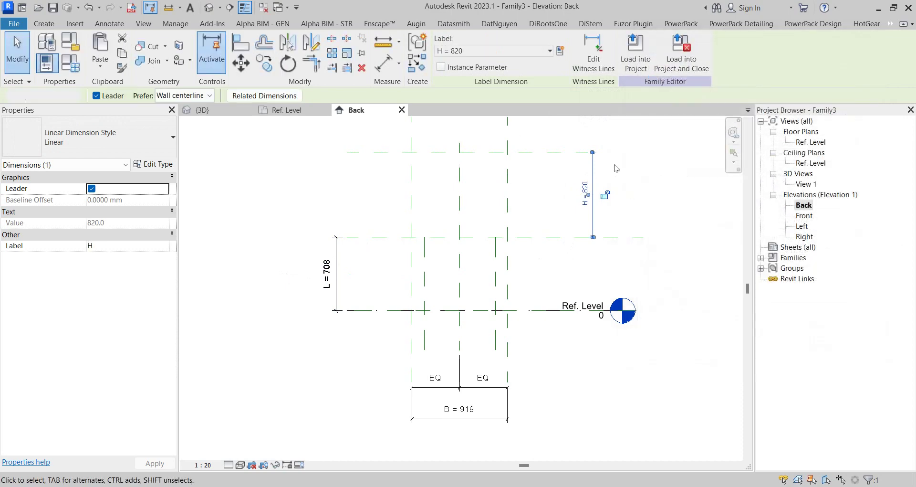
{"action": "key", "text": "Escape"}
{"action": "left_click", "coordinate": [81, 66]}
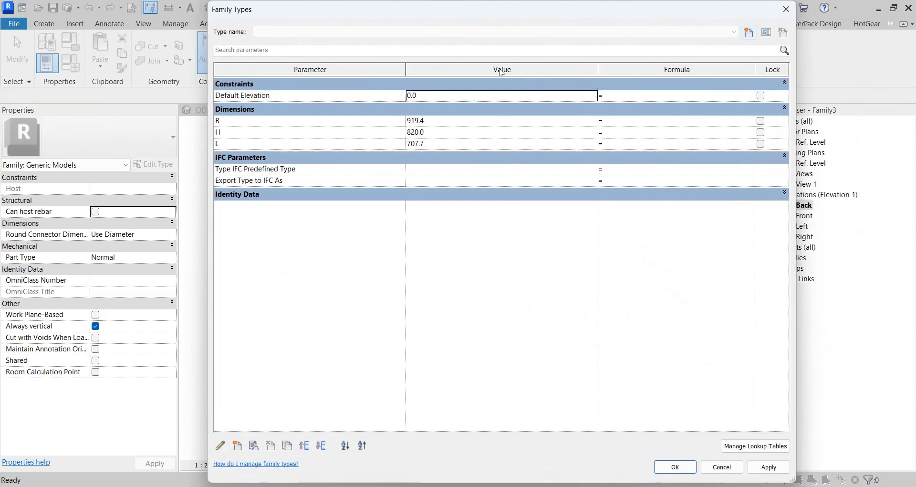
- Set B = 800, H = 1200 and L = 800 in Family Types and apply them
{"action": "left_click_drag", "start_coordinate": [797, 152], "coordinate": [181, 116]}
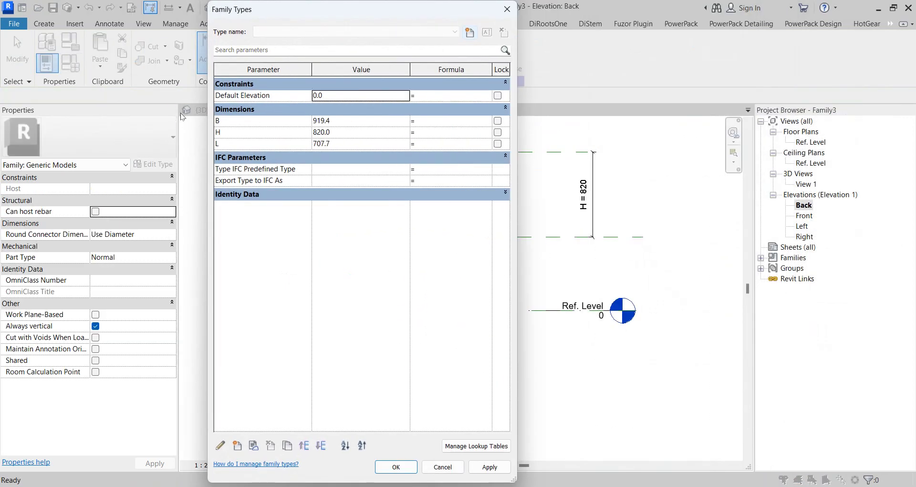
{"action": "left_click_drag", "start_coordinate": [258, 8], "coordinate": [633, 11]}
{"action": "left_click", "coordinate": [718, 125]}
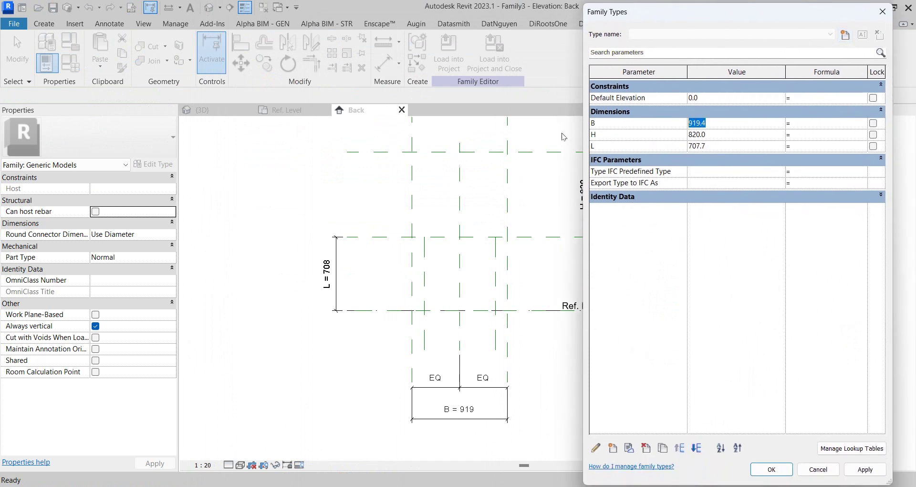
{"action": "type", "text": "800"}
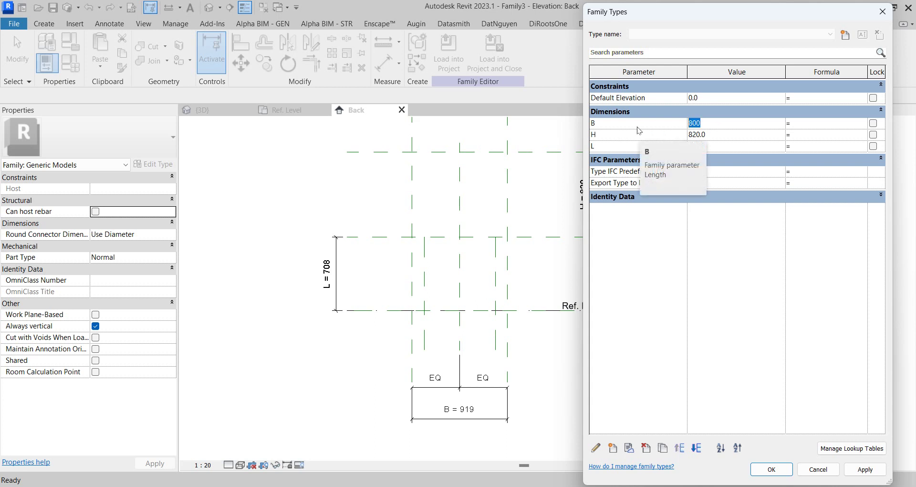
{"action": "left_click", "coordinate": [720, 135]}
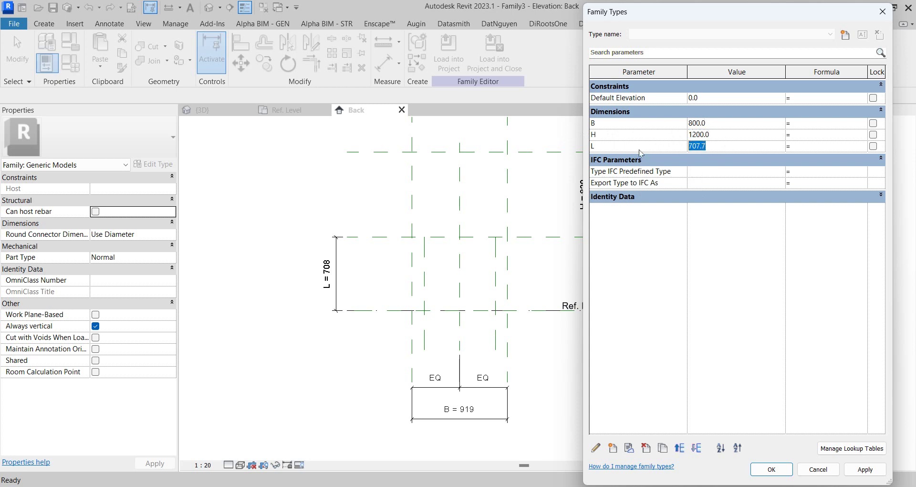
{"action": "left_click", "coordinate": [877, 473]}
- Move the left lower vertical reference plane further left and recentre the view
{"action": "left_click", "coordinate": [772, 469]}
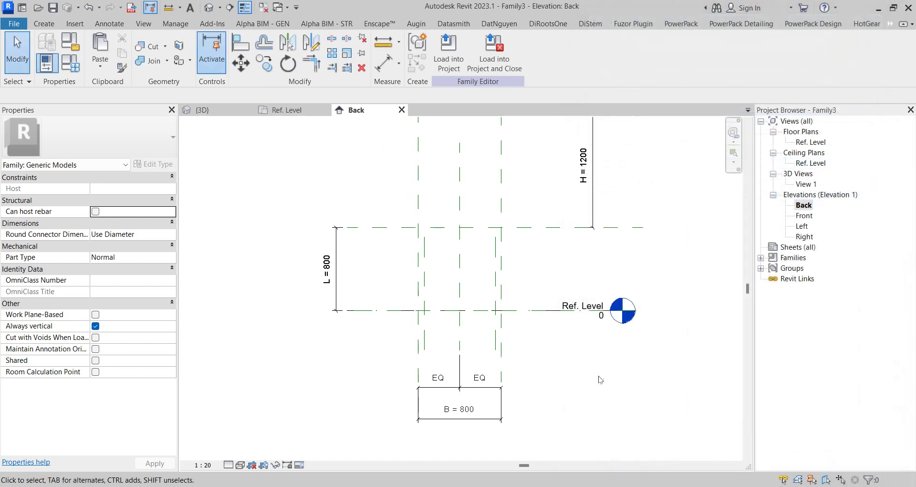
{"action": "middle_click_drag", "start_coordinate": [600, 380], "coordinate": [552, 379]}
{"action": "scroll", "coordinate": [552, 378], "scroll_direction": "down", "scroll_amount": 2}
{"action": "left_click", "coordinate": [495, 340]}
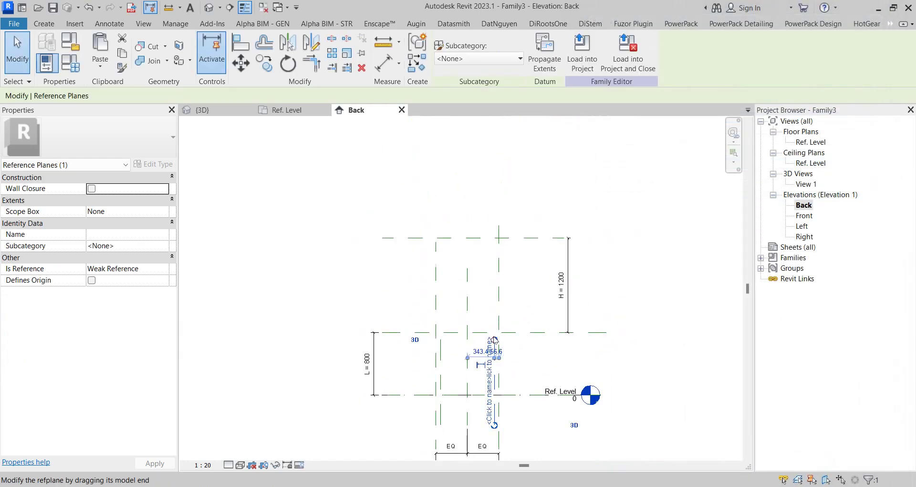
{"action": "left_click_drag", "start_coordinate": [495, 210], "coordinate": [443, 218]}
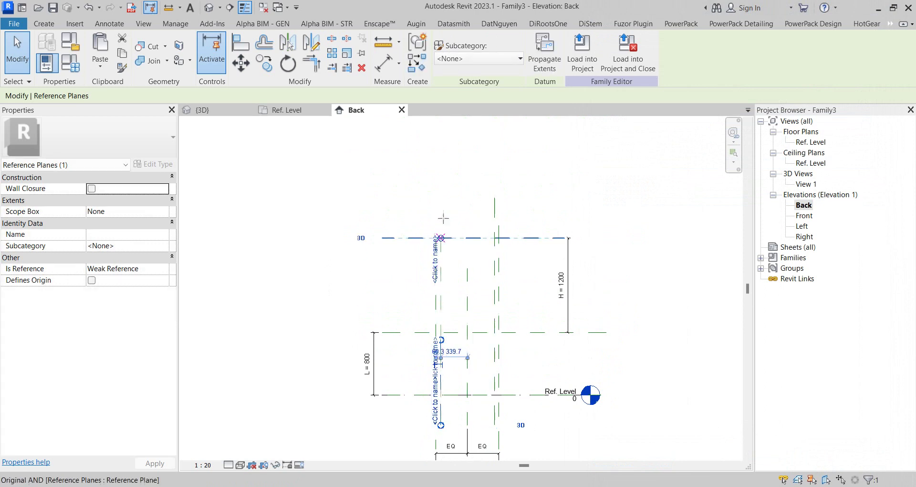
{"action": "key", "text": "Escape"}
{"action": "left_click", "coordinate": [437, 254]}
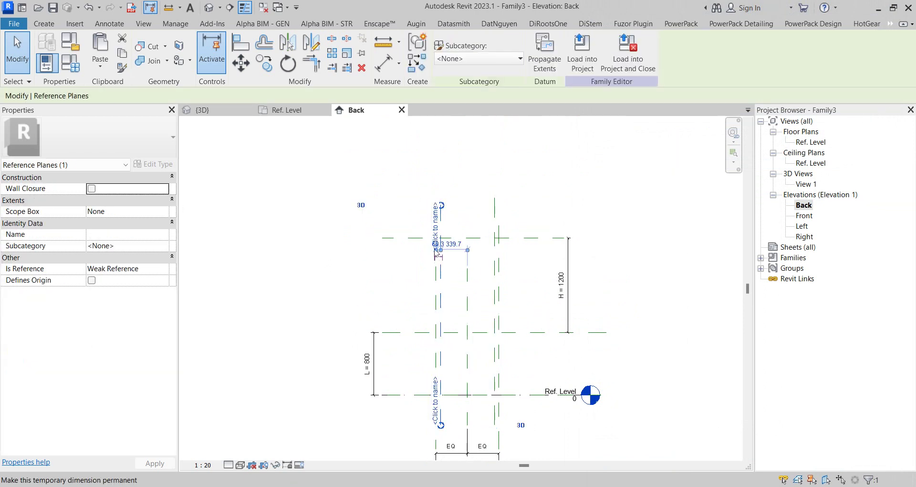
{"action": "scroll", "coordinate": [473, 410], "scroll_direction": "up", "scroll_amount": 2}
{"action": "key", "text": "Escape"}
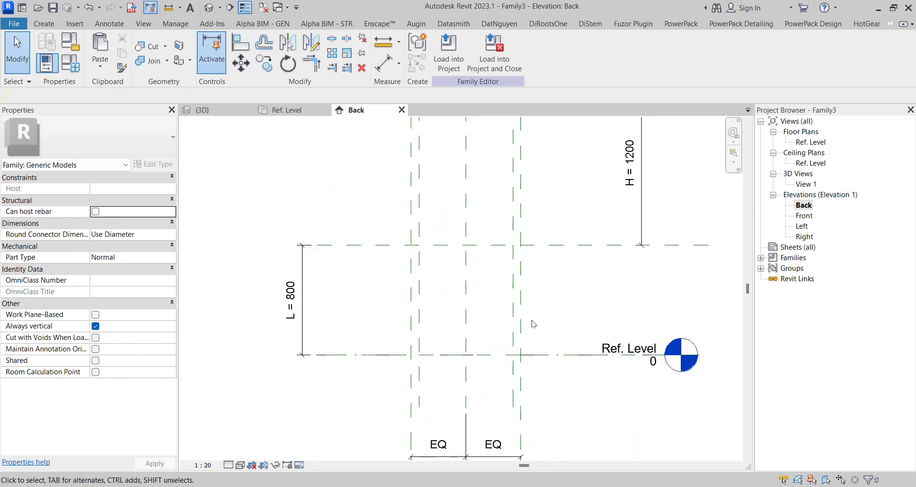
{"action": "middle_click_drag", "start_coordinate": [534, 324], "coordinate": [515, 301]}
- Add aligned dimensions across the two narrow plane gaps (60 and 57)
{"action": "key", "text": "d"}
{"action": "key", "text": "i"}
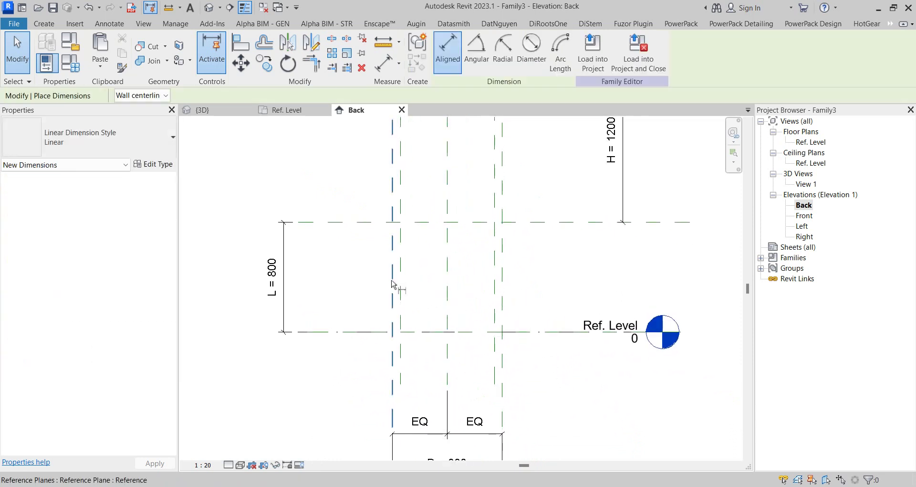
{"action": "scroll", "coordinate": [393, 284], "scroll_direction": "up", "scroll_amount": 2}
{"action": "left_click", "coordinate": [392, 267]}
{"action": "left_click", "coordinate": [408, 269]}
{"action": "left_click", "coordinate": [313, 277]}
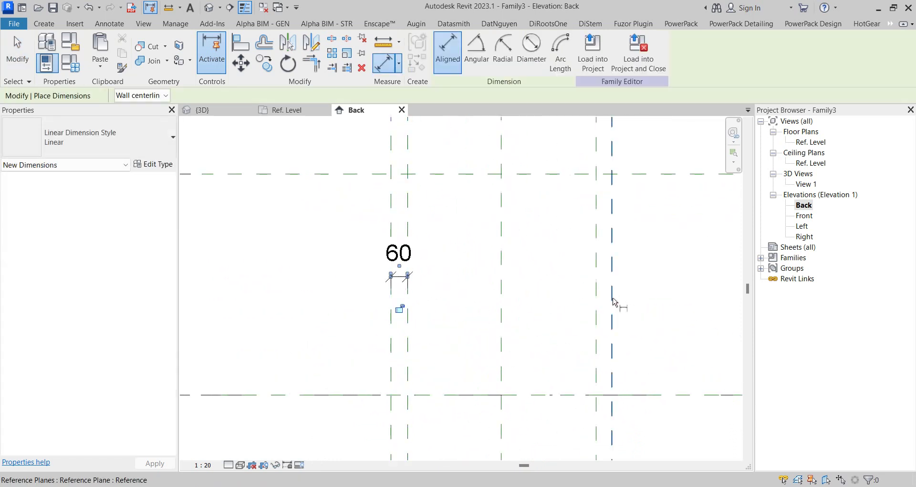
{"action": "left_click", "coordinate": [612, 301]}
{"action": "left_click", "coordinate": [596, 301]}
{"action": "left_click", "coordinate": [525, 277]}
{"action": "key", "text": "Escape"}
{"action": "key", "text": "Escape"}
- Label both gap dimensions with new type parameter A and set A to 200
{"action": "left_click_drag", "start_coordinate": [299, 218], "coordinate": [776, 346]}
{"action": "left_click", "coordinate": [560, 51]}
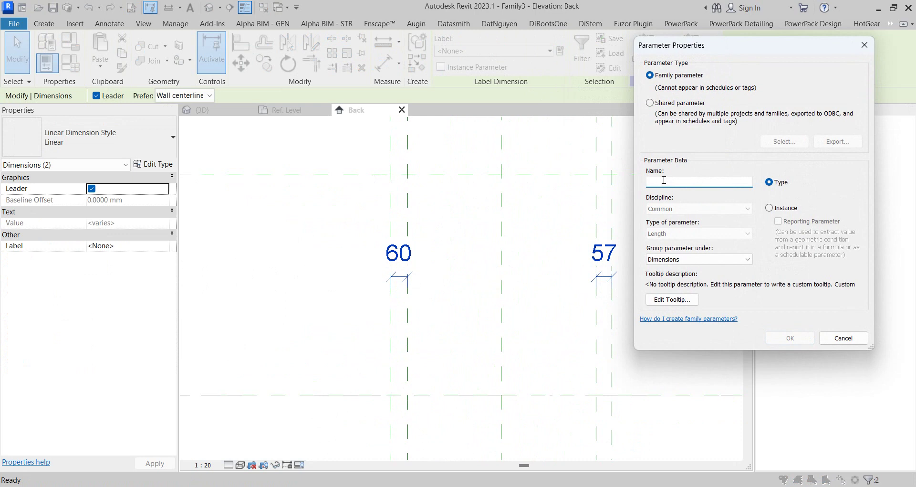
{"action": "type", "text": "A"}
{"action": "left_click", "coordinate": [790, 338]}
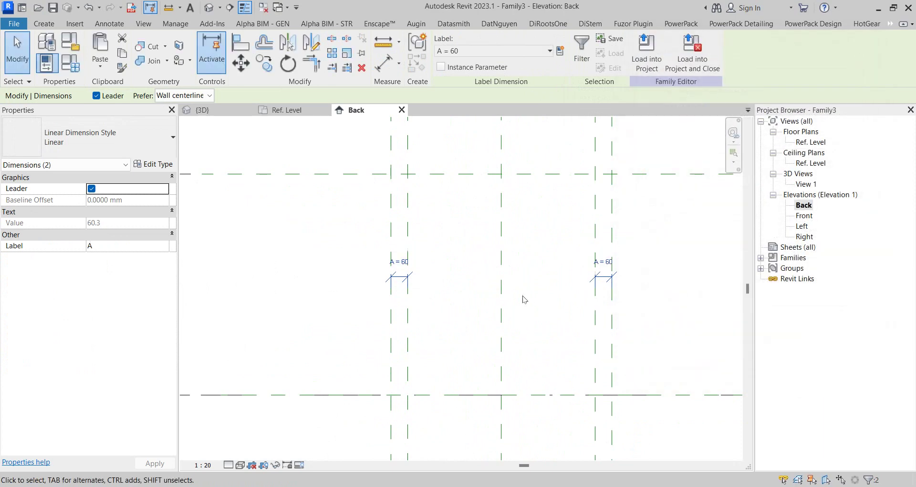
{"action": "left_click", "coordinate": [529, 292]}
{"action": "left_click", "coordinate": [70, 62]}
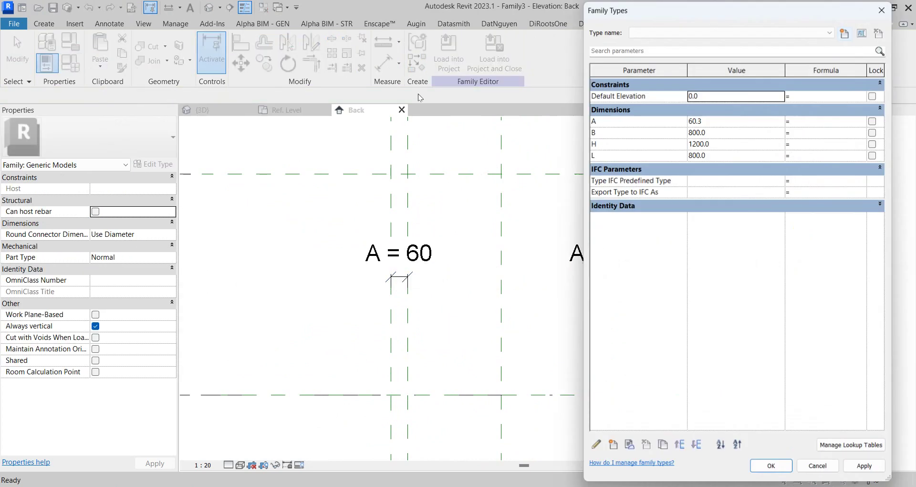
{"action": "left_click", "coordinate": [722, 133]}
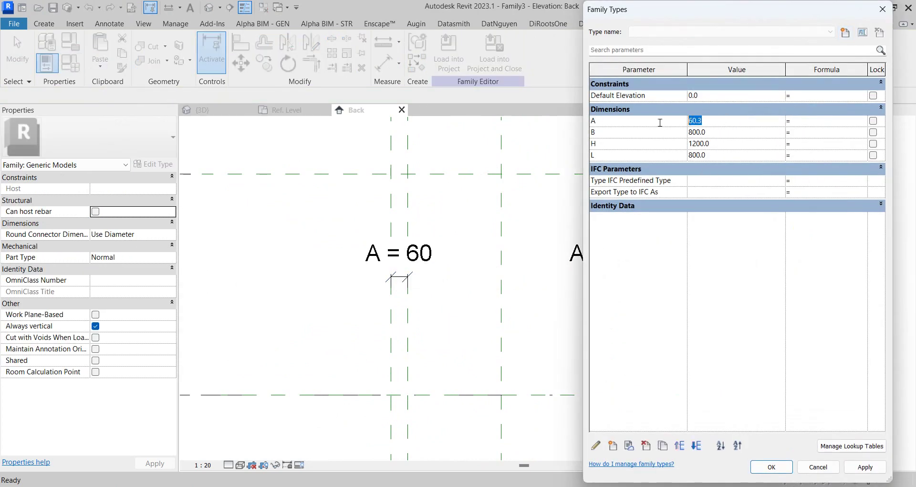
{"action": "left_click", "coordinate": [865, 466]}
{"action": "left_click", "coordinate": [771, 467]}
- Sketch an 800 by 1200 extrusion rectangle between the board reference planes
{"action": "scroll", "coordinate": [538, 320], "scroll_direction": "down", "scroll_amount": 3}
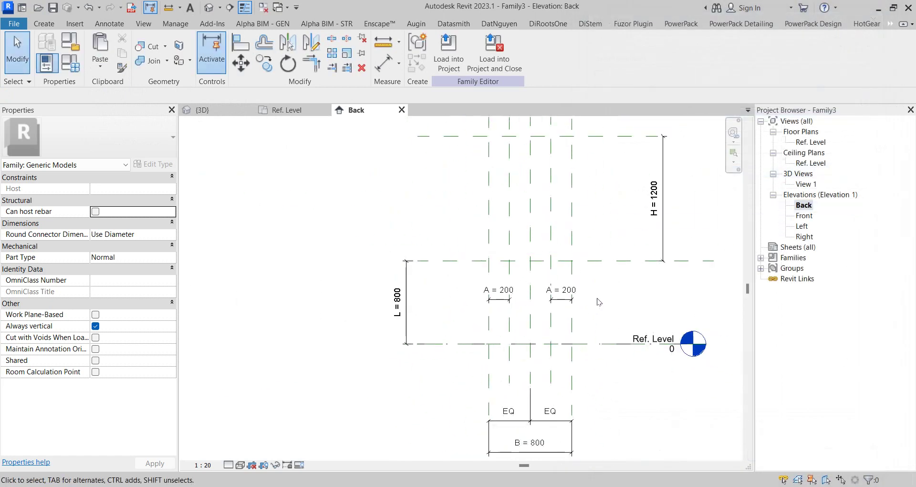
{"action": "middle_click_drag", "start_coordinate": [545, 250], "coordinate": [545, 294]}
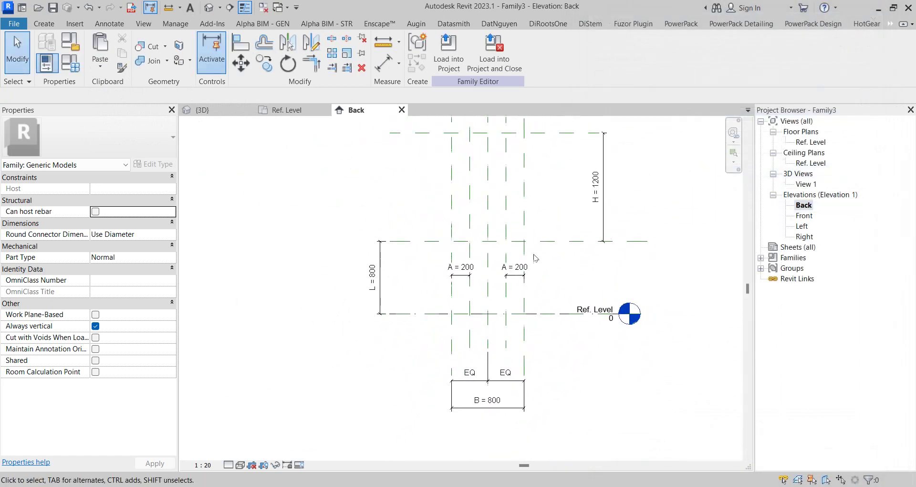
{"action": "scroll", "coordinate": [525, 267], "scroll_direction": "down", "scroll_amount": 1}
{"action": "middle_click_drag", "start_coordinate": [471, 225], "coordinate": [466, 183]}
{"action": "middle_click_drag", "start_coordinate": [483, 251], "coordinate": [477, 243]}
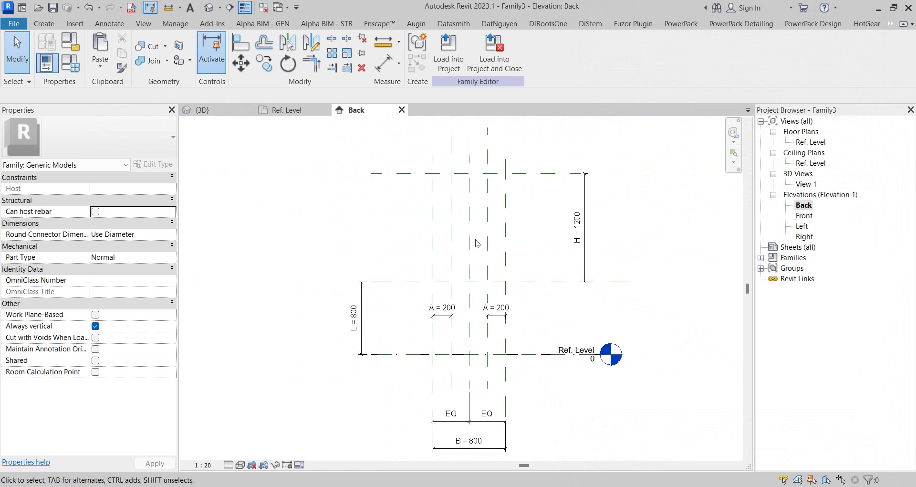
{"action": "left_click", "coordinate": [44, 24]}
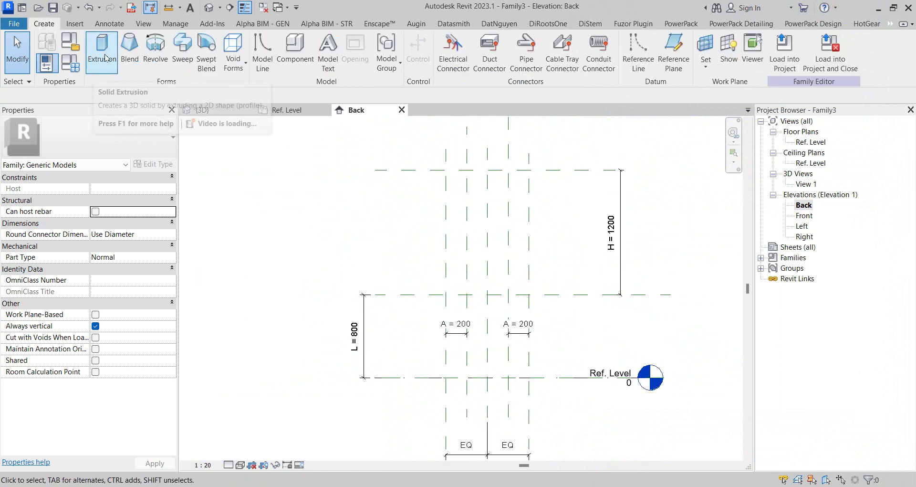
{"action": "left_click", "coordinate": [50, 45]}
{"action": "left_click", "coordinate": [481, 40]}
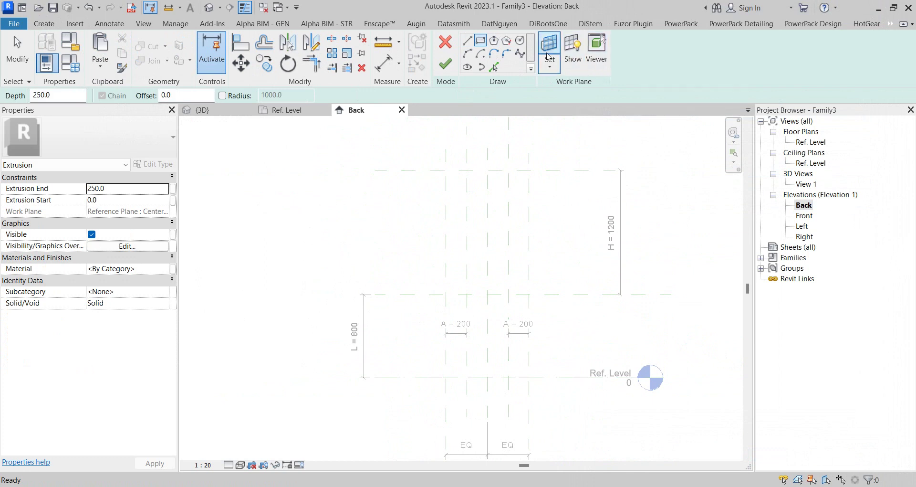
{"action": "left_click", "coordinate": [447, 171]}
{"action": "left_click", "coordinate": [529, 295]}
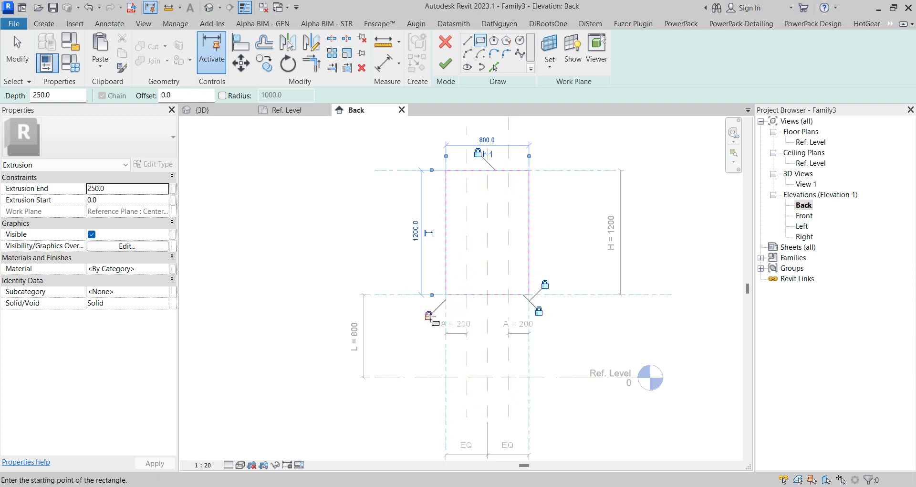
- Finish the extrusion and open the Ref. Level floor plan
{"action": "left_click", "coordinate": [446, 64]}
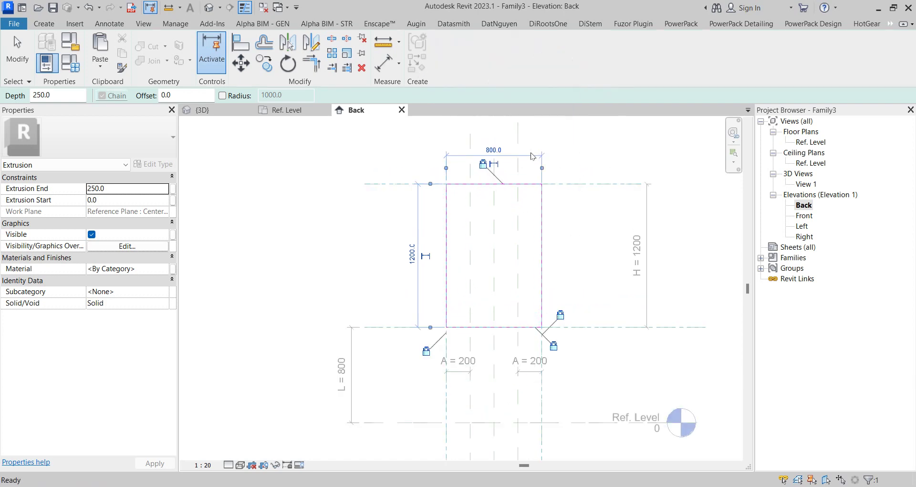
{"action": "left_click", "coordinate": [576, 159]}
{"action": "double_click", "coordinate": [811, 142]}
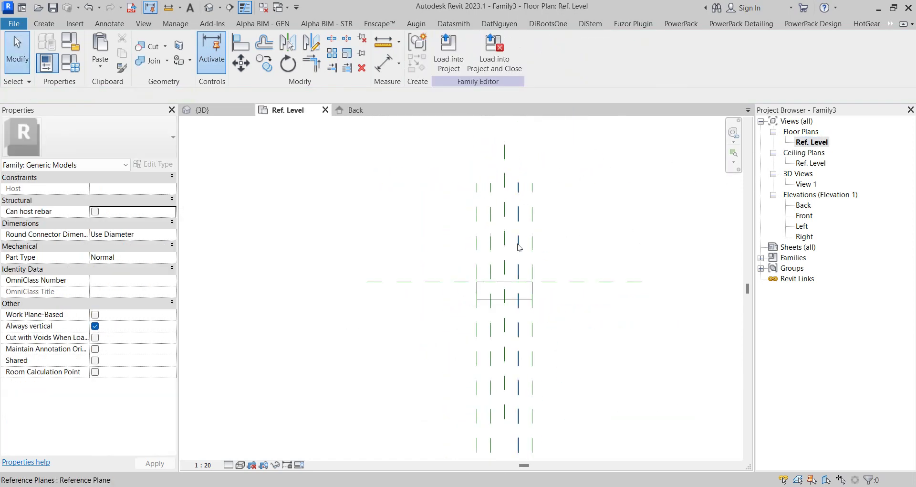
- Place upper and lower horizontal reference planes for the board thickness
{"action": "key", "text": "r"}
{"action": "key", "text": "p"}
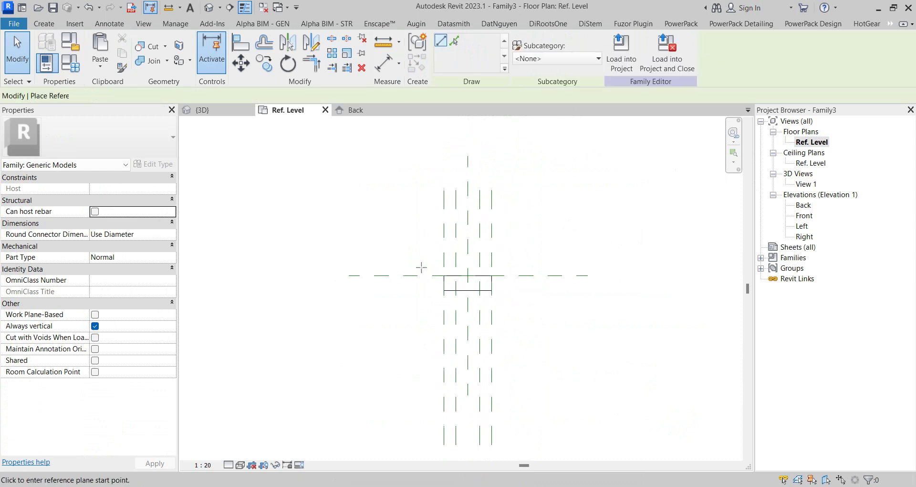
{"action": "left_click", "coordinate": [643, 276]}
{"action": "key", "text": "Escape"}
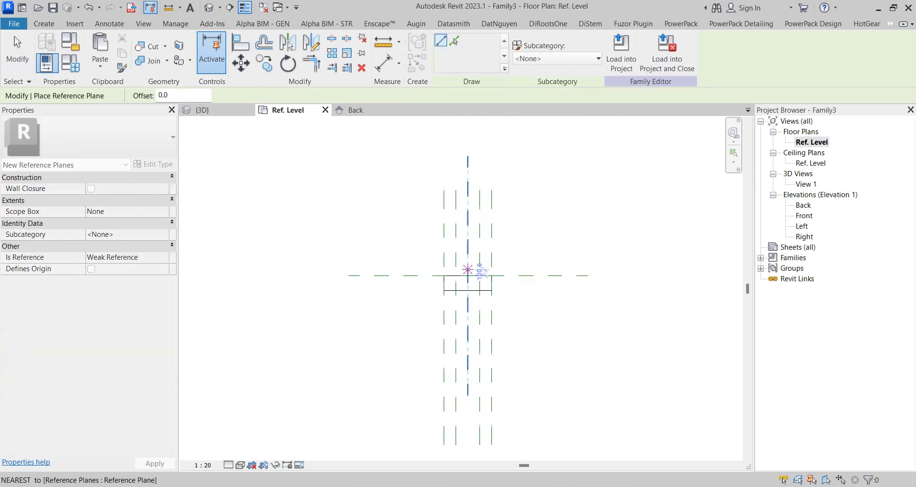
{"action": "left_click", "coordinate": [491, 268]}
{"action": "scroll", "coordinate": [449, 280], "scroll_direction": "up", "scroll_amount": 2}
{"action": "left_click", "coordinate": [404, 285]}
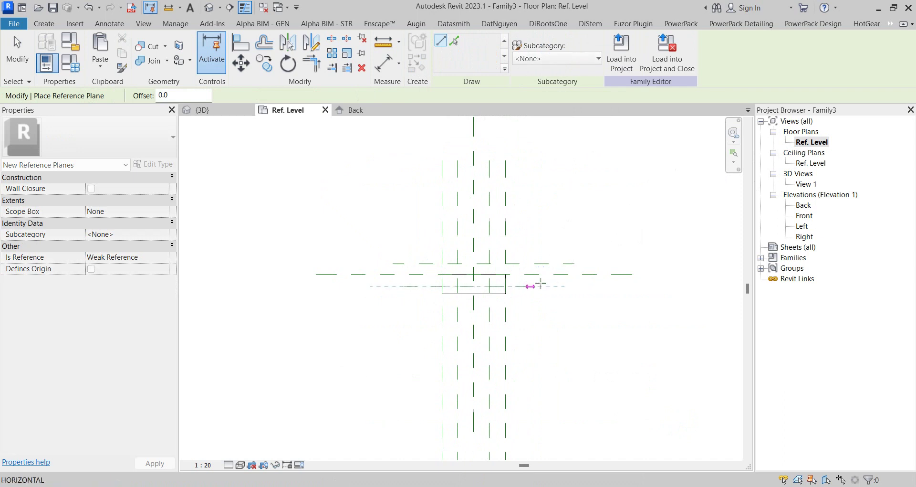
{"action": "left_click", "coordinate": [541, 286]}
{"action": "key", "text": "Escape"}
{"action": "scroll", "coordinate": [420, 286], "scroll_direction": "up", "scroll_amount": 1}
- Dimension the thickness planes equally about the centre plane and add a 310 overall dimension
{"action": "key", "text": "d"}
{"action": "key", "text": "i"}
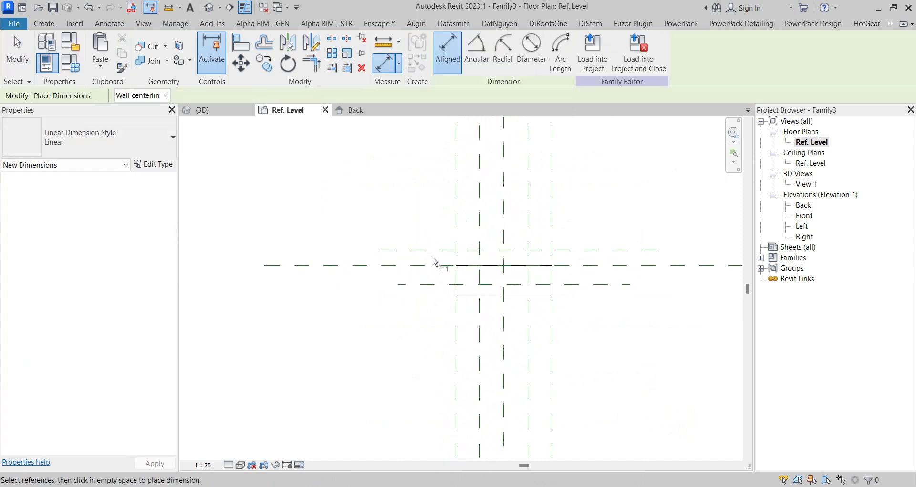
{"action": "left_click", "coordinate": [434, 285]}
{"action": "left_click", "coordinate": [349, 277]}
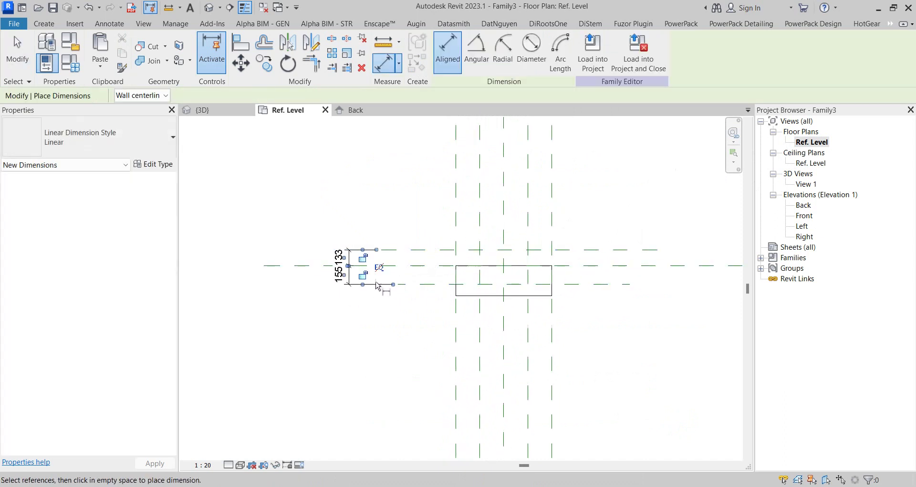
{"action": "left_click", "coordinate": [379, 266]}
{"action": "left_click", "coordinate": [608, 258]}
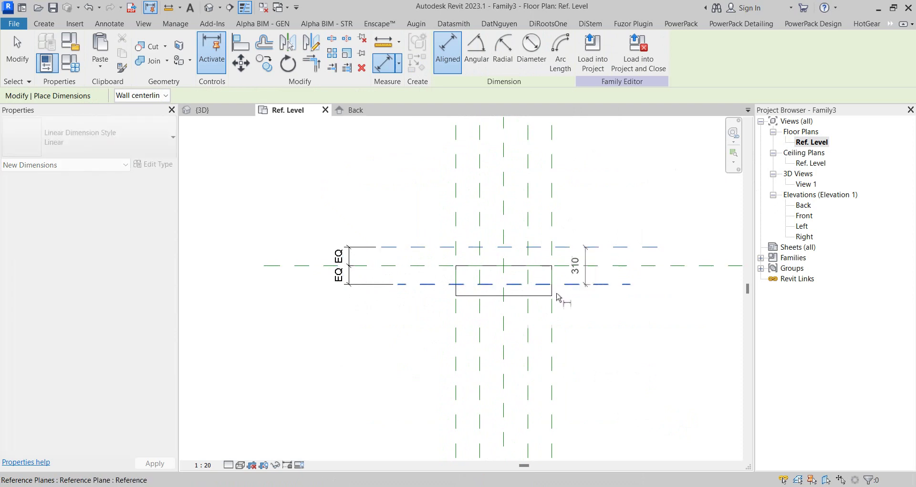
{"action": "left_click", "coordinate": [301, 310]}
{"action": "key", "text": "Escape"}
- Label the overall thickness dimension with new parameter T and set T to 50
{"action": "left_click", "coordinate": [300, 275]}
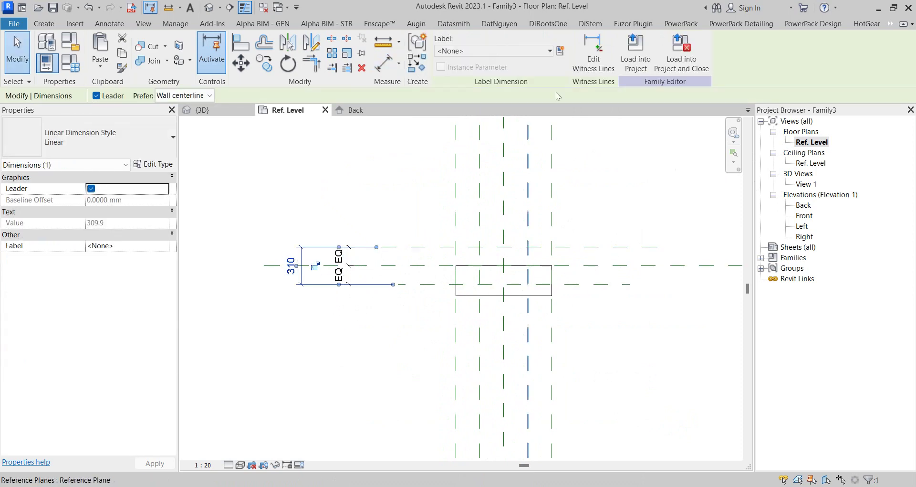
{"action": "left_click", "coordinate": [561, 52]}
{"action": "type", "text": "T"}
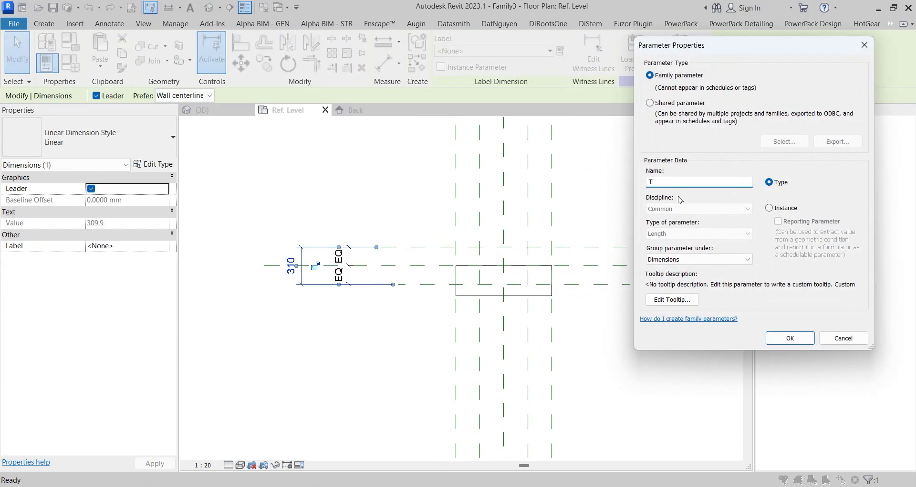
{"action": "left_click", "coordinate": [786, 340]}
{"action": "left_click", "coordinate": [386, 206]}
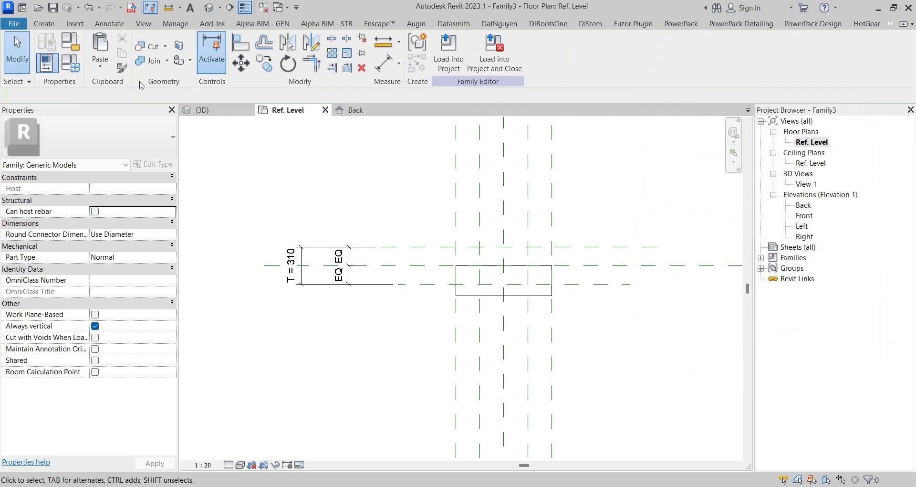
{"action": "left_click", "coordinate": [70, 62]}
{"action": "type", "text": "5"}
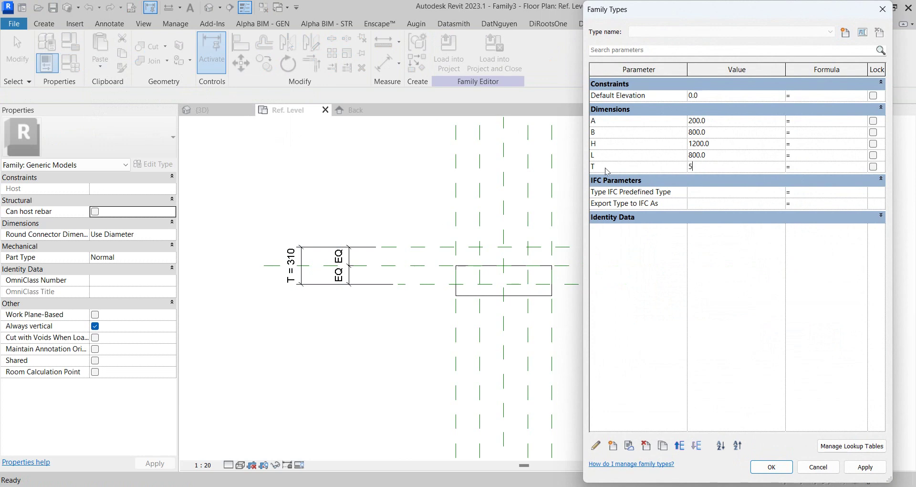
{"action": "type", "text": "P0"}
{"action": "left_click", "coordinate": [864, 467]}
{"action": "left_click", "coordinate": [772, 467]}
- Drag the board extrusion's face to the thickness plane so it spans -25 to 25
{"action": "scroll", "coordinate": [491, 256], "scroll_direction": "up", "scroll_amount": 4}
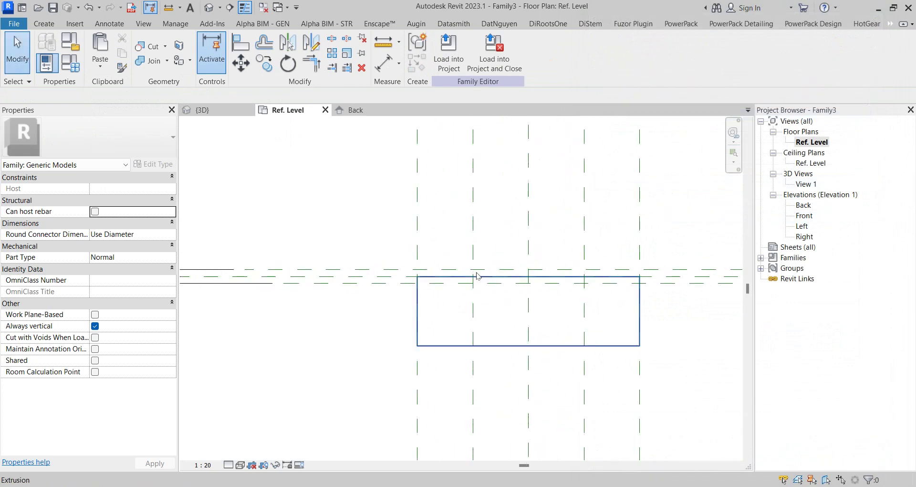
{"action": "left_click", "coordinate": [538, 274]}
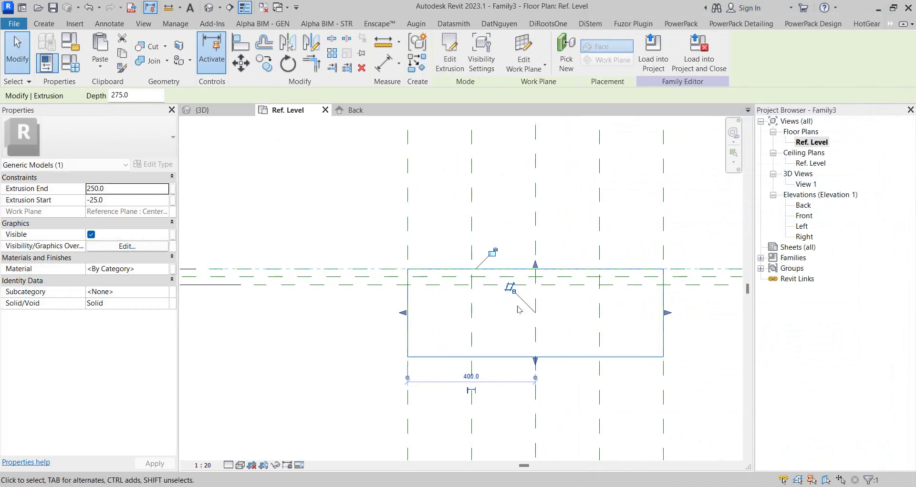
{"action": "left_click_drag", "start_coordinate": [535, 361], "coordinate": [528, 297]}
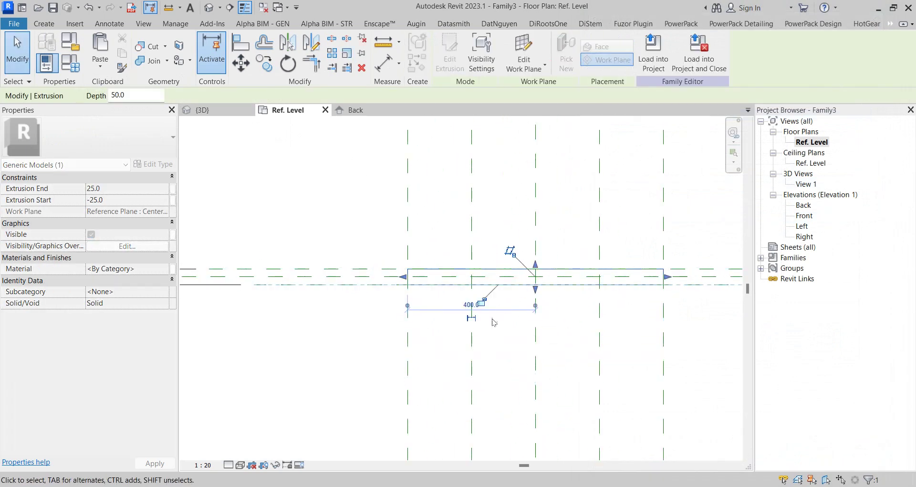
{"action": "left_click", "coordinate": [334, 352]}
{"action": "scroll", "coordinate": [333, 331], "scroll_direction": "down", "scroll_amount": 3}
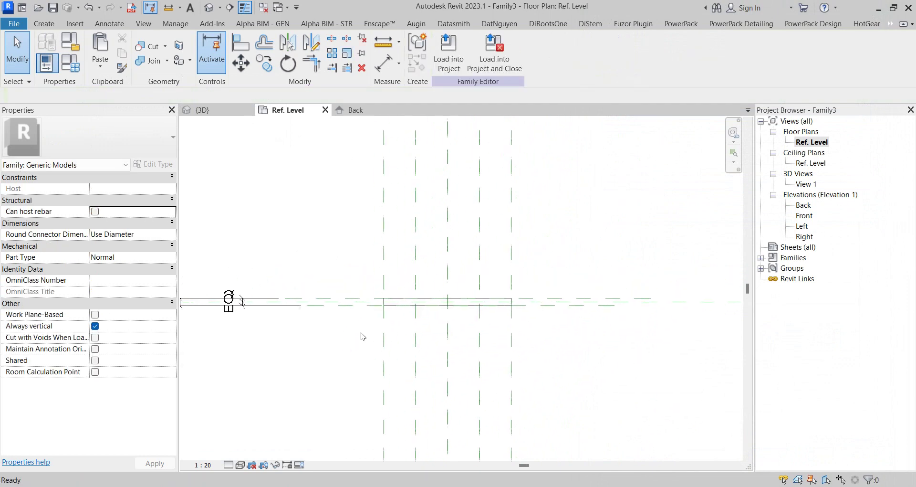
{"action": "scroll", "coordinate": [354, 327], "scroll_direction": "down", "scroll_amount": 2}
- Return to the Back elevation showing H 1200, L 800, A 200, and show the Create tools
{"action": "scroll", "coordinate": [408, 328], "scroll_direction": "down", "scroll_amount": 2}
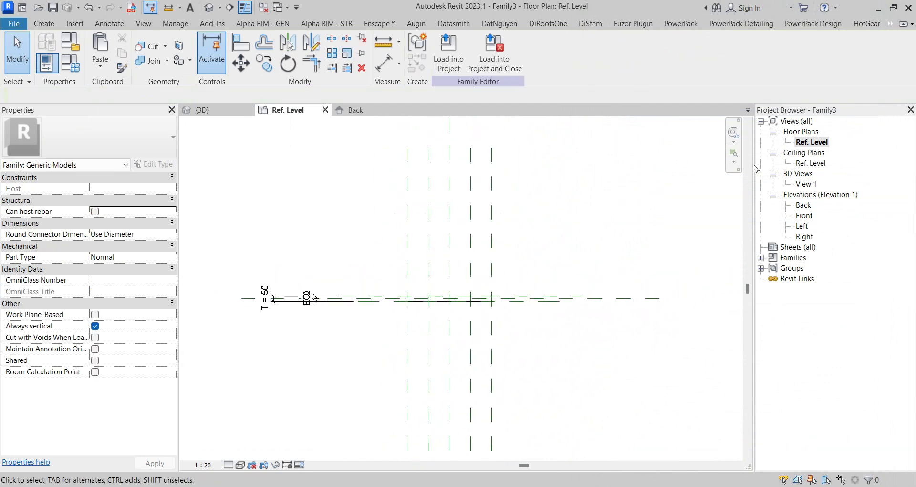
{"action": "double_click", "coordinate": [809, 165]}
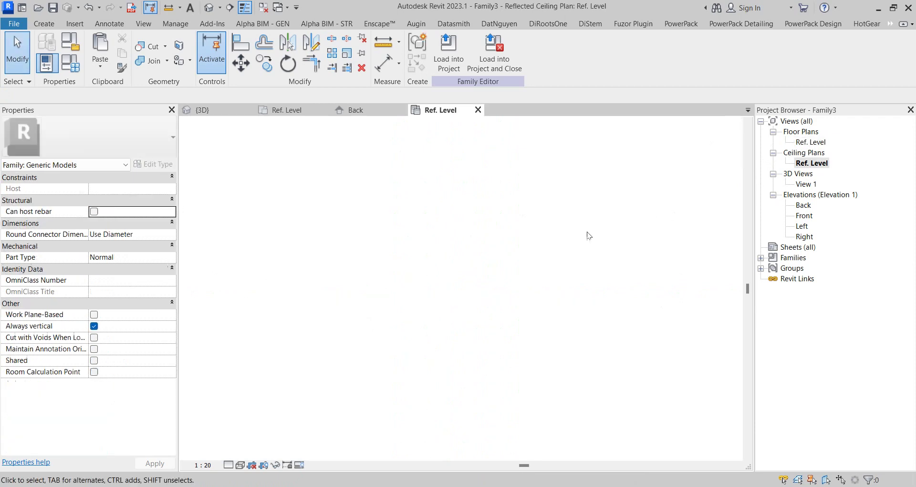
{"action": "double_click", "coordinate": [803, 205]}
{"action": "scroll", "coordinate": [451, 191], "scroll_direction": "up", "scroll_amount": 1}
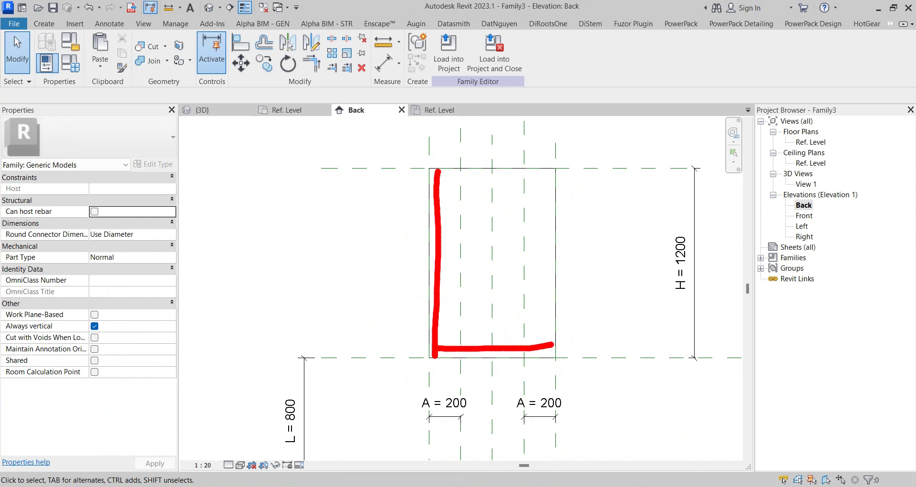
{"action": "left_click", "coordinate": [432, 193]}
{"action": "left_click", "coordinate": [289, 209]}
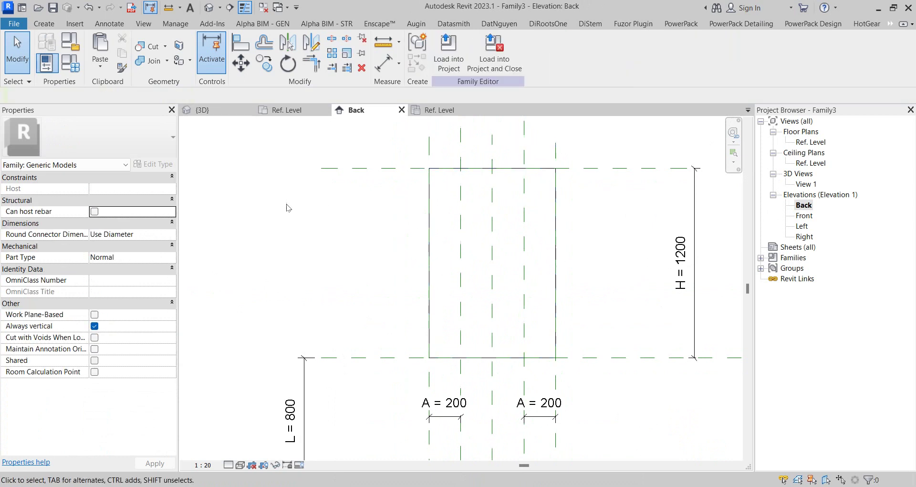
{"action": "left_click", "coordinate": [53, 25]}
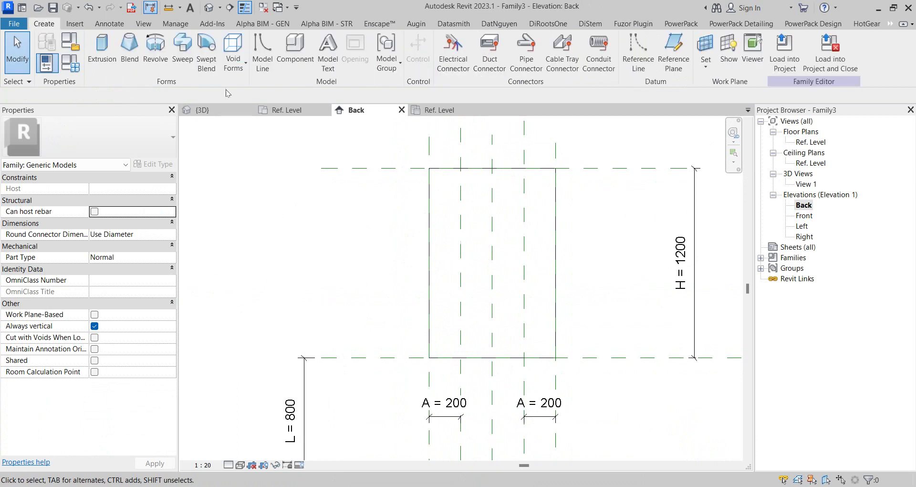
- Start a sweep and set its path sketch to pick existing lines
{"action": "left_click", "coordinate": [191, 54]}
{"action": "left_click", "coordinate": [562, 67]}
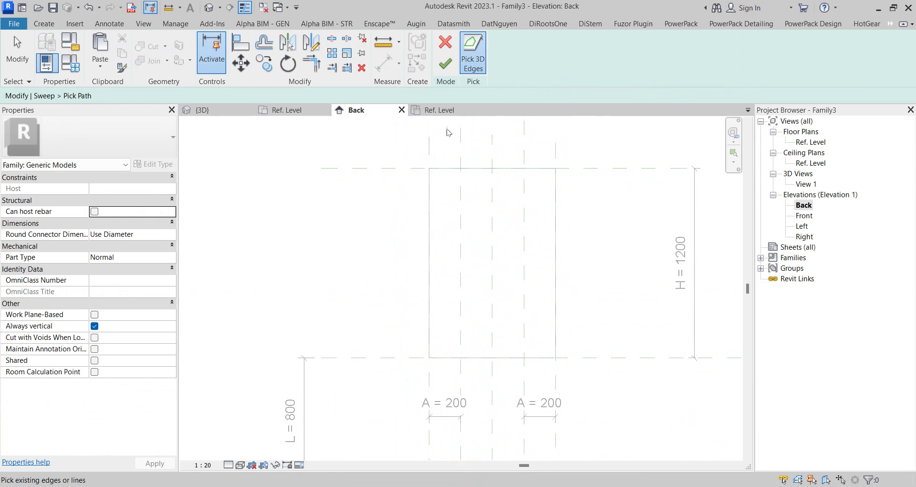
{"action": "key", "text": "Escape"}
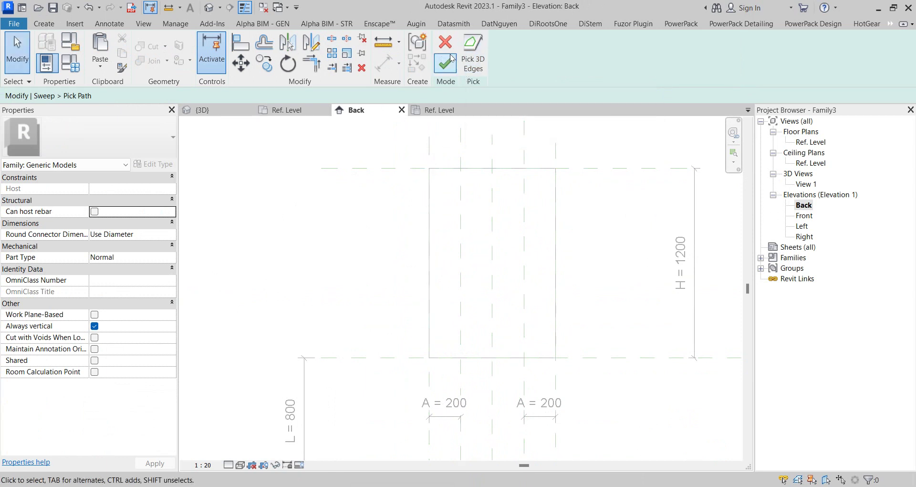
{"action": "left_click", "coordinate": [449, 60]}
{"action": "left_click", "coordinate": [560, 50]}
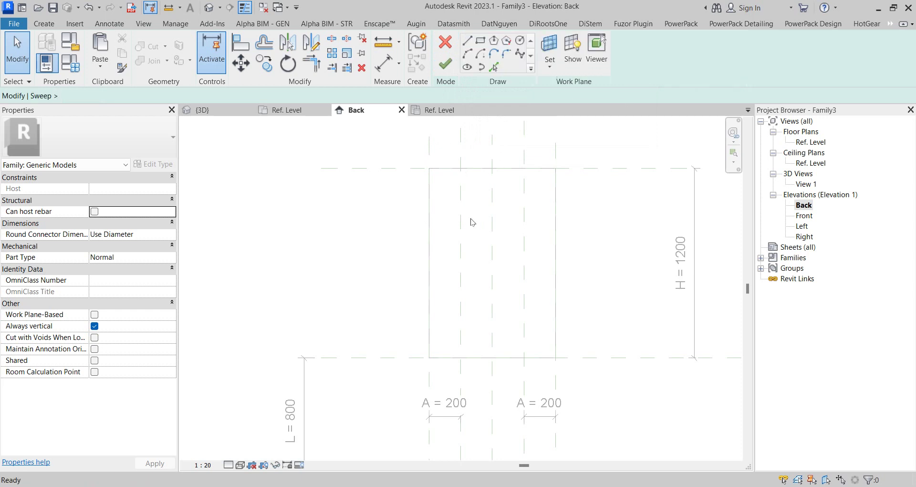
{"action": "left_click", "coordinate": [497, 68]}
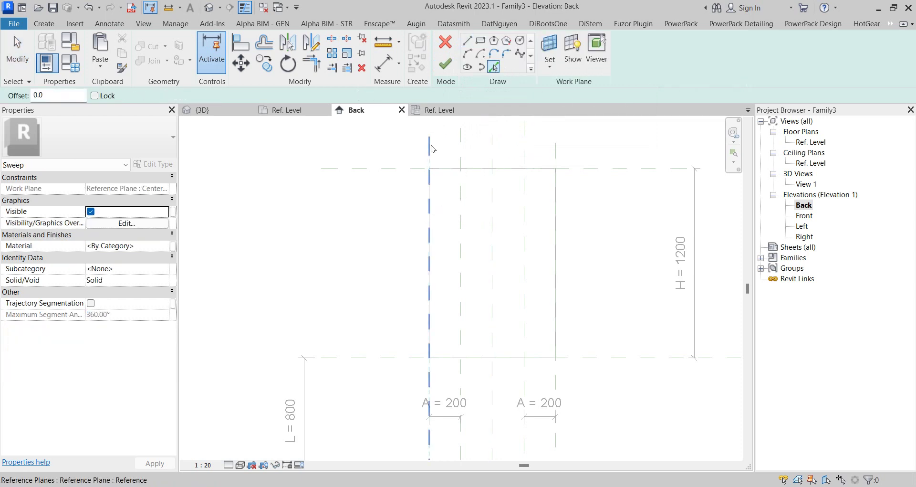
- Pick the board outline planes, trim them into corners, and finish the 800 × 1200 path
{"action": "left_click", "coordinate": [432, 148]}
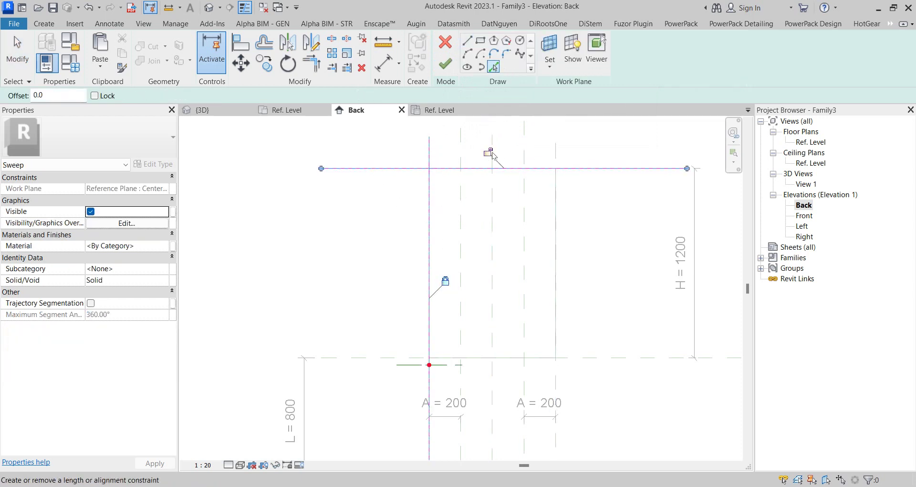
{"action": "left_click", "coordinate": [555, 150]}
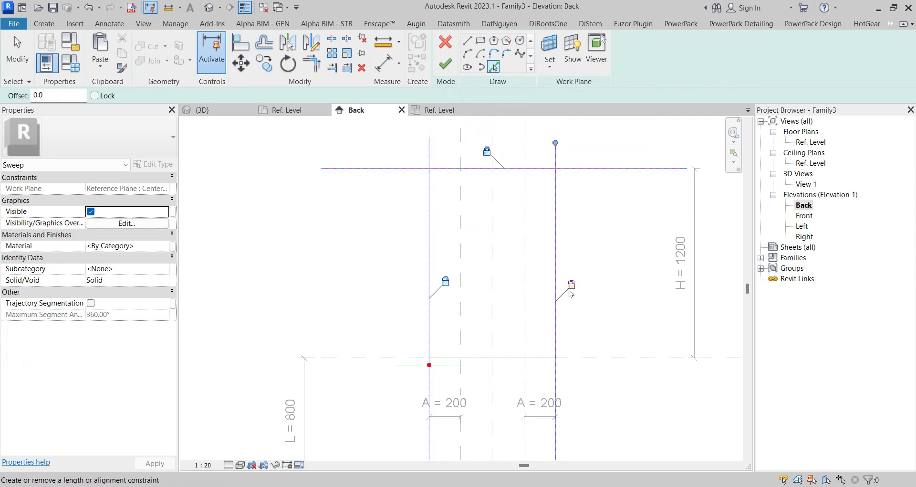
{"action": "scroll", "coordinate": [582, 322], "scroll_direction": "down", "scroll_amount": 3}
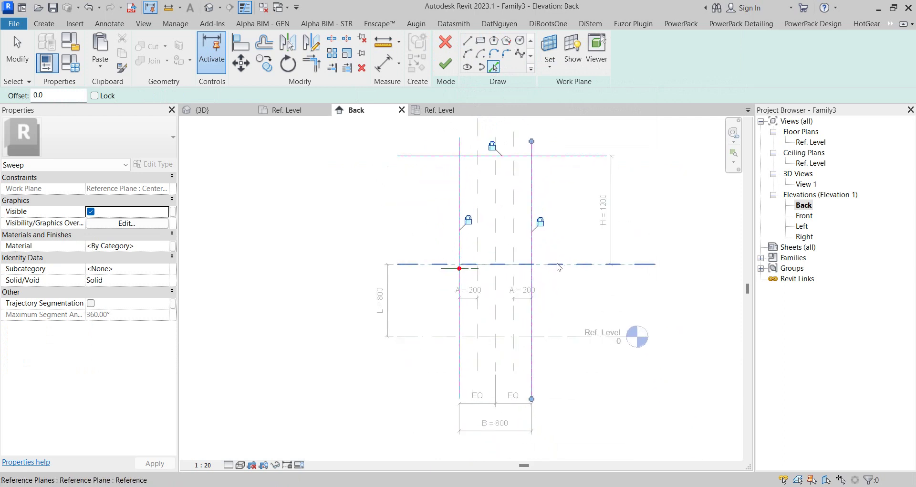
{"action": "left_click", "coordinate": [559, 265]}
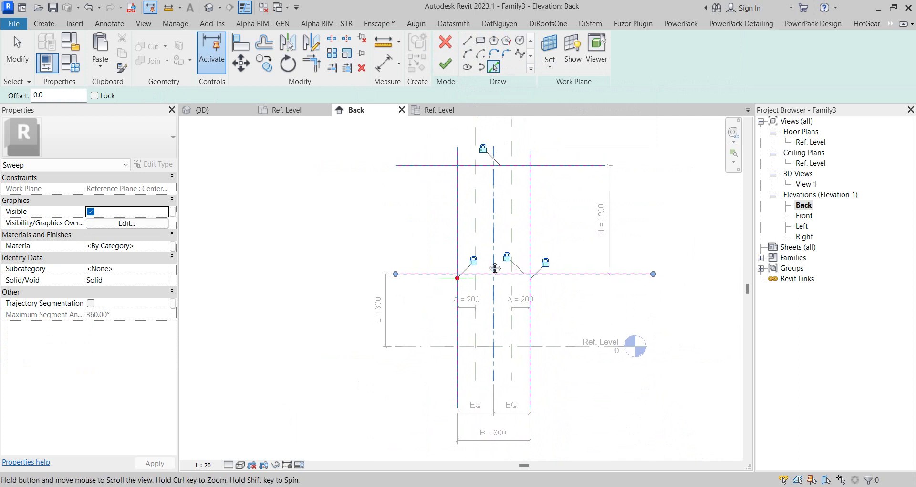
{"action": "middle_click_drag", "start_coordinate": [495, 254], "coordinate": [490, 265]}
{"action": "key", "text": "t"}
{"action": "key", "text": "r"}
{"action": "left_click", "coordinate": [455, 253]}
{"action": "left_click", "coordinate": [495, 275]}
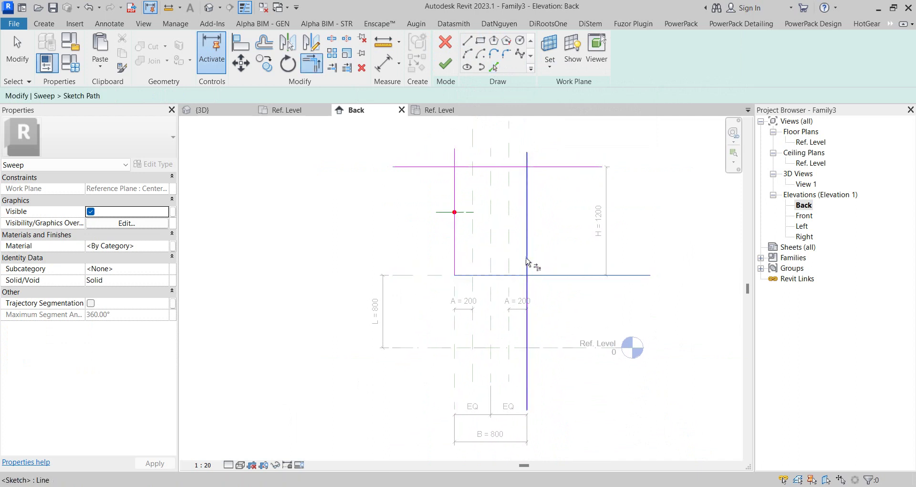
{"action": "left_click", "coordinate": [456, 184]}
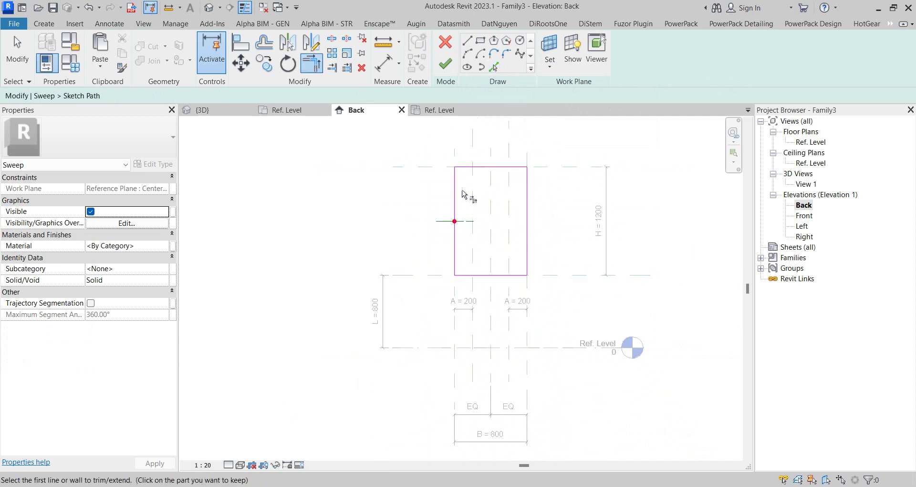
{"action": "left_click", "coordinate": [445, 63]}
- Draw a rectangular sweep profile in the Ref. Level plan
{"action": "left_click", "coordinate": [614, 52]}
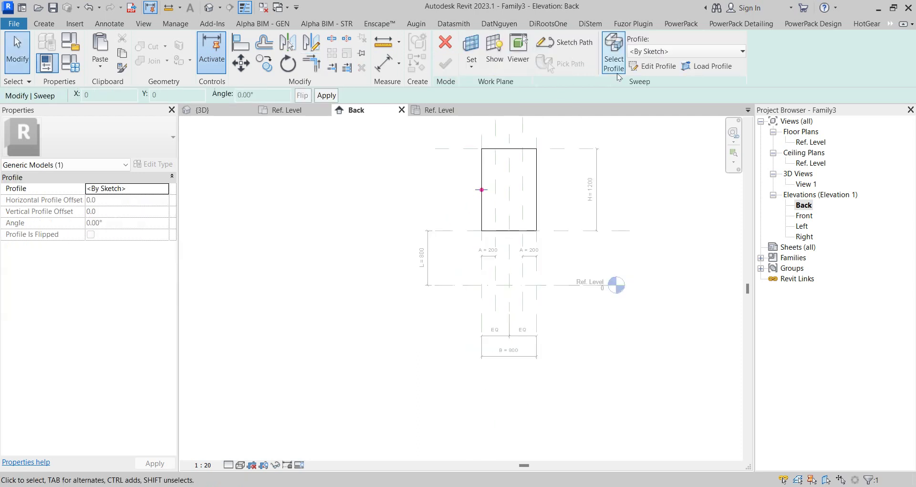
{"action": "left_click", "coordinate": [653, 66]}
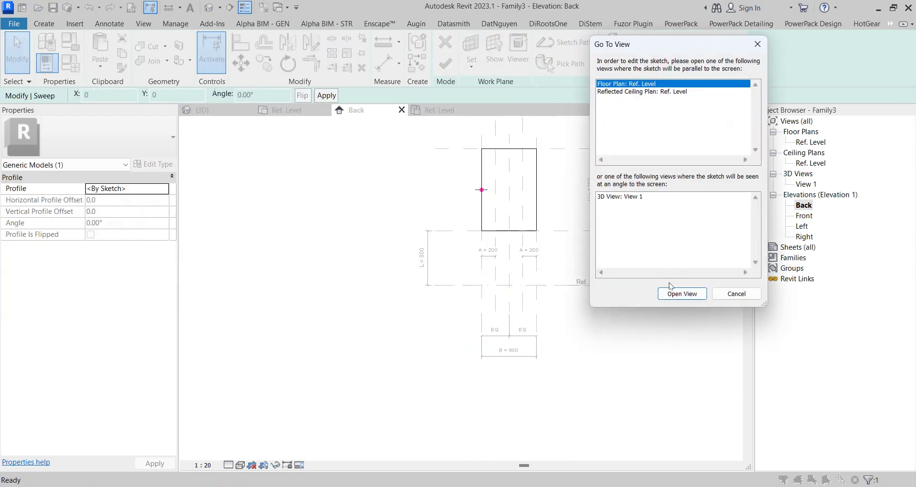
{"action": "left_click", "coordinate": [675, 292]}
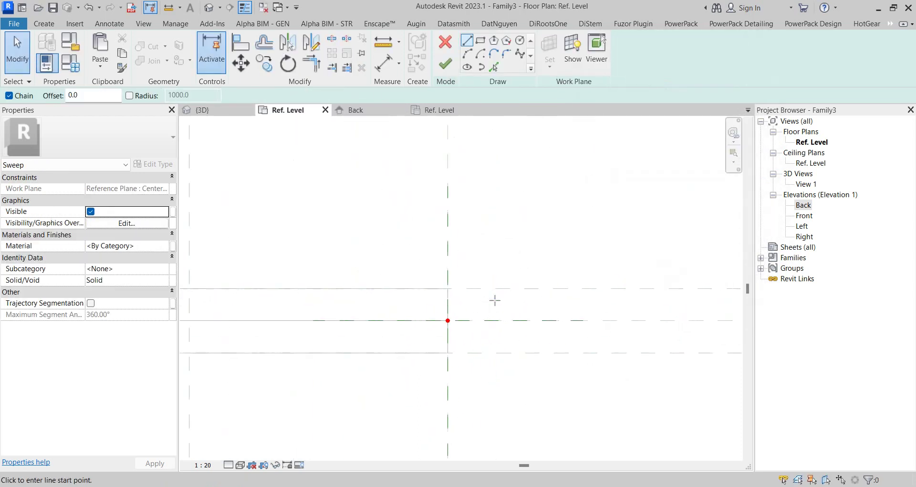
{"action": "left_click", "coordinate": [481, 42]}
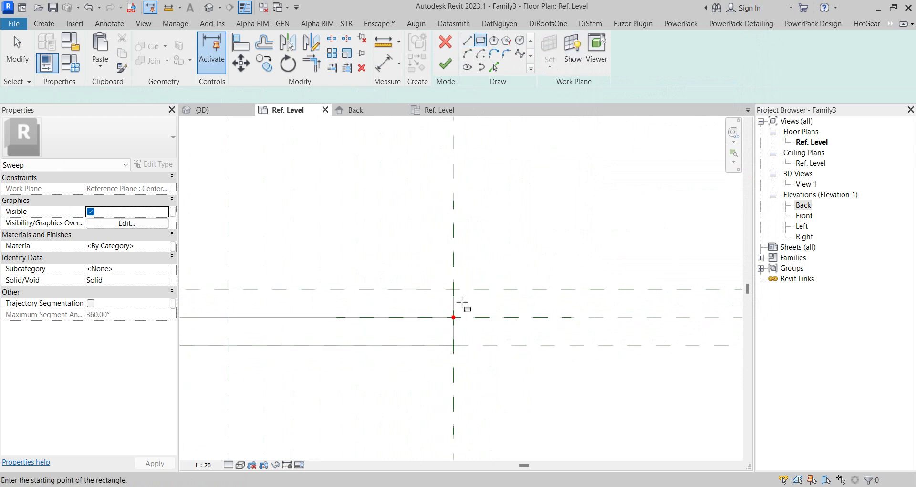
{"action": "left_click", "coordinate": [453, 345]}
{"action": "left_click", "coordinate": [386, 289]}
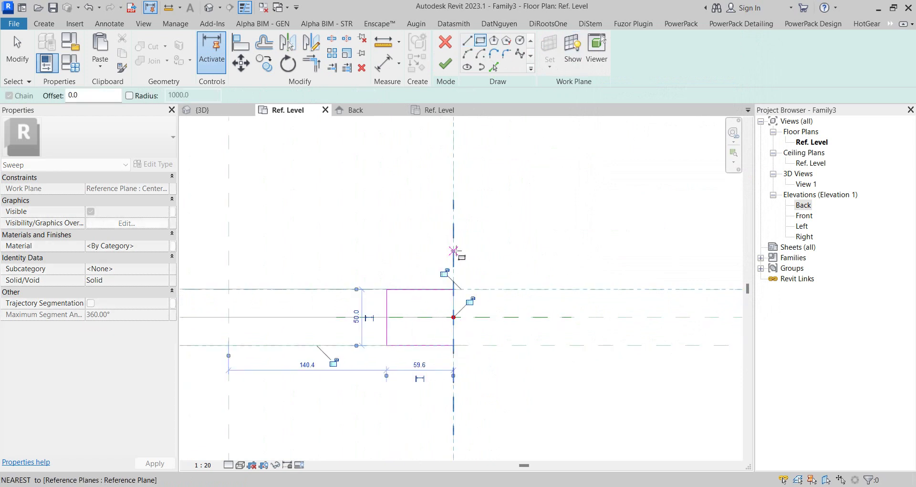
- Align the profile rectangle's top and bottom edges to the thickness reference planes
{"action": "key", "text": "a"}
{"action": "key", "text": "l"}
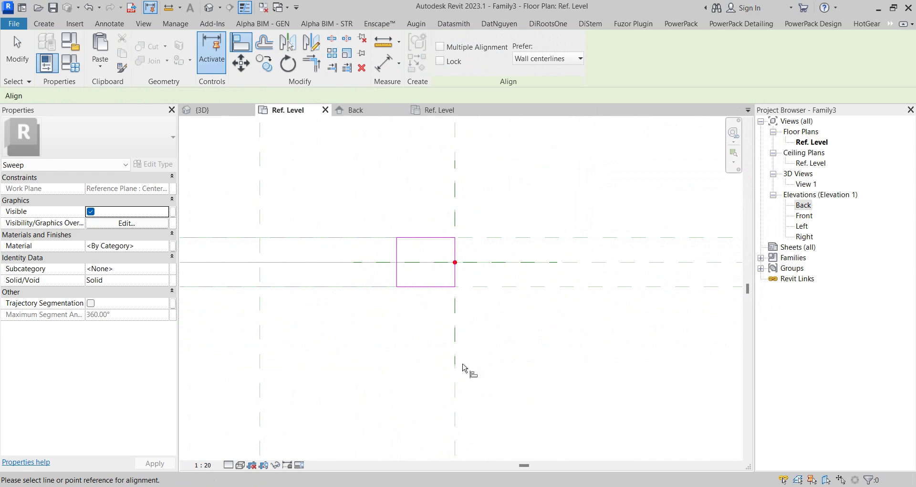
{"action": "left_click", "coordinate": [515, 286]}
{"action": "left_click", "coordinate": [425, 287]}
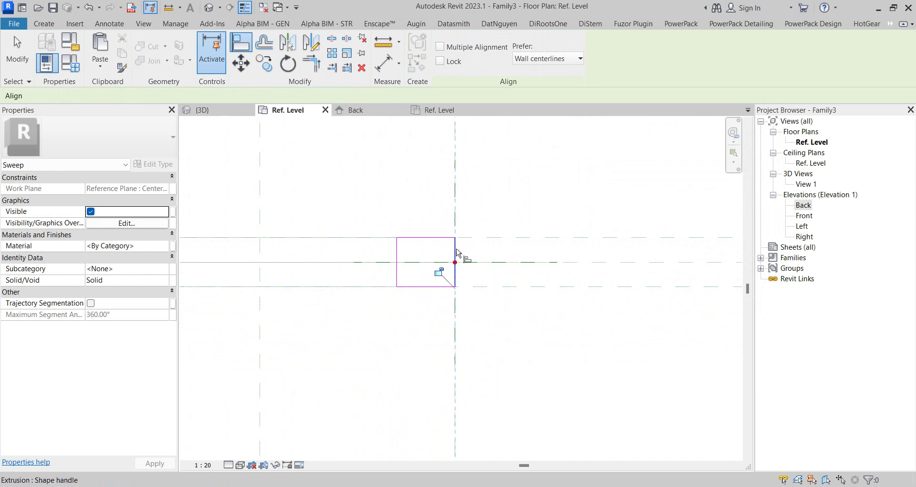
{"action": "left_click", "coordinate": [430, 231]}
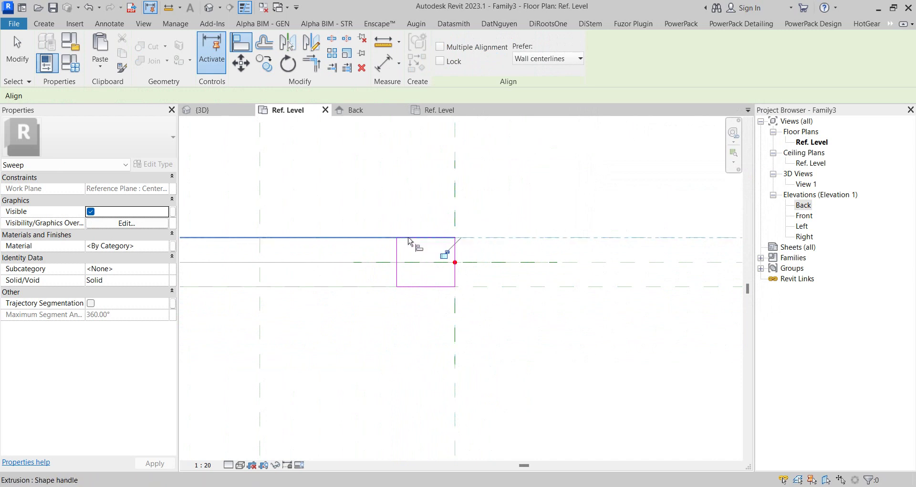
{"action": "left_click", "coordinate": [408, 239]}
{"action": "scroll", "coordinate": [443, 258], "scroll_direction": "down", "scroll_amount": 1}
- Dimension the profile thickness, label it T, and finish the profile
{"action": "key", "text": "d"}
{"action": "key", "text": "i"}
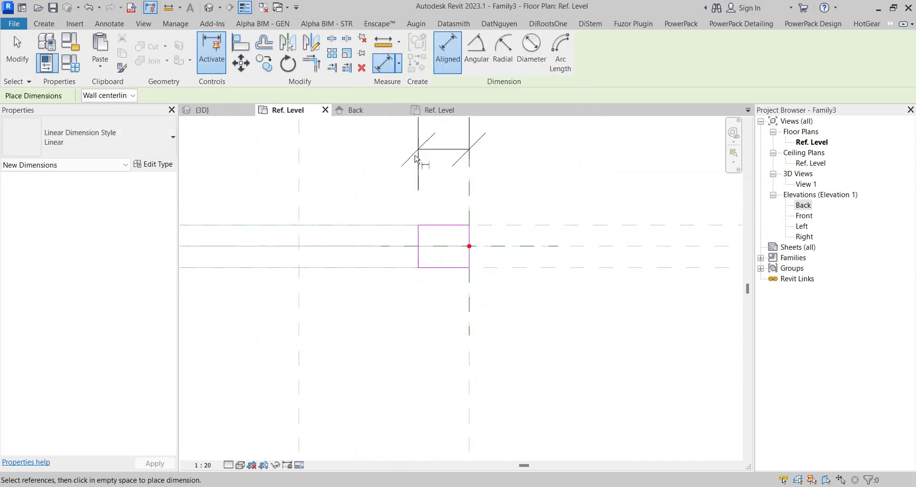
{"action": "key", "text": "Escape"}
{"action": "key", "text": "Escape"}
{"action": "left_click", "coordinate": [448, 151]}
{"action": "left_click", "coordinate": [549, 51]}
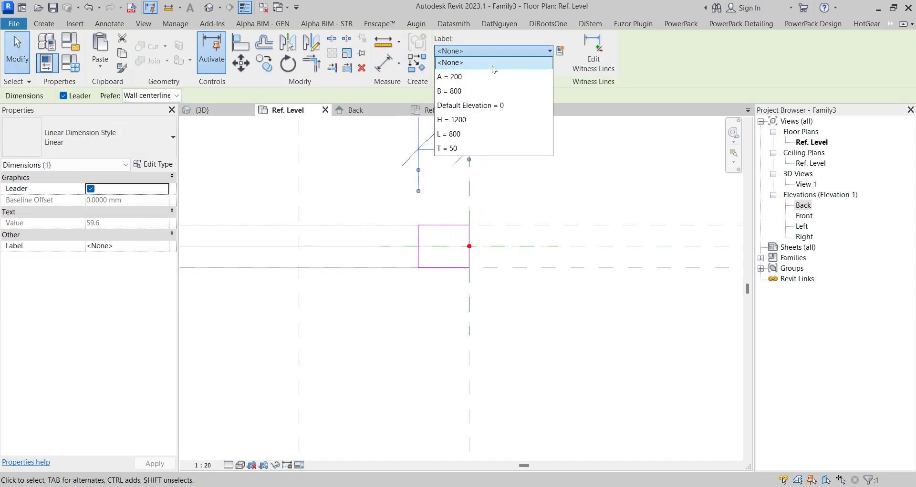
{"action": "left_click", "coordinate": [462, 164]}
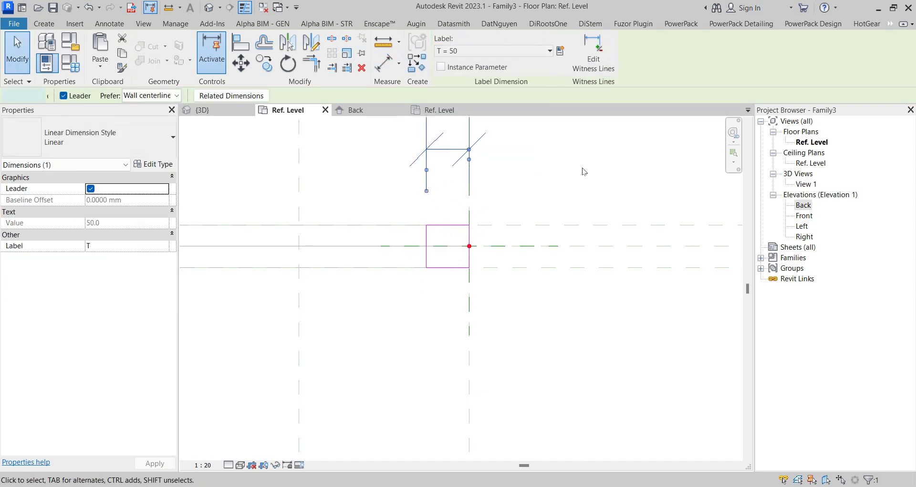
{"action": "key", "text": "Escape"}
{"action": "double_click", "coordinate": [562, 280]}
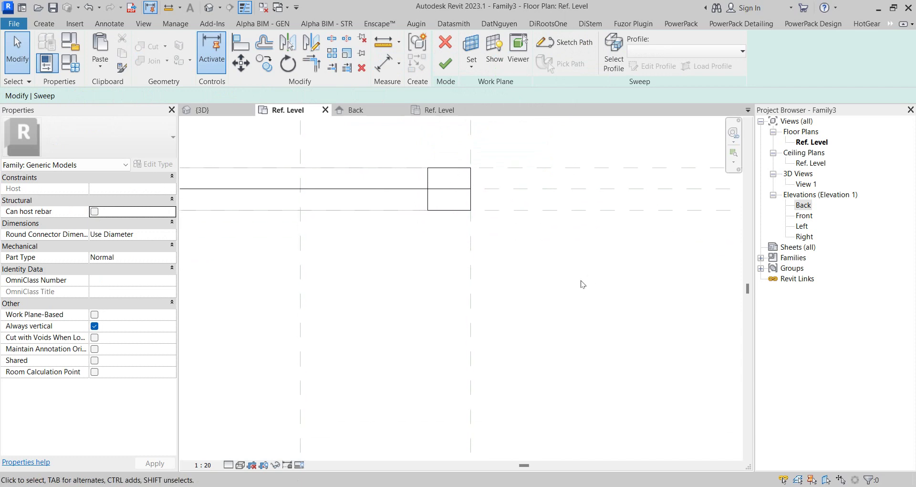
- Finish the frame sweep and view it in the default 3D view
{"action": "key", "text": "3"}
{"action": "key", "text": "d"}
{"action": "left_click", "coordinate": [445, 63]}
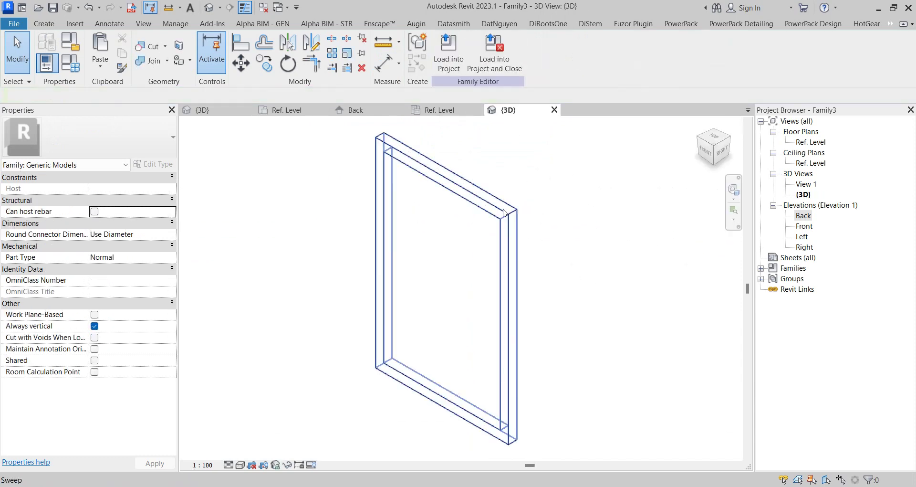
{"action": "mouse_move", "coordinate": [388, 229]}
{"action": "middle_mouse_down", "text": "shift"}
{"action": "mouse_move", "coordinate": [473, 199]}
{"action": "mouse_move", "coordinate": [454, 238]}
{"action": "mouse_move", "coordinate": [368, 226]}
{"action": "middle_mouse_up", "text": "shift"}
- Join the board panel and the frame sweep geometry
{"action": "left_click", "coordinate": [430, 236]}
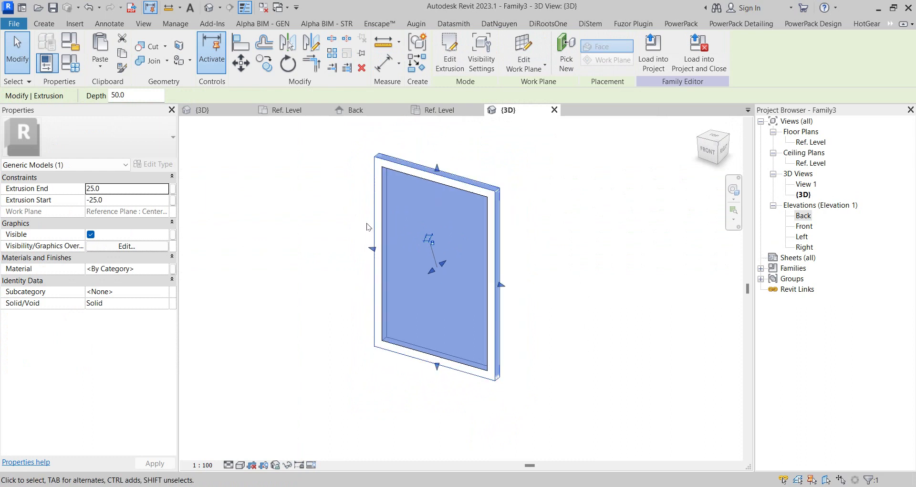
{"action": "left_click", "coordinate": [142, 61]}
{"action": "left_click", "coordinate": [400, 221]}
{"action": "left_click", "coordinate": [391, 168]}
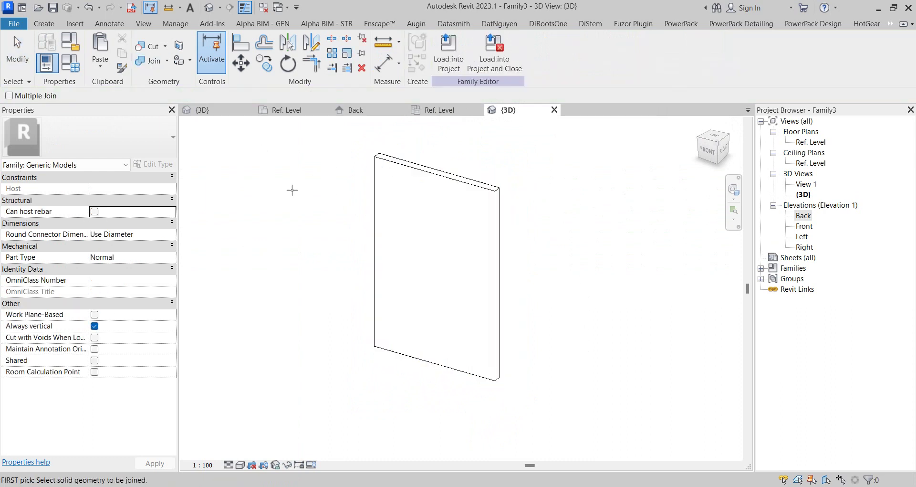
{"action": "mouse_move", "coordinate": [292, 199]}
{"action": "middle_mouse_down", "text": "shift"}
{"action": "mouse_move", "coordinate": [284, 217]}
{"action": "mouse_move", "coordinate": [227, 198]}
{"action": "mouse_move", "coordinate": [280, 211]}
{"action": "mouse_move", "coordinate": [383, 209]}
{"action": "middle_mouse_up", "text": "shift"}
{"action": "key", "text": "Escape"}
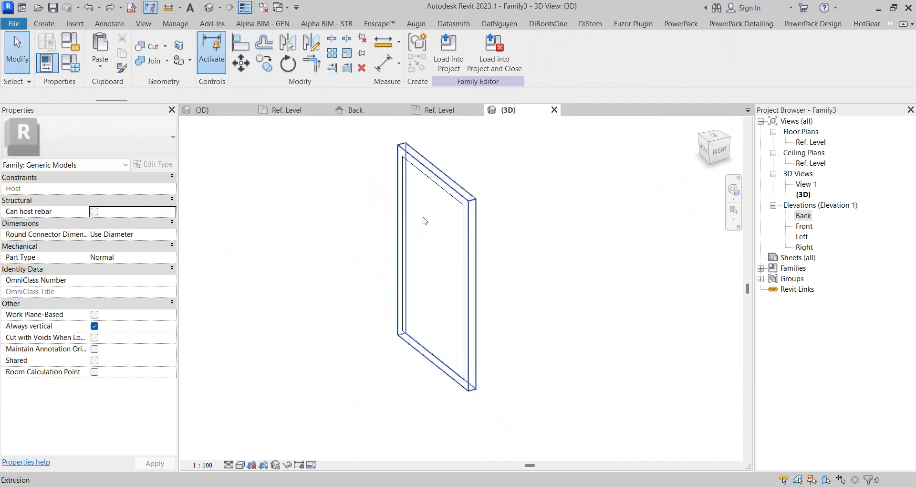
- Reopen the board panel's extrusion sketch for editing
{"action": "left_click", "coordinate": [423, 220]}
{"action": "mouse_move", "coordinate": [423, 221]}
{"action": "middle_mouse_down", "text": "shift"}
{"action": "mouse_move", "coordinate": [409, 244]}
{"action": "mouse_move", "coordinate": [450, 266]}
{"action": "mouse_move", "coordinate": [327, 262]}
{"action": "middle_mouse_up", "text": "shift"}
{"action": "double_click", "coordinate": [389, 261]}
- Align the extrusion sketch's left, lower and vertical edges to the sweep frame, removing conflicting constraints
{"action": "key", "text": "a"}
{"action": "key", "text": "l"}
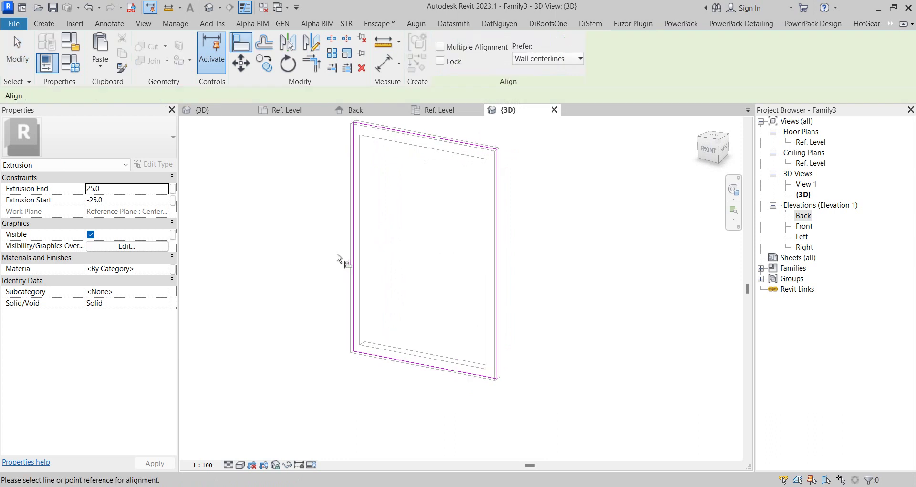
{"action": "scroll", "coordinate": [337, 258], "scroll_direction": "up", "scroll_amount": 5}
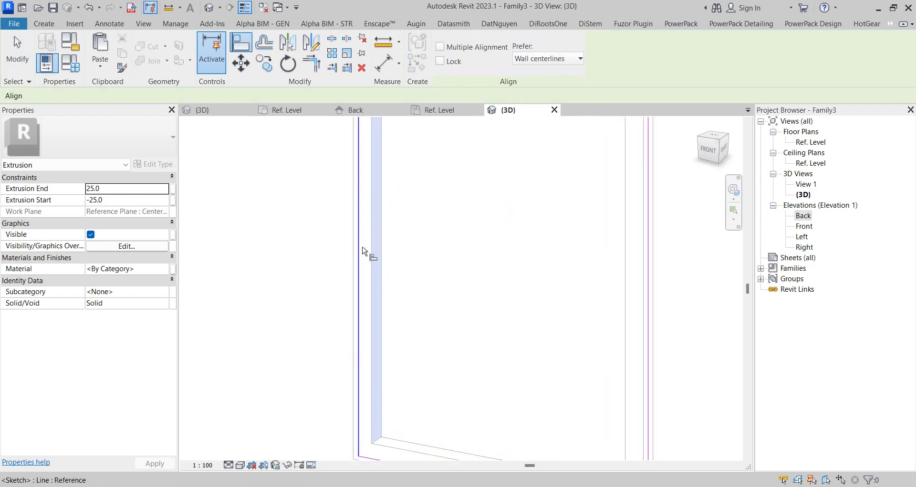
{"action": "left_click", "coordinate": [363, 250]}
{"action": "left_click", "coordinate": [713, 472]}
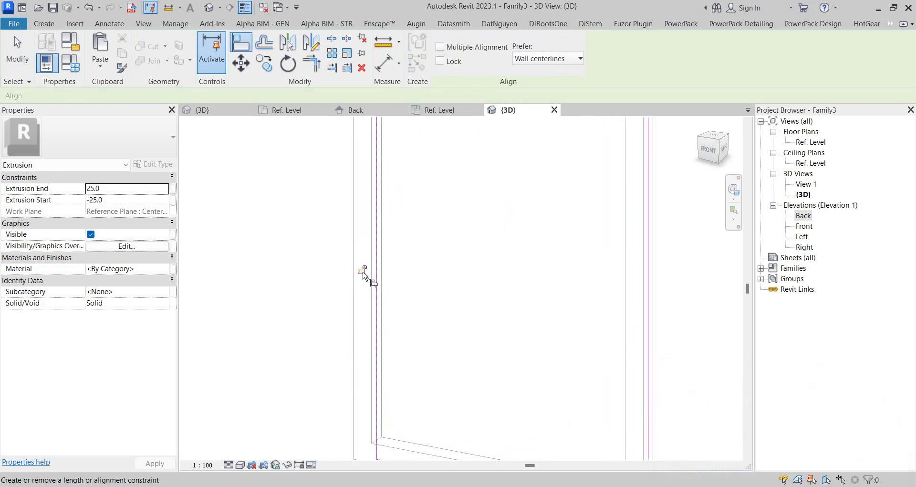
{"action": "scroll", "coordinate": [364, 272], "scroll_direction": "down", "scroll_amount": 3}
{"action": "middle_click_drag", "start_coordinate": [401, 293], "coordinate": [511, 330], "text": "shift"}
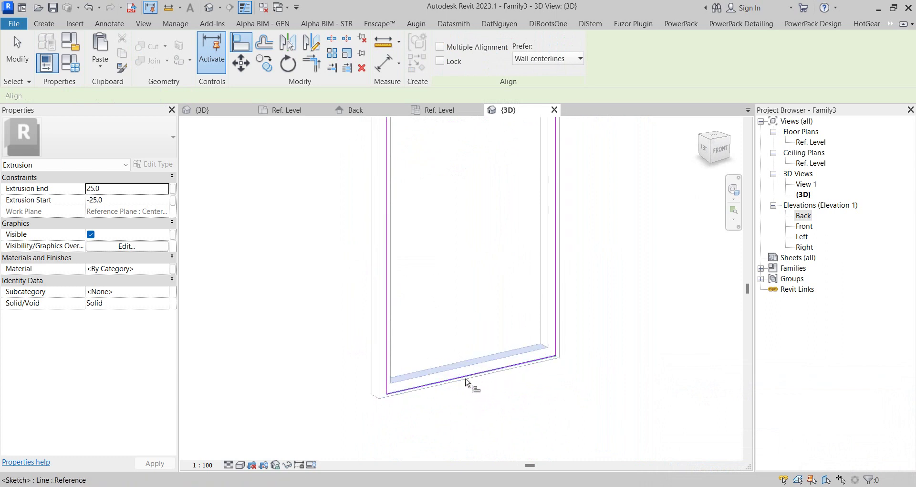
{"action": "left_click", "coordinate": [474, 362]}
{"action": "left_click", "coordinate": [688, 471]}
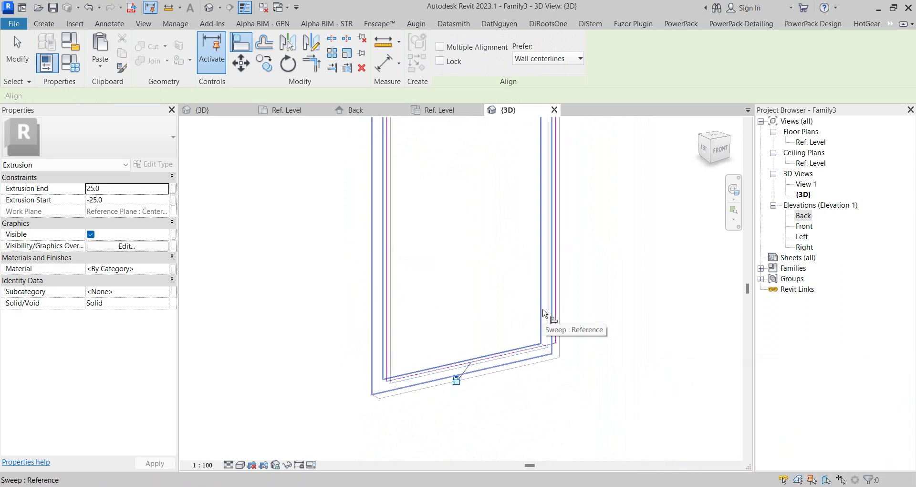
{"action": "left_click", "coordinate": [543, 313]}
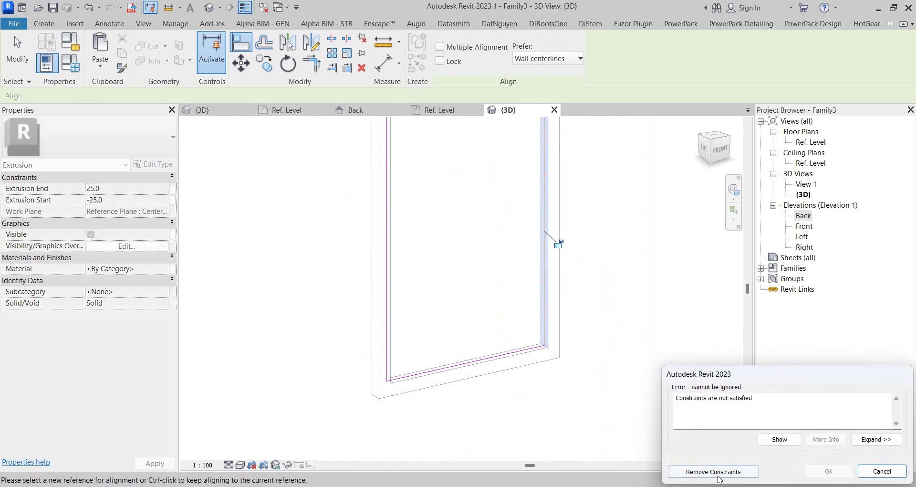
{"action": "left_click", "coordinate": [716, 472]}
- Align the sketch's top edge to the frame, then finish editing the extrusion
{"action": "scroll", "coordinate": [474, 231], "scroll_direction": "down", "scroll_amount": 2}
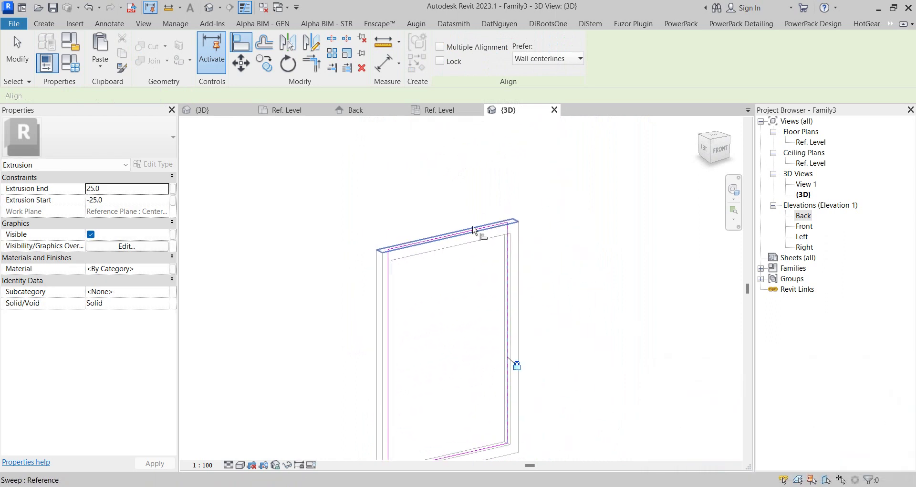
{"action": "scroll", "coordinate": [474, 231], "scroll_direction": "up", "scroll_amount": 2}
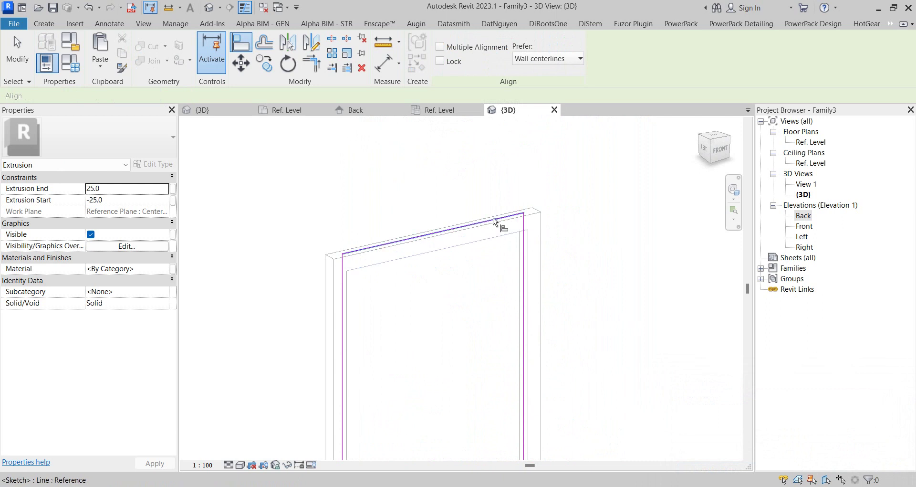
{"action": "left_click", "coordinate": [482, 234]}
{"action": "left_click", "coordinate": [709, 472]}
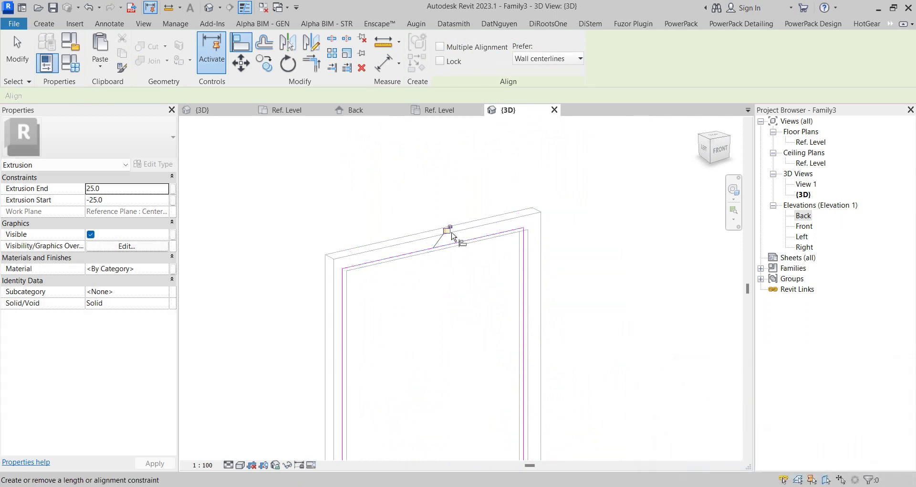
{"action": "right_click", "coordinate": [462, 165]}
{"action": "left_click", "coordinate": [472, 174]}
{"action": "right_click", "coordinate": [454, 161]}
{"action": "left_click", "coordinate": [469, 170]}
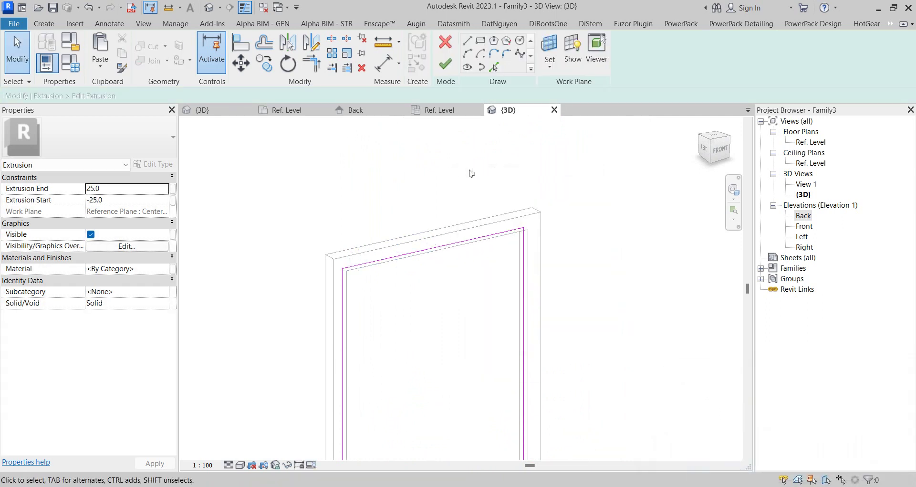
{"action": "left_click", "coordinate": [444, 65]}
{"action": "scroll", "coordinate": [620, 273], "scroll_direction": "down", "scroll_amount": 2}
- Select the panel extrusion and open it in the Ref. Level floor plan
{"action": "left_click", "coordinate": [631, 278]}
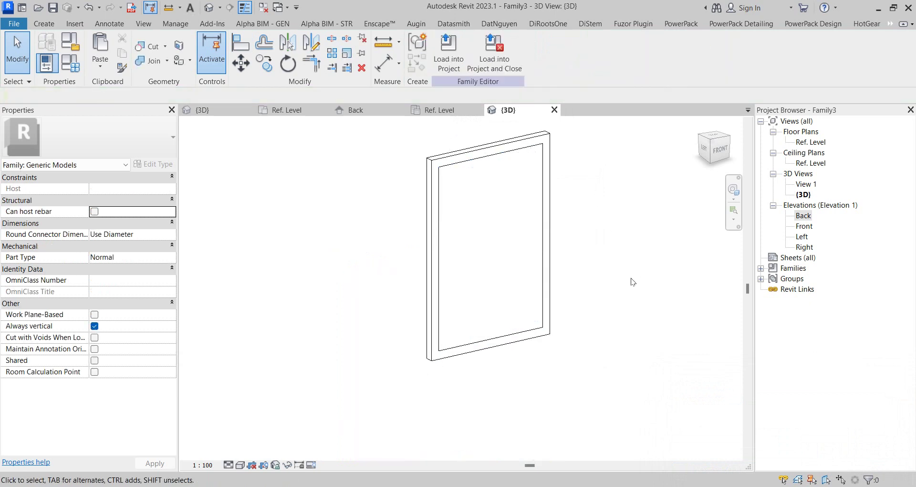
{"action": "mouse_move", "coordinate": [631, 278]}
{"action": "middle_mouse_down", "text": "shift"}
{"action": "mouse_move", "coordinate": [286, 289]}
{"action": "mouse_move", "coordinate": [444, 270]}
{"action": "mouse_move", "coordinate": [289, 253]}
{"action": "middle_mouse_up", "text": "shift"}
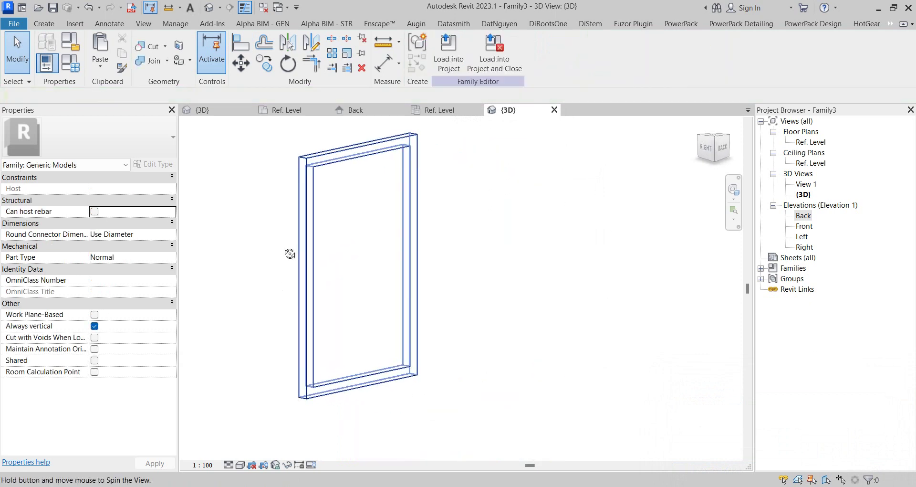
{"action": "mouse_move", "coordinate": [373, 227]}
{"action": "middle_mouse_down", "text": "shift"}
{"action": "mouse_move", "coordinate": [635, 207]}
{"action": "mouse_move", "coordinate": [657, 239]}
{"action": "mouse_move", "coordinate": [435, 219]}
{"action": "mouse_move", "coordinate": [491, 196]}
{"action": "mouse_move", "coordinate": [597, 201]}
{"action": "middle_mouse_up", "text": "shift"}
{"action": "left_click", "coordinate": [436, 221]}
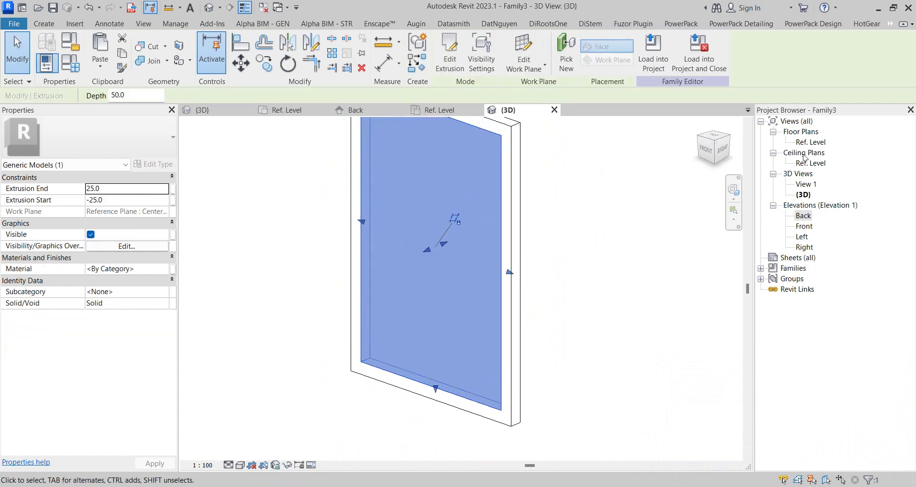
{"action": "left_click", "coordinate": [812, 142]}
{"action": "double_click", "coordinate": [813, 142]}
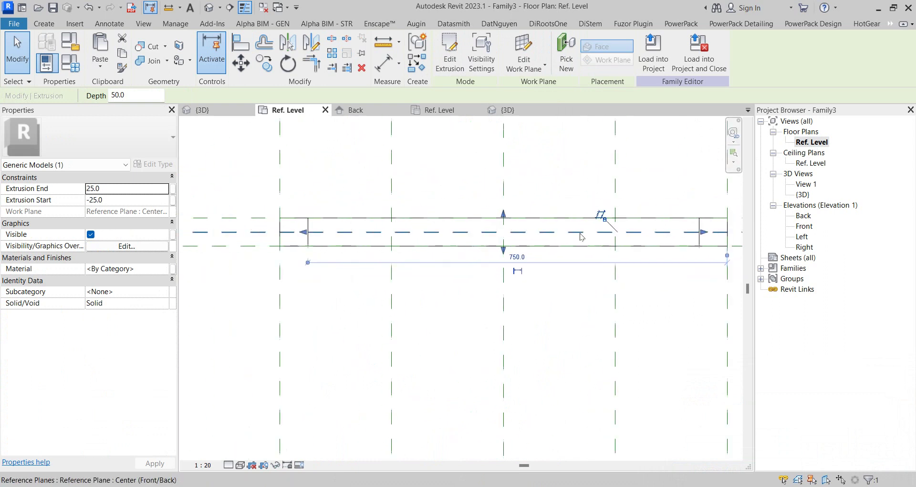
{"action": "left_click", "coordinate": [454, 56]}
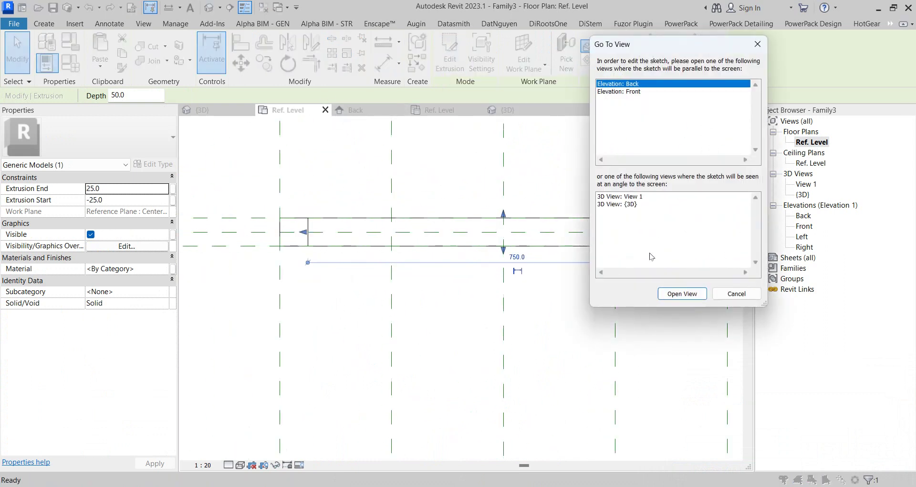
{"action": "left_click", "coordinate": [695, 294]}
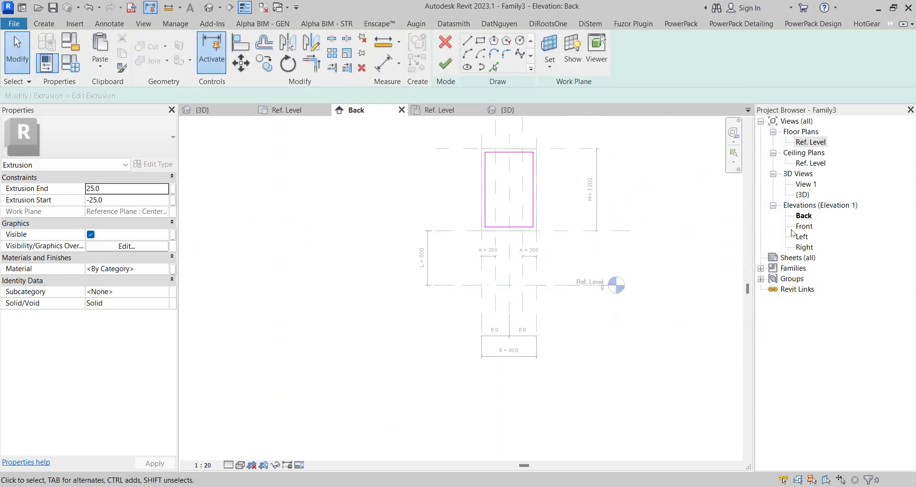
{"action": "left_click", "coordinate": [446, 65]}
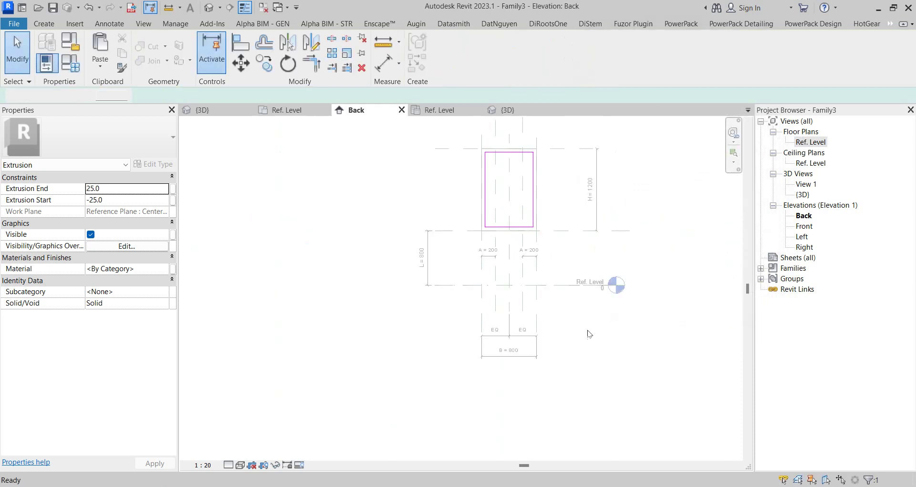
{"action": "double_click", "coordinate": [811, 142]}
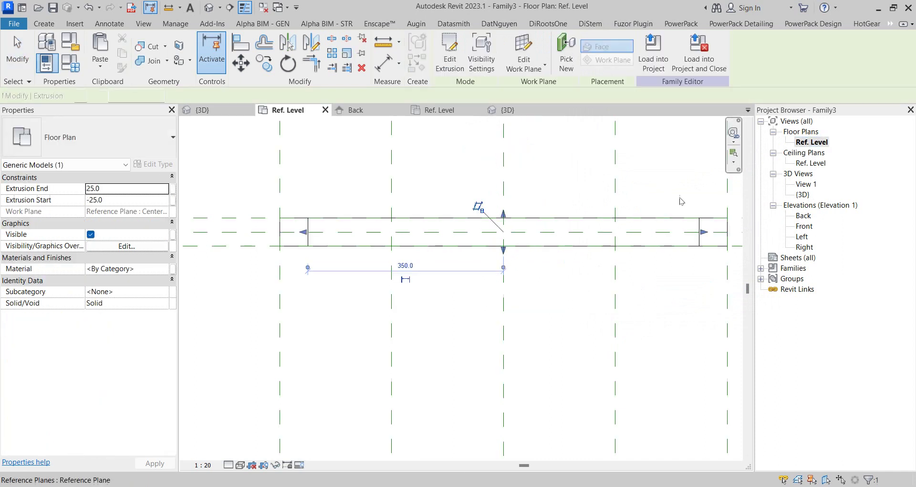
- Drag the extrusion's front face to the centre plane so Extrusion End is 0, then view in 3D
{"action": "scroll", "coordinate": [537, 245], "scroll_direction": "up", "scroll_amount": 1}
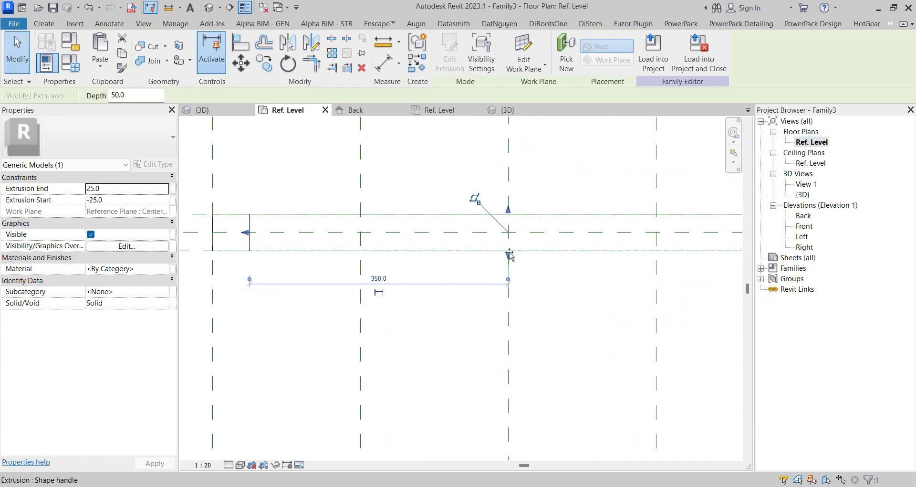
{"action": "left_click_drag", "start_coordinate": [508, 249], "coordinate": [508, 233]}
{"action": "left_click", "coordinate": [708, 472]}
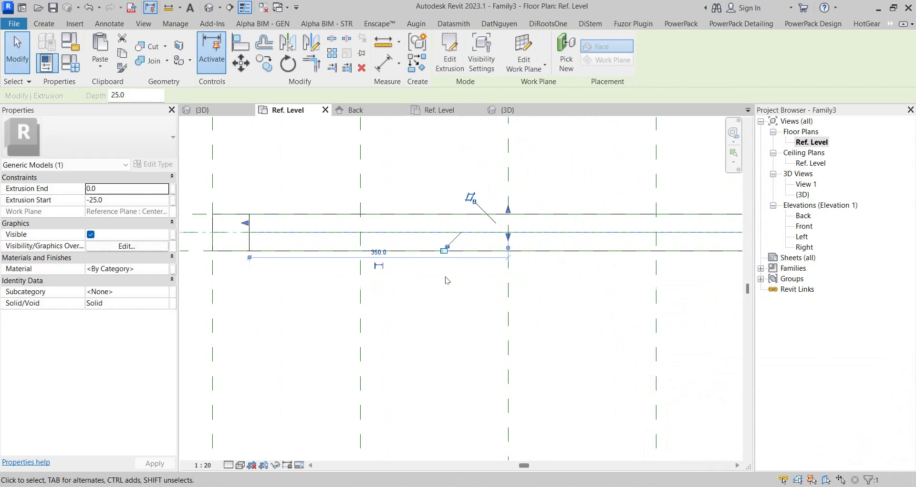
{"action": "left_click", "coordinate": [561, 315]}
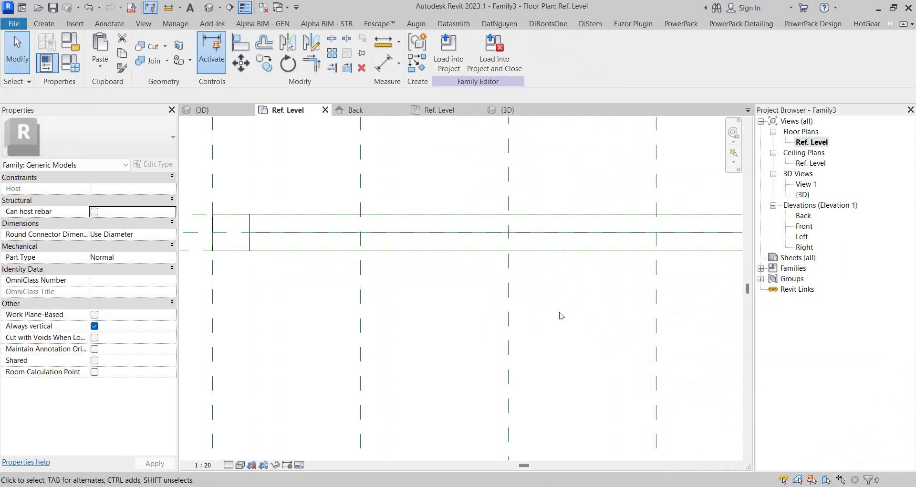
{"action": "key", "text": "ctrl+Tab"}
{"action": "mouse_move", "coordinate": [535, 325]}
{"action": "middle_mouse_down", "text": "shift"}
{"action": "mouse_move", "coordinate": [424, 342]}
{"action": "mouse_move", "coordinate": [426, 328]}
{"action": "middle_mouse_up", "text": "shift"}
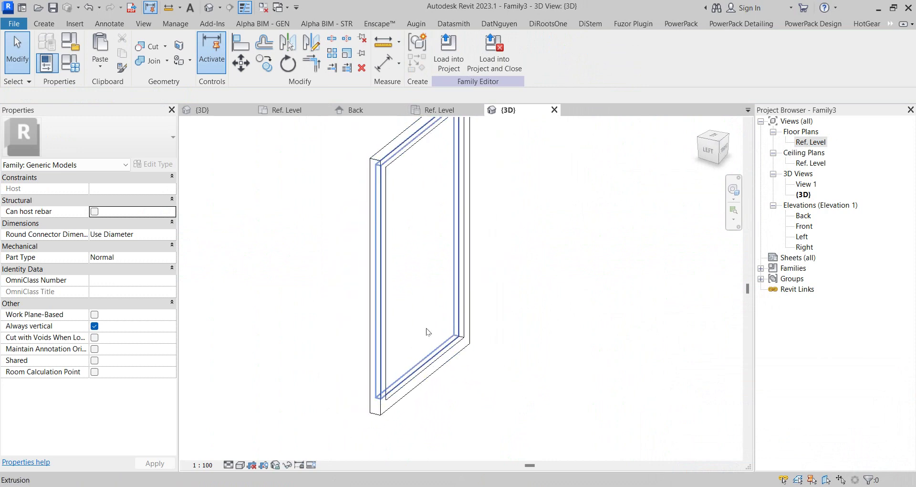
- Open the Back elevation and start a new sweep
{"action": "left_click", "coordinate": [426, 328]}
{"action": "left_click", "coordinate": [543, 329]}
{"action": "middle_click_drag", "start_coordinate": [546, 328], "coordinate": [466, 345], "text": "shift"}
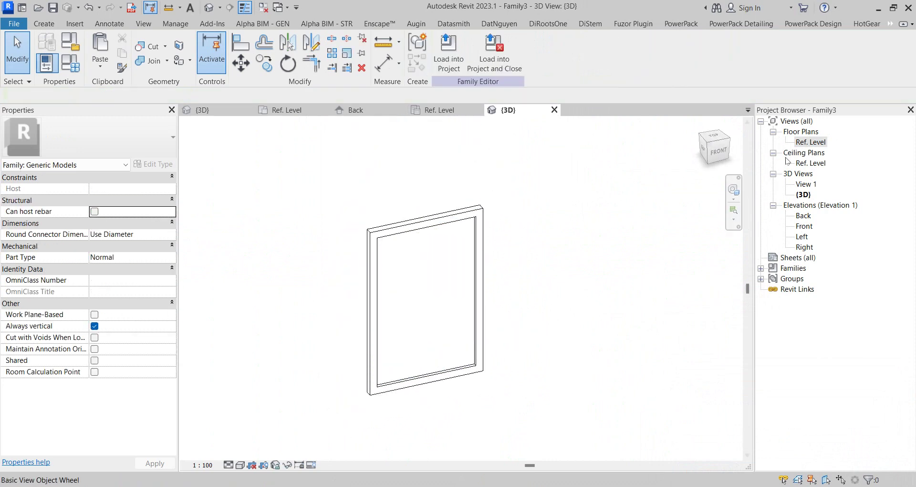
{"action": "double_click", "coordinate": [811, 142]}
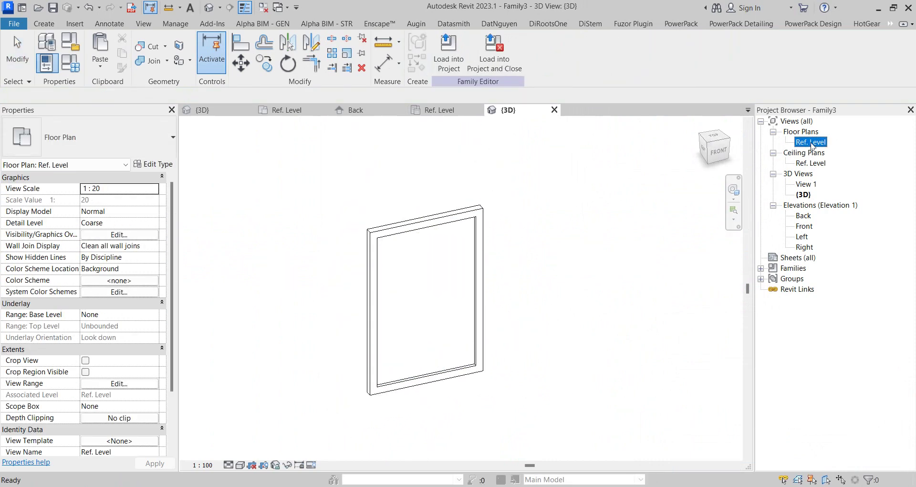
{"action": "double_click", "coordinate": [803, 216]}
{"action": "scroll", "coordinate": [497, 275], "scroll_direction": "up", "scroll_amount": 2}
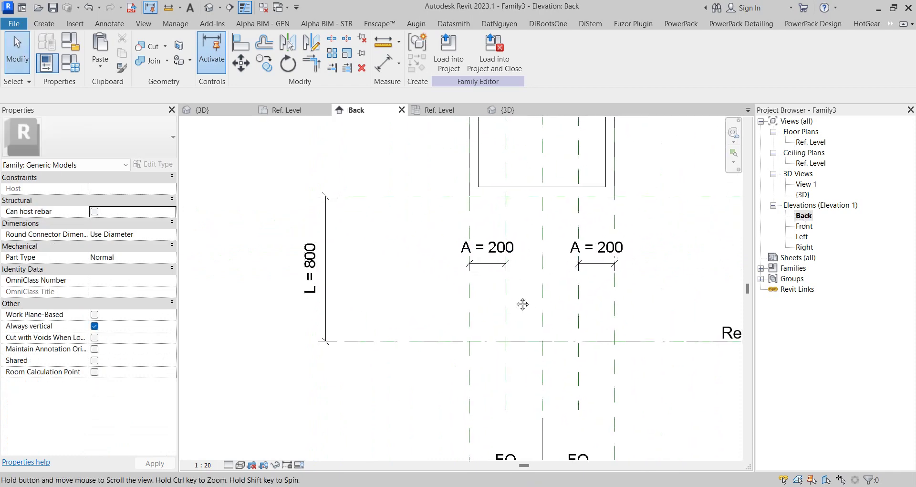
{"action": "left_click", "coordinate": [38, 25]}
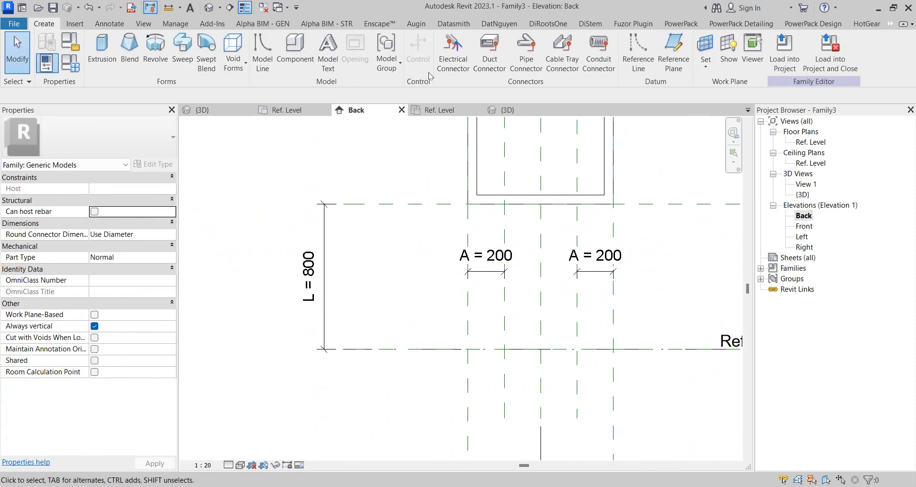
{"action": "left_click", "coordinate": [208, 60]}
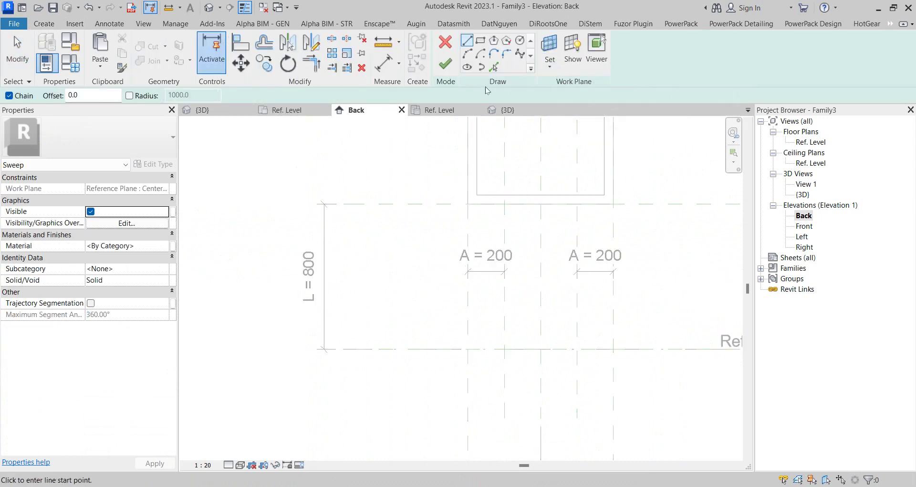
- Draw a vertical path line, align its ends to Ref. Level and the top plane, and finish the path
{"action": "left_click", "coordinate": [505, 349]}
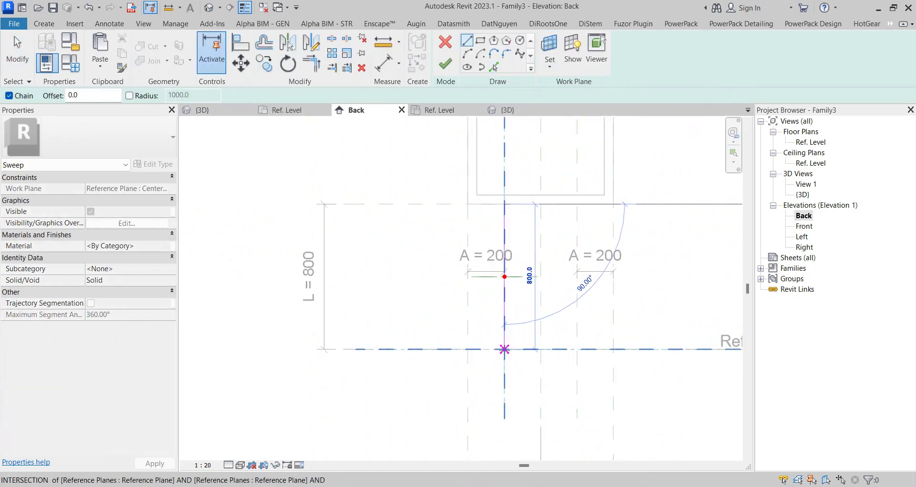
{"action": "scroll", "coordinate": [517, 309], "scroll_direction": "down", "scroll_amount": 1}
{"action": "key", "text": "a"}
{"action": "key", "text": "l"}
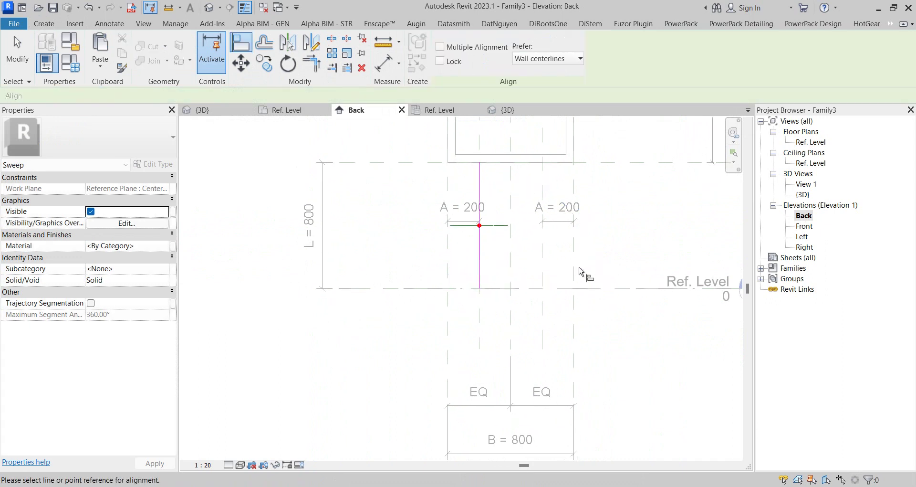
{"action": "left_click", "coordinate": [627, 289]}
{"action": "left_click", "coordinate": [484, 290]}
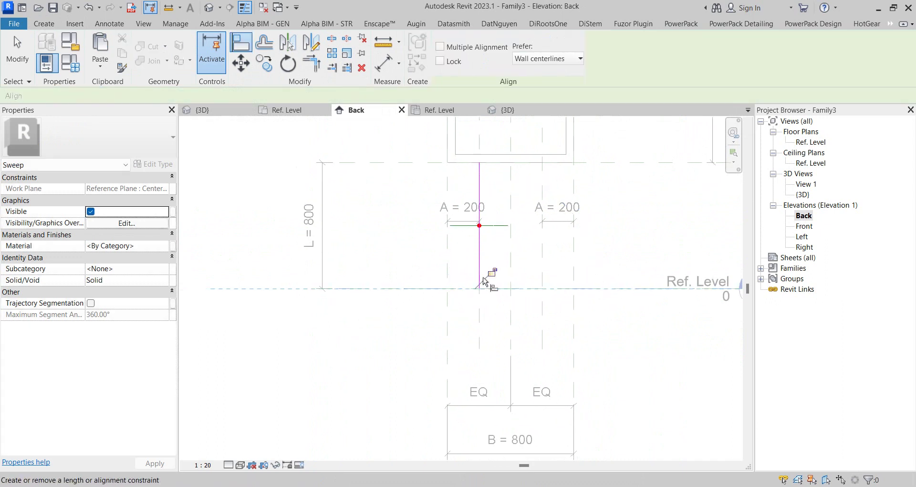
{"action": "left_click", "coordinate": [644, 163]}
{"action": "left_click", "coordinate": [480, 168]}
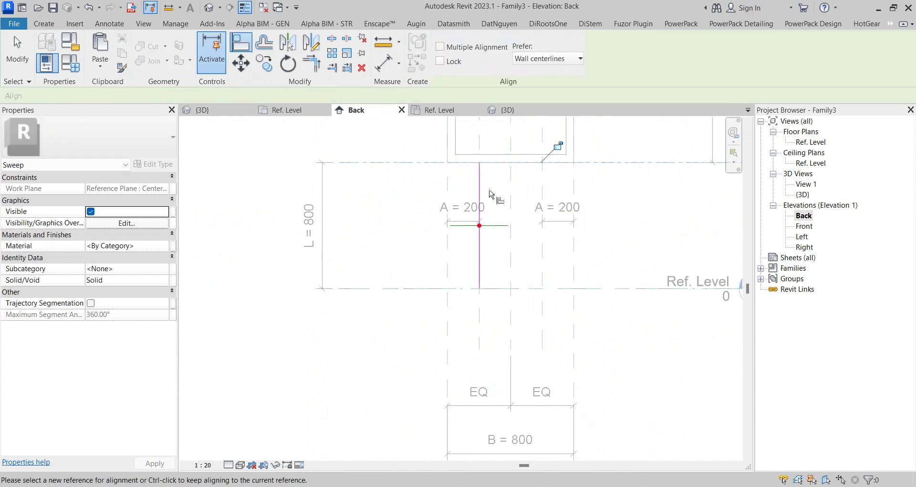
{"action": "right_click", "coordinate": [385, 140]}
{"action": "left_click", "coordinate": [416, 146]}
{"action": "left_click", "coordinate": [445, 63]}
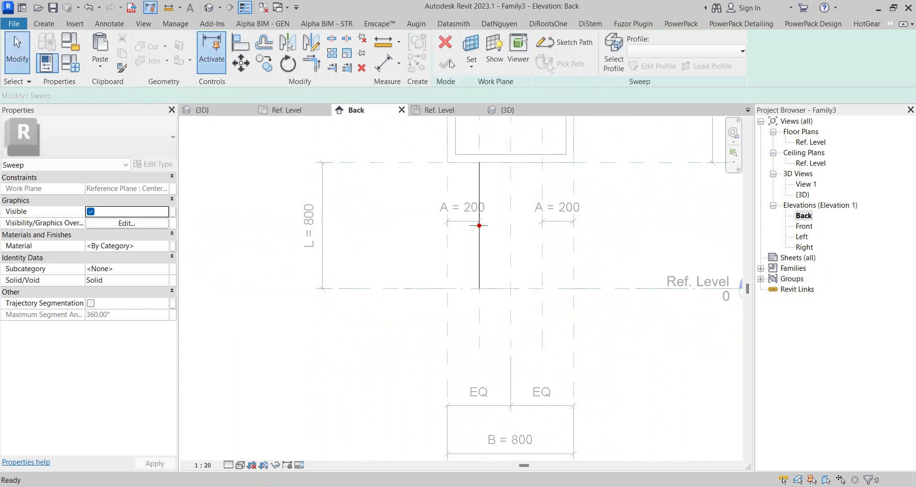
- Sketch the post profile in the Ref. Level plan with a picked edge and two vertical lines
{"action": "left_click", "coordinate": [634, 68]}
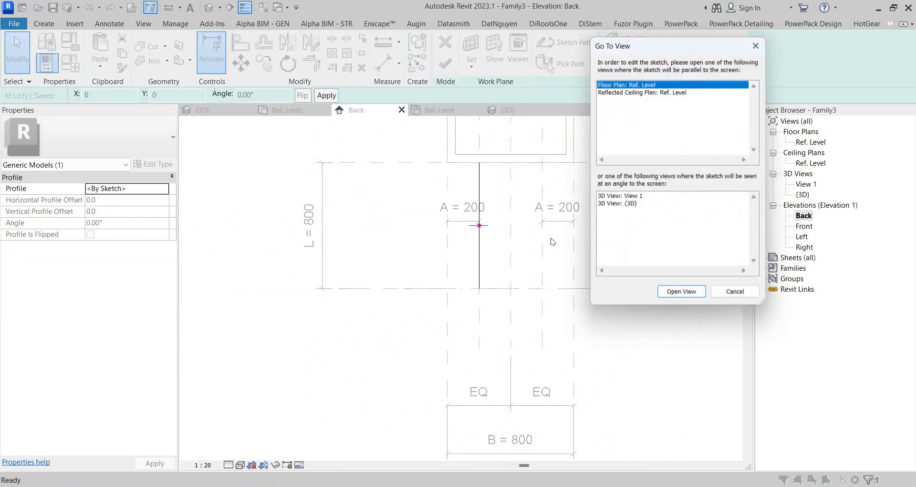
{"action": "left_click", "coordinate": [682, 294]}
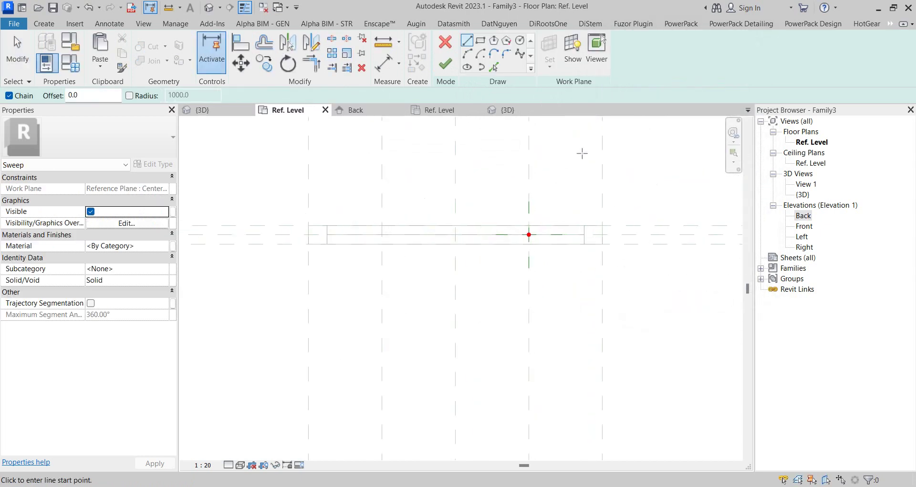
{"action": "left_click", "coordinate": [481, 41]}
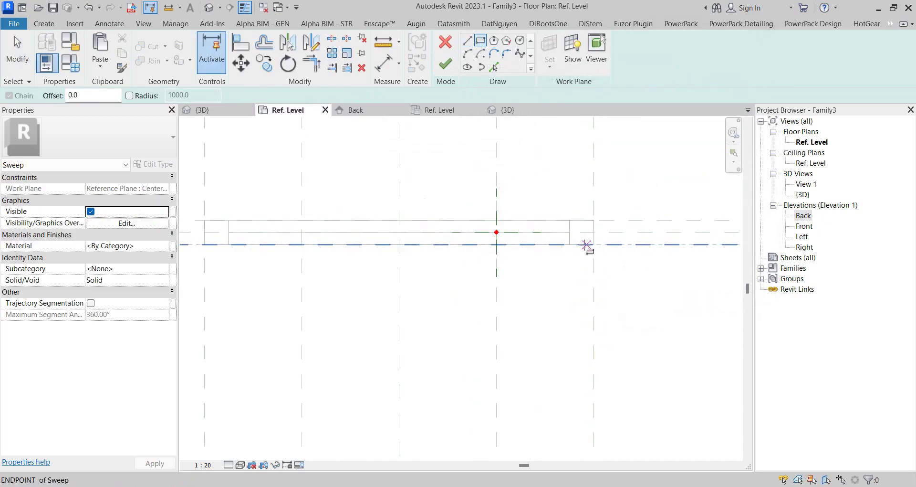
{"action": "scroll", "coordinate": [549, 234], "scroll_direction": "up", "scroll_amount": 3}
{"action": "left_click", "coordinate": [494, 67]}
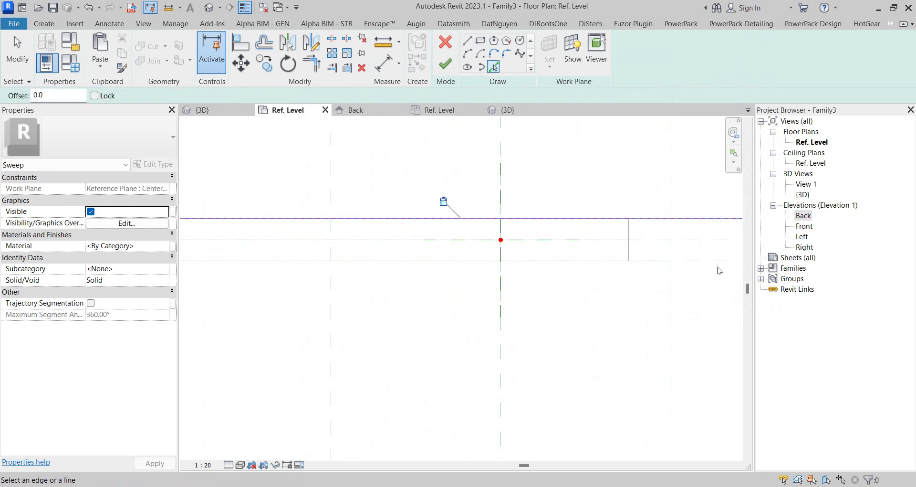
{"action": "left_click", "coordinate": [457, 258]}
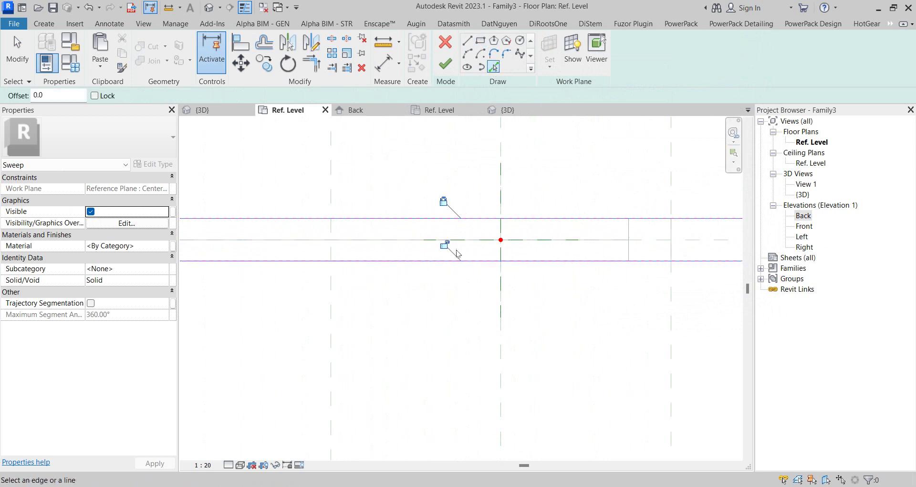
{"action": "left_click", "coordinate": [467, 42]}
{"action": "left_click", "coordinate": [466, 190]}
{"action": "left_click", "coordinate": [467, 326]}
{"action": "right_click", "coordinate": [528, 137]}
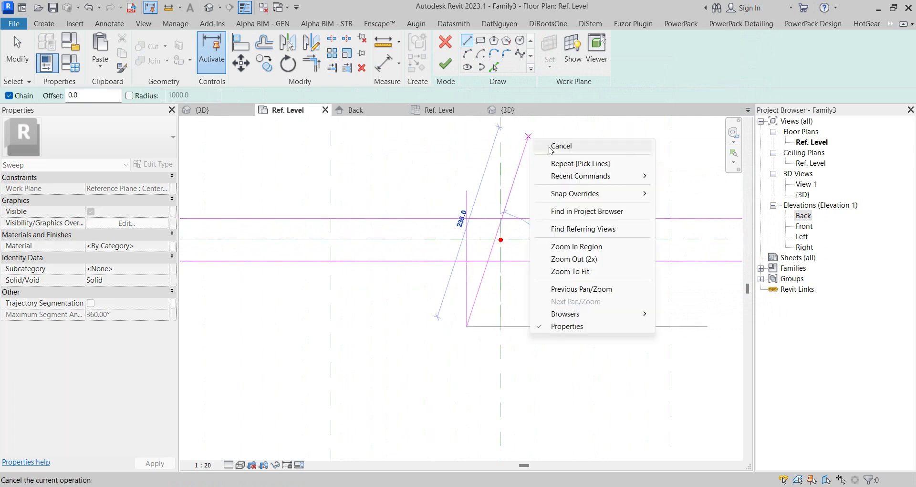
{"action": "left_click", "coordinate": [550, 146]}
{"action": "left_click", "coordinate": [535, 175]}
{"action": "left_click", "coordinate": [535, 306]}
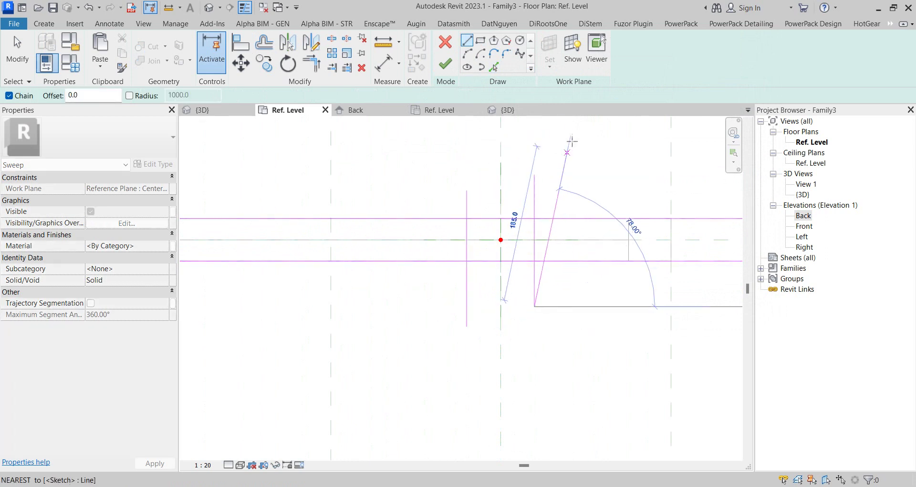
{"action": "right_click", "coordinate": [588, 142]}
{"action": "left_click", "coordinate": [601, 152]}
{"action": "right_click", "coordinate": [586, 139]}
{"action": "left_click", "coordinate": [600, 148]}
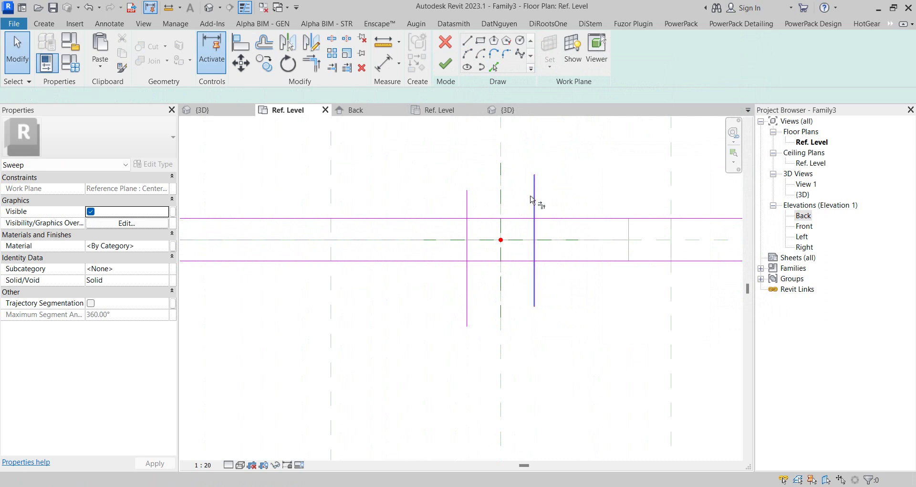
- Trim the profile lines into corners with TR to close the rectangle
{"action": "key", "text": "t"}
{"action": "key", "text": "r"}
{"action": "left_click", "coordinate": [528, 219]}
{"action": "left_click", "coordinate": [534, 240]}
{"action": "left_click", "coordinate": [528, 261]}
{"action": "left_click", "coordinate": [535, 248]}
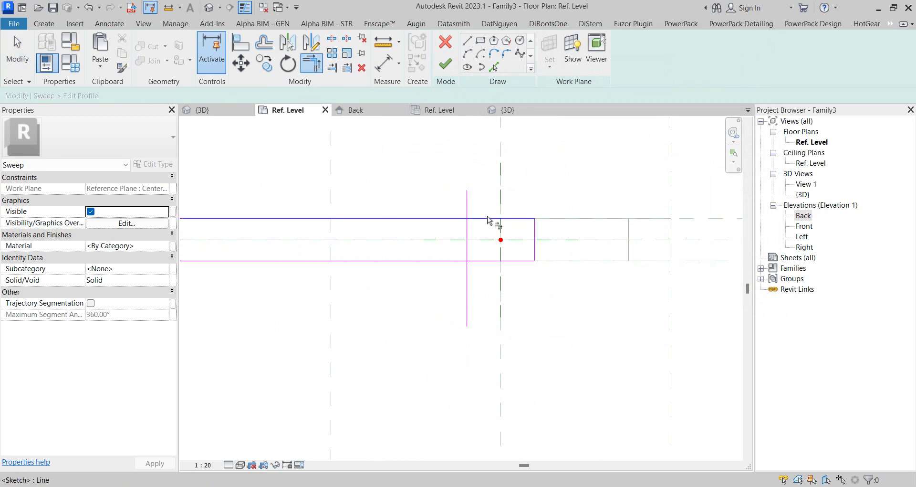
{"action": "left_click", "coordinate": [487, 219]}
{"action": "left_click", "coordinate": [471, 240]}
{"action": "left_click", "coordinate": [469, 259]}
{"action": "scroll", "coordinate": [481, 225], "scroll_direction": "down", "scroll_amount": 1}
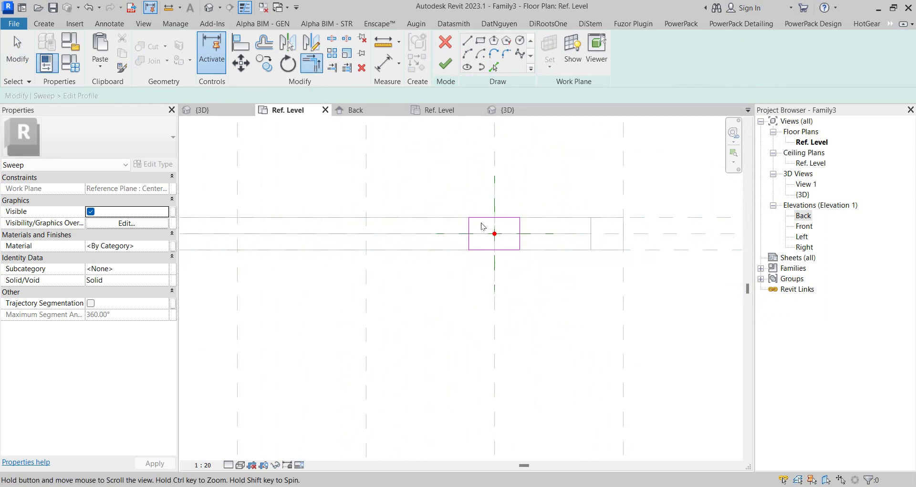
- Add an aligned dimension across the profile sides and set it to EQ
{"action": "key", "text": "d"}
{"action": "key", "text": "i"}
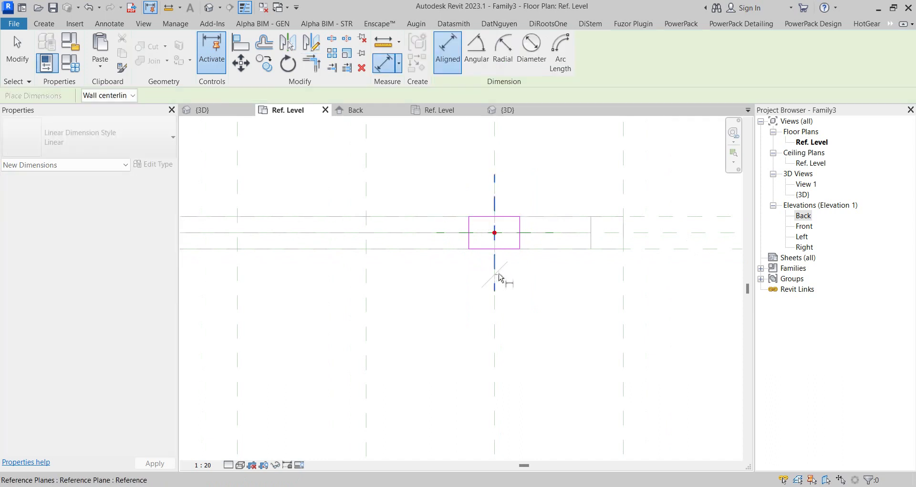
{"action": "left_click", "coordinate": [496, 266]}
{"action": "key", "text": "Escape"}
{"action": "key", "text": "d"}
{"action": "key", "text": "i"}
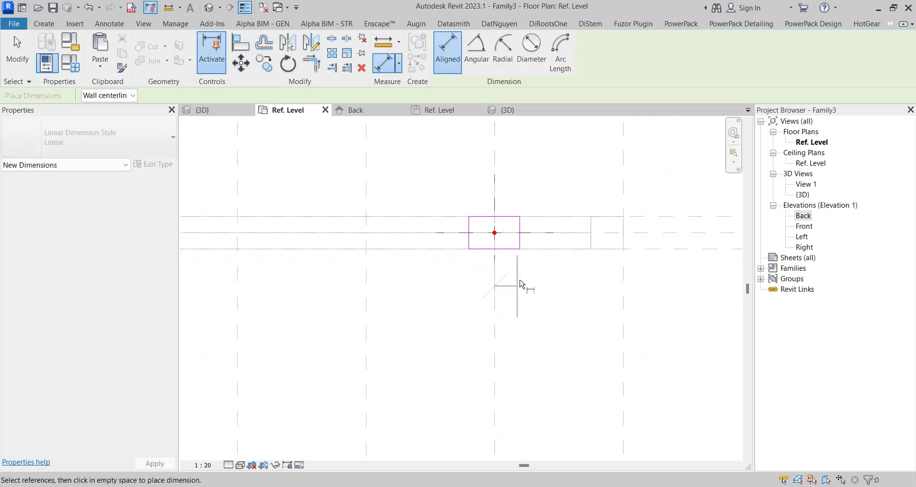
{"action": "left_click", "coordinate": [495, 236]}
{"action": "left_click", "coordinate": [479, 235]}
{"action": "scroll", "coordinate": [479, 235], "scroll_direction": "down", "scroll_amount": 1}
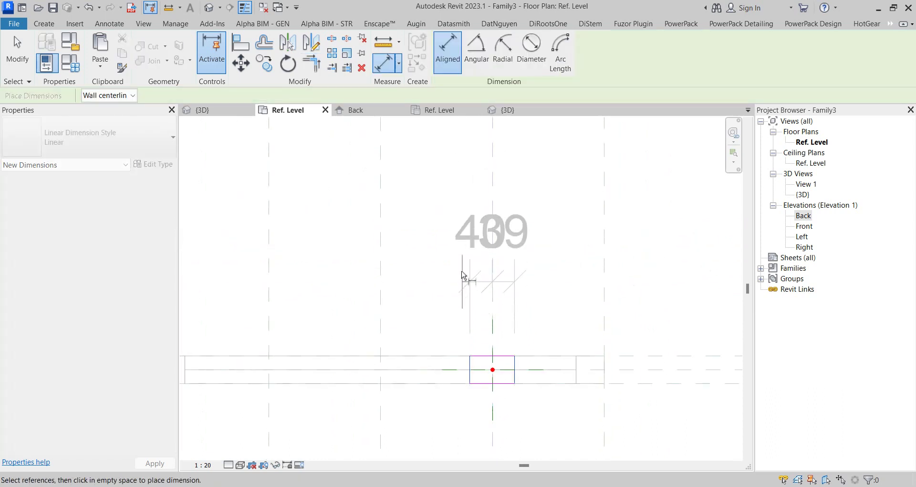
{"action": "left_click", "coordinate": [505, 260]}
{"action": "left_click", "coordinate": [497, 201]}
{"action": "scroll", "coordinate": [501, 321], "scroll_direction": "up", "scroll_amount": 1}
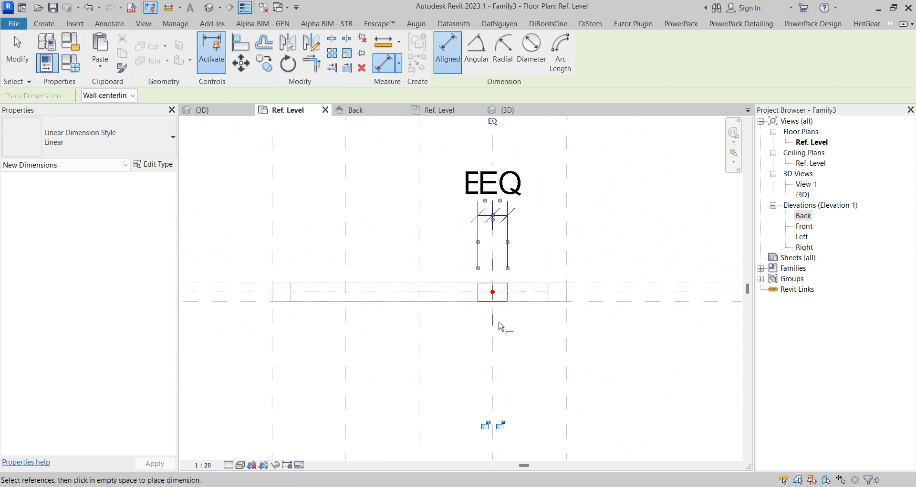
{"action": "scroll", "coordinate": [501, 321], "scroll_direction": "up", "scroll_amount": 2}
- Dimension the 80 profile width and label it with parameter T
{"action": "left_click", "coordinate": [519, 290]}
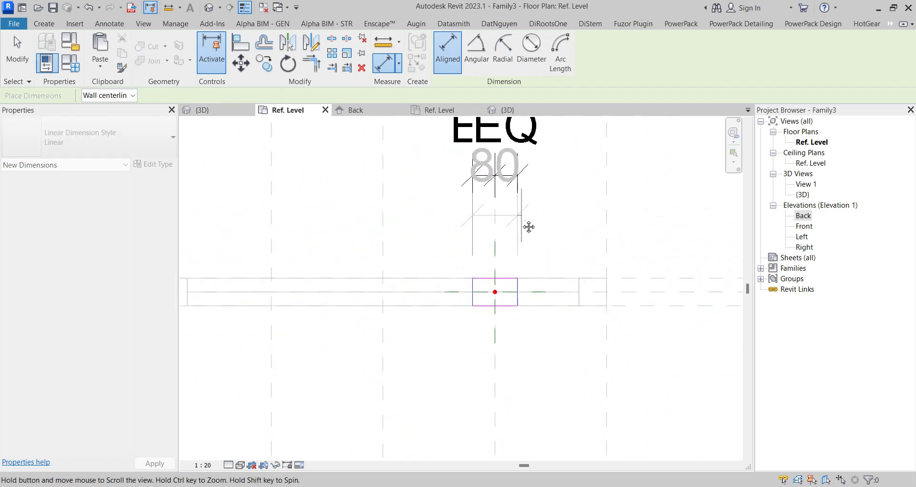
{"action": "middle_click_drag", "start_coordinate": [527, 224], "coordinate": [543, 262]}
{"action": "left_click", "coordinate": [542, 262]}
{"action": "key", "text": "Escape"}
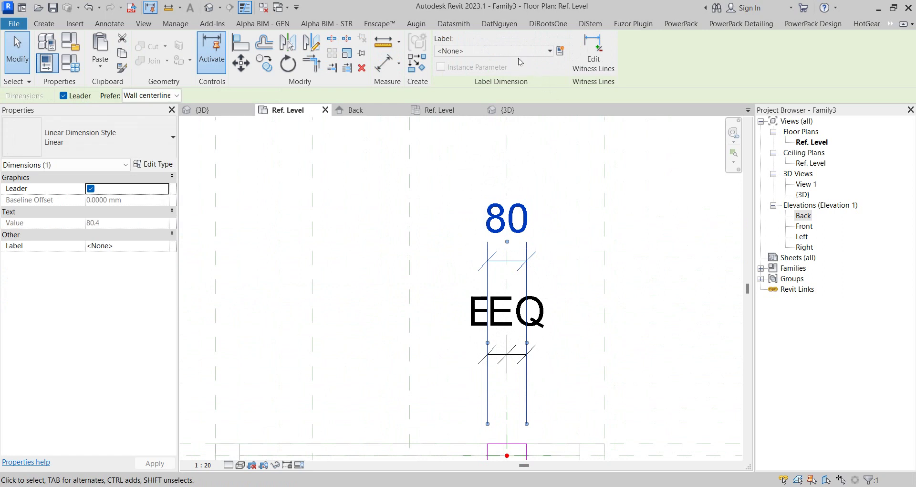
{"action": "left_click", "coordinate": [549, 51]}
{"action": "left_click", "coordinate": [456, 164]}
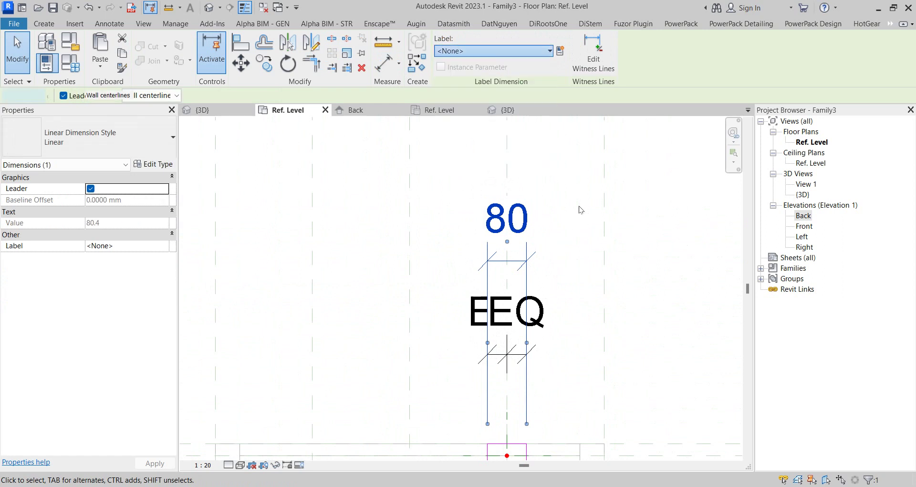
{"action": "key", "text": "Escape"}
{"action": "scroll", "coordinate": [534, 132], "scroll_direction": "down", "scroll_amount": 3}
- Finish the post profile and sweep, and check the post under the board in 3D
{"action": "left_click", "coordinate": [447, 68]}
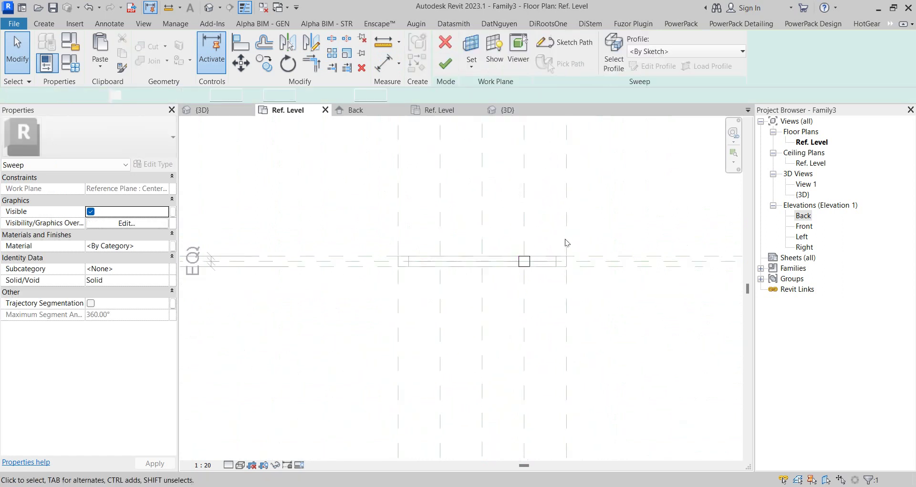
{"action": "left_click", "coordinate": [446, 65]}
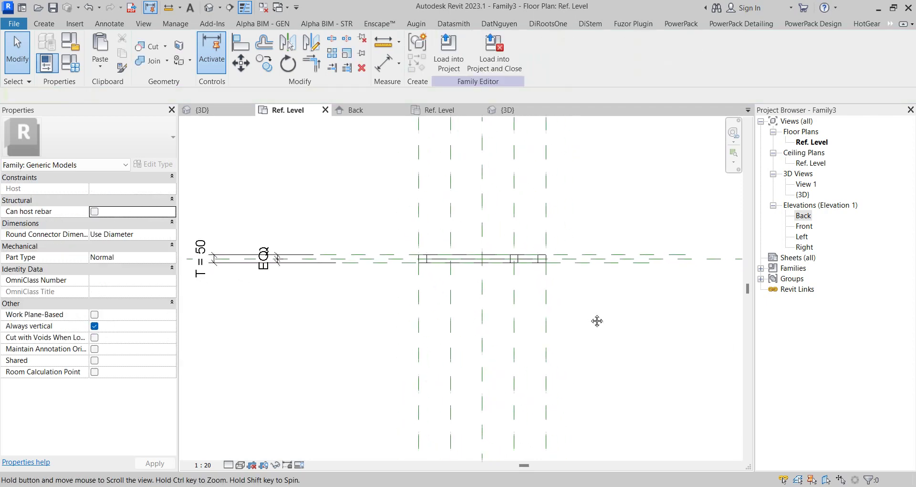
{"action": "middle_click_drag", "start_coordinate": [615, 348], "coordinate": [585, 315]}
{"action": "left_click", "coordinate": [508, 110]}
{"action": "middle_click_drag", "start_coordinate": [526, 248], "coordinate": [597, 260], "text": "shift"}
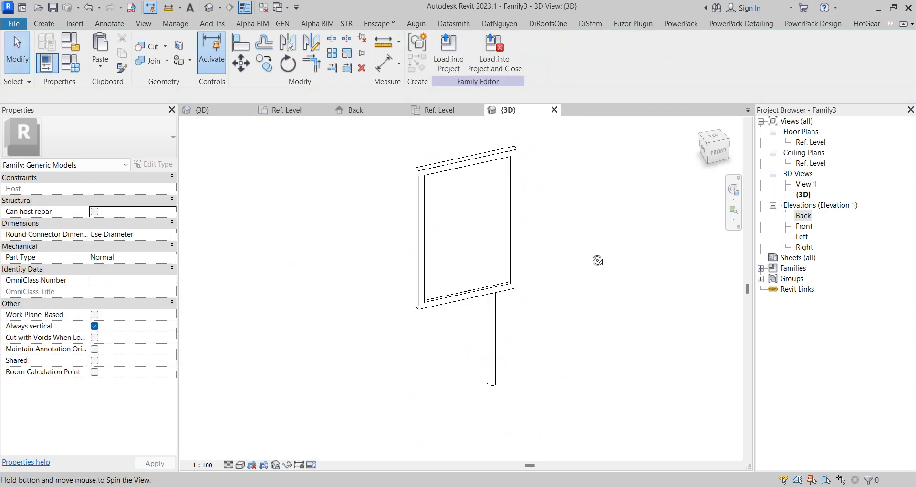
- Open the Back elevation and select the post sweep to copy it
{"action": "double_click", "coordinate": [804, 216]}
{"action": "scroll", "coordinate": [525, 268], "scroll_direction": "up", "scroll_amount": 1}
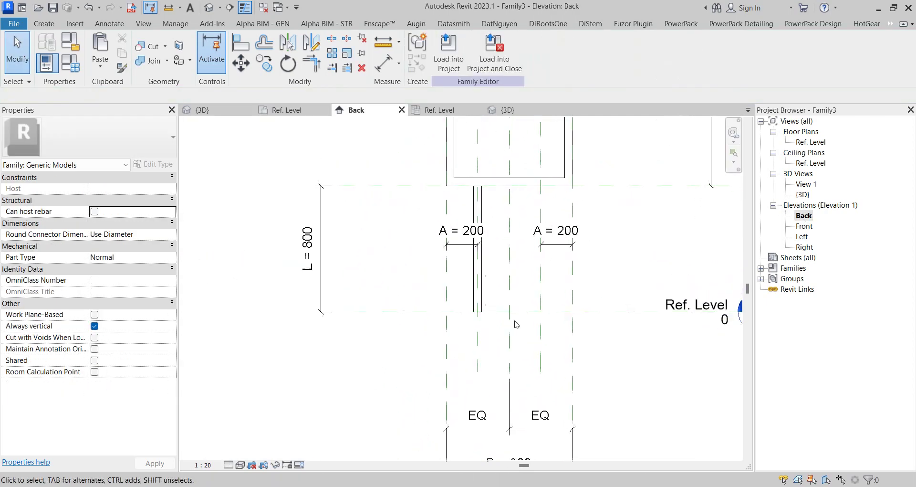
{"action": "scroll", "coordinate": [525, 272], "scroll_direction": "up", "scroll_amount": 1}
{"action": "left_click", "coordinate": [476, 281]}
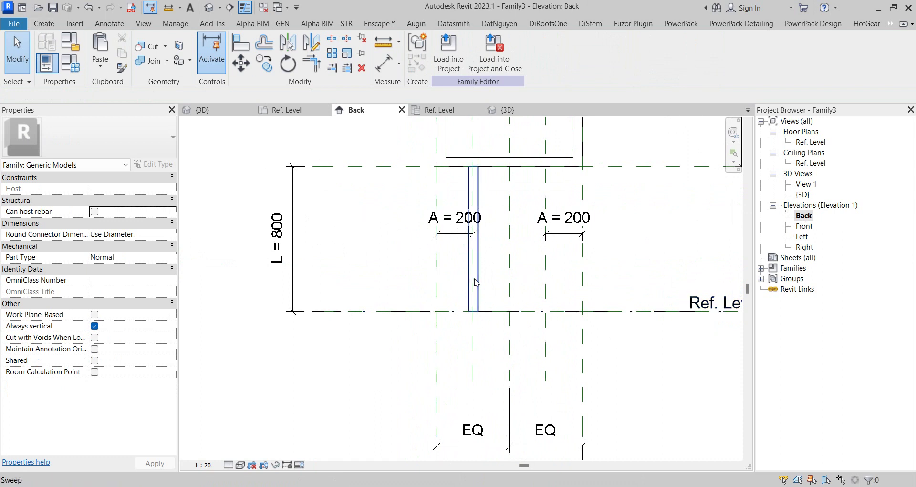
{"action": "left_click", "coordinate": [264, 62]}
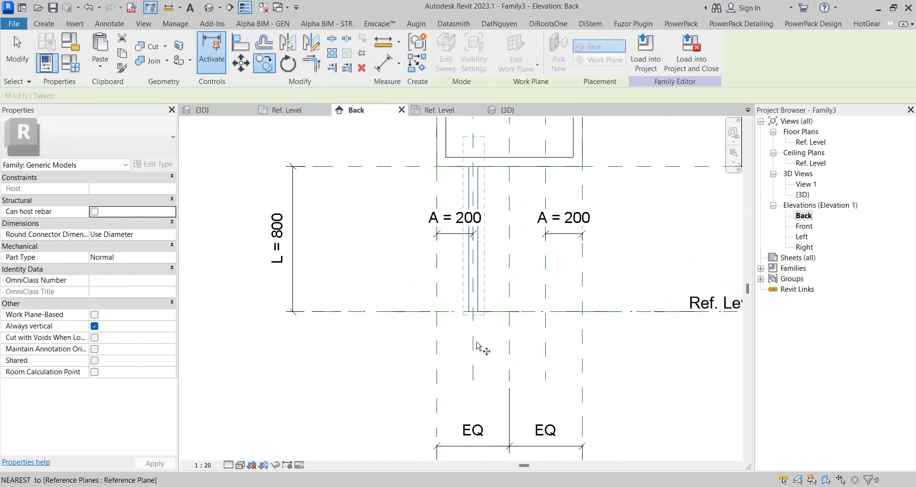
{"action": "scroll", "coordinate": [474, 329], "scroll_direction": "up", "scroll_amount": 1}
- Copy the post sweep 400 to the right and edit the copy's path
{"action": "left_click", "coordinate": [474, 328]}
{"action": "left_click", "coordinate": [571, 327]}
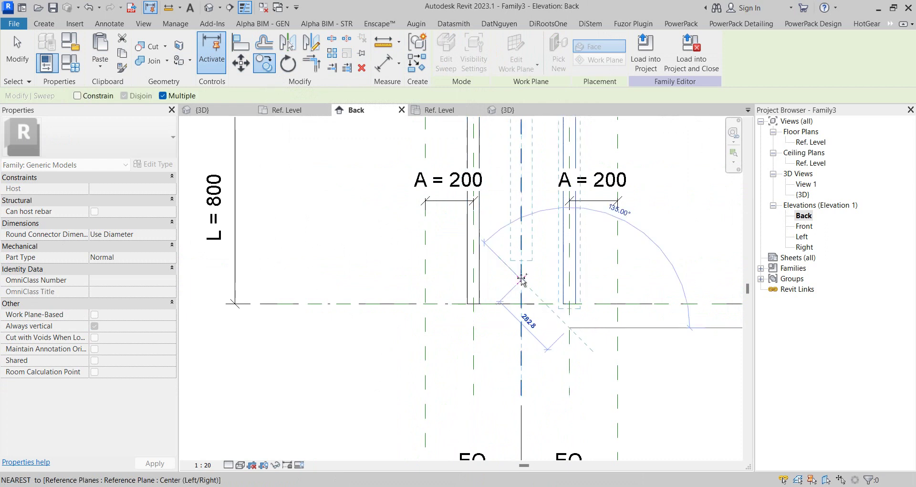
{"action": "key", "text": "Escape"}
{"action": "left_click", "coordinate": [446, 55]}
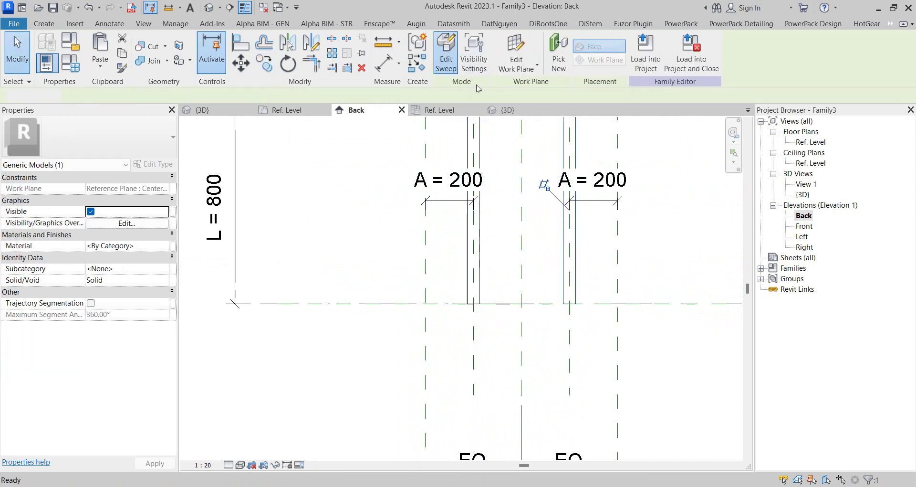
{"action": "left_click", "coordinate": [568, 42]}
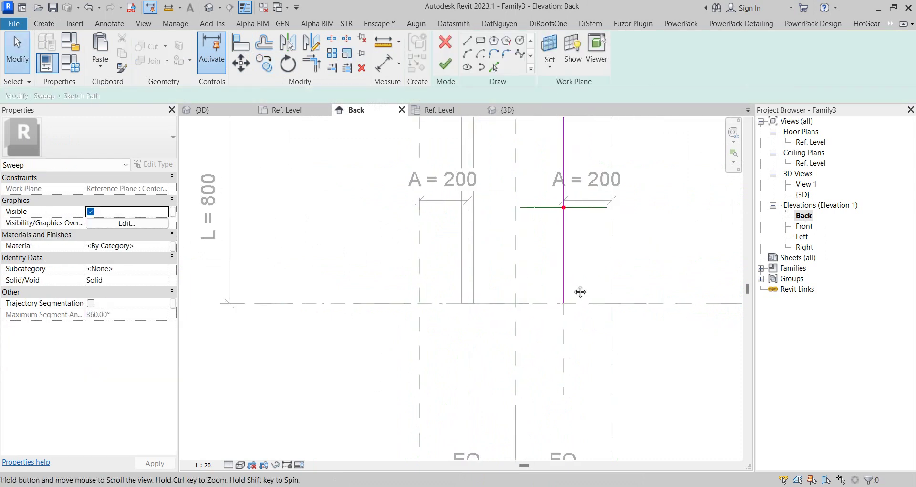
{"action": "scroll", "coordinate": [581, 291], "scroll_direction": "down", "scroll_amount": 2}
- Align and lock the copied path to the vertical plane, Ref. Level and the top plane
{"action": "key", "text": "a"}
{"action": "key", "text": "l"}
{"action": "left_click", "coordinate": [530, 334]}
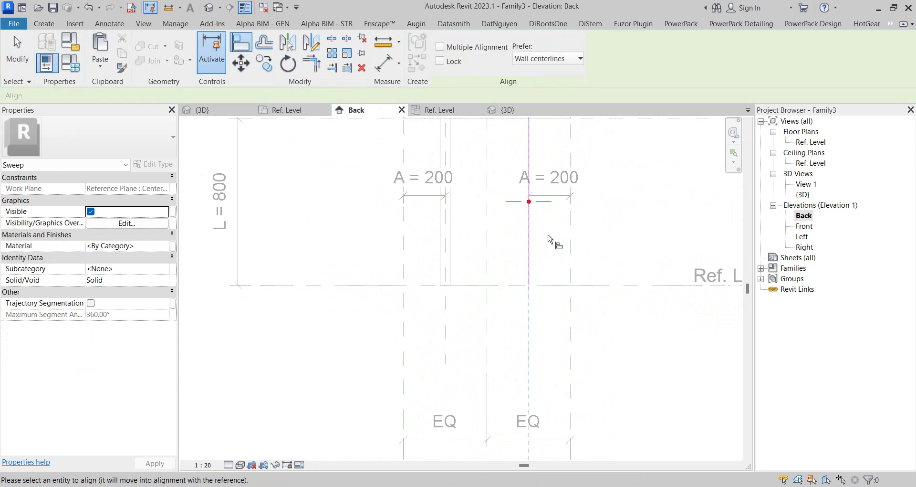
{"action": "left_click", "coordinate": [528, 229]}
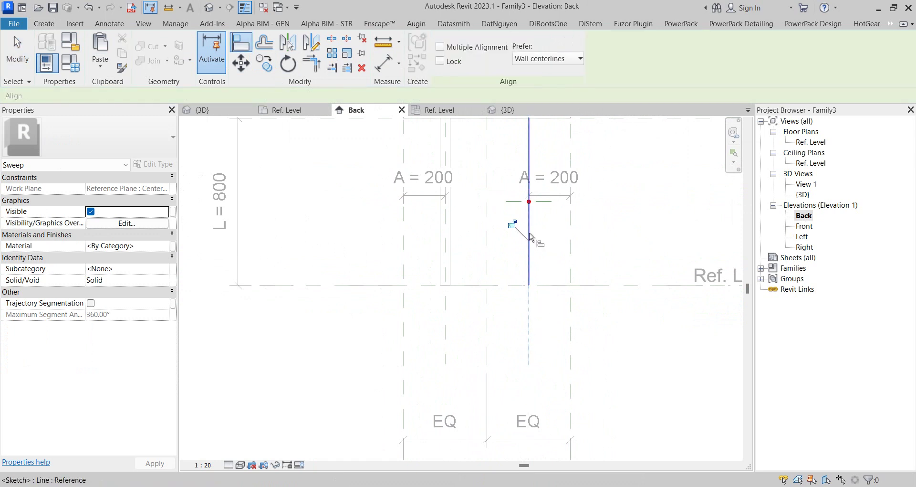
{"action": "left_click", "coordinate": [650, 286]}
{"action": "middle_click_drag", "start_coordinate": [582, 117], "coordinate": [549, 270]}
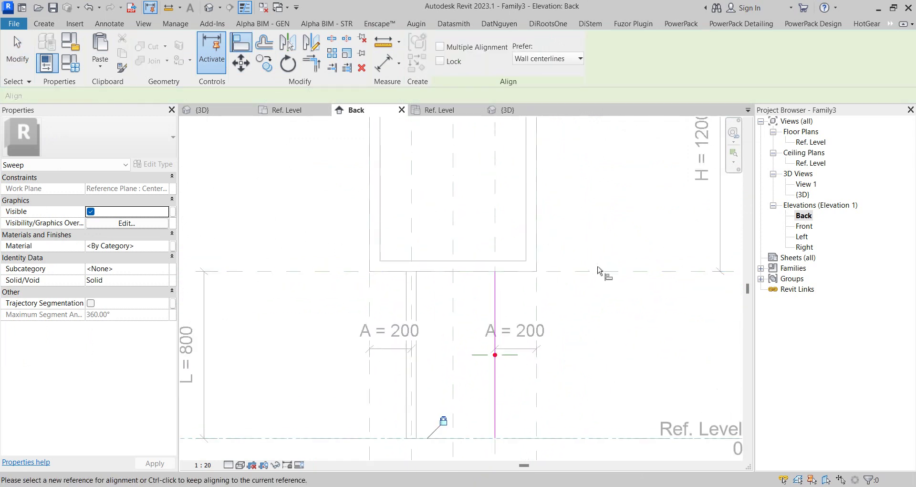
{"action": "left_click", "coordinate": [602, 270]}
{"action": "left_click", "coordinate": [496, 273]}
{"action": "right_click", "coordinate": [581, 203]}
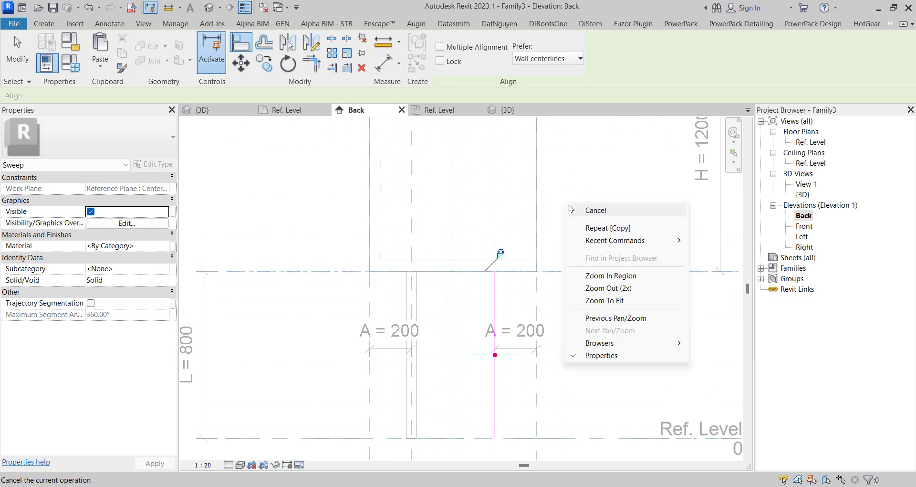
{"action": "left_click", "coordinate": [608, 205]}
{"action": "left_click", "coordinate": [448, 71]}
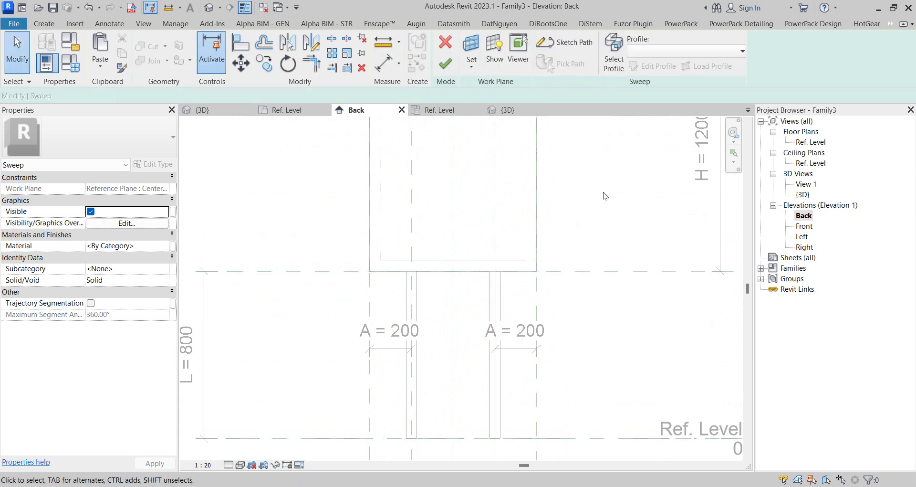
- Finish the sweep edit and view the two-post sign in 3D
{"action": "scroll", "coordinate": [598, 200], "scroll_direction": "down", "scroll_amount": 1}
{"action": "scroll", "coordinate": [598, 200], "scroll_direction": "down", "scroll_amount": 1}
{"action": "left_click", "coordinate": [447, 65]}
{"action": "left_click", "coordinate": [600, 179]}
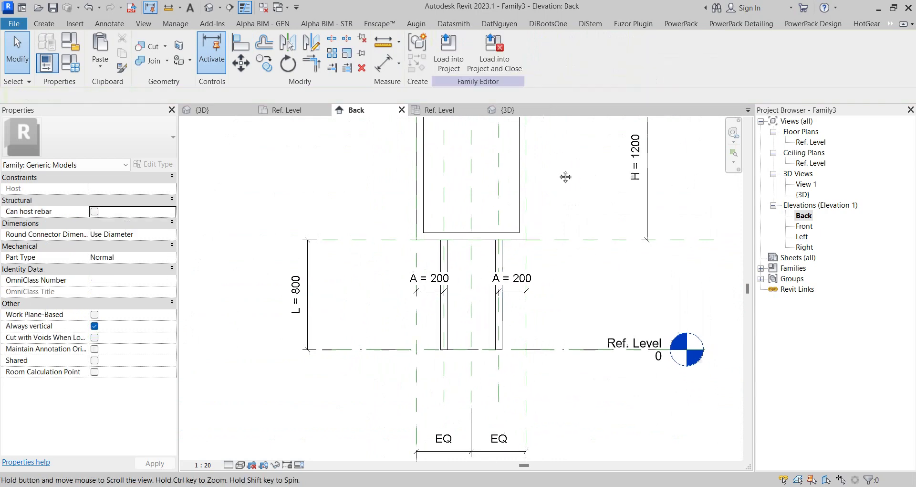
{"action": "key", "text": "3"}
{"action": "key", "text": "d"}
{"action": "middle_click_drag", "start_coordinate": [548, 178], "coordinate": [556, 220], "text": "shift"}
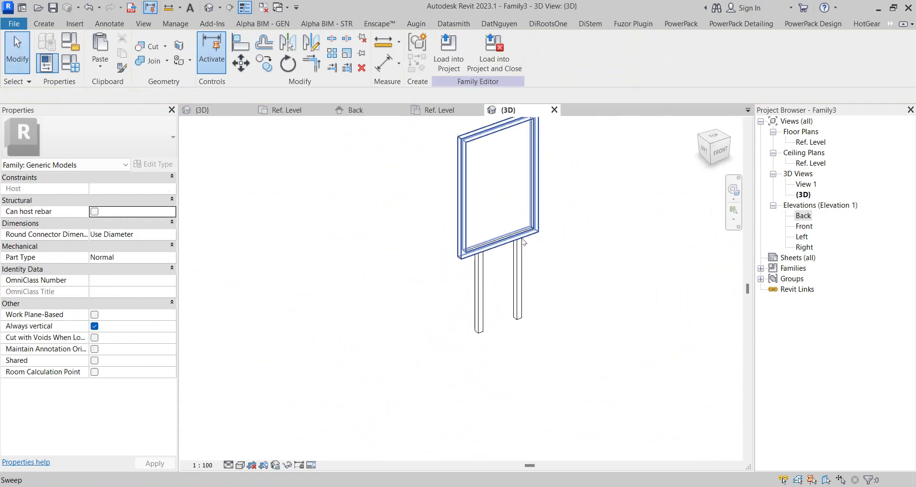
- Change the sign family's Family Types values to H = 1500 and B = 900, then apply and close
{"action": "left_click", "coordinate": [77, 67]}
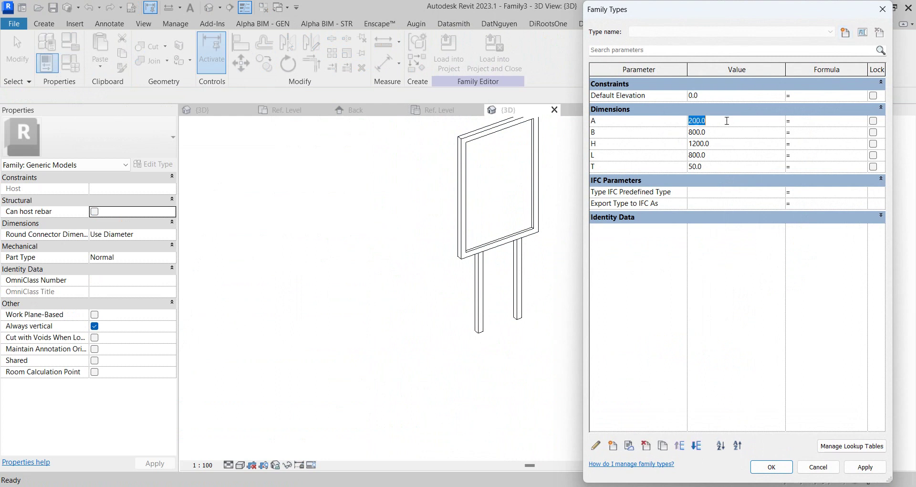
{"action": "type", "text": "50"}
{"action": "left_click", "coordinate": [853, 464]}
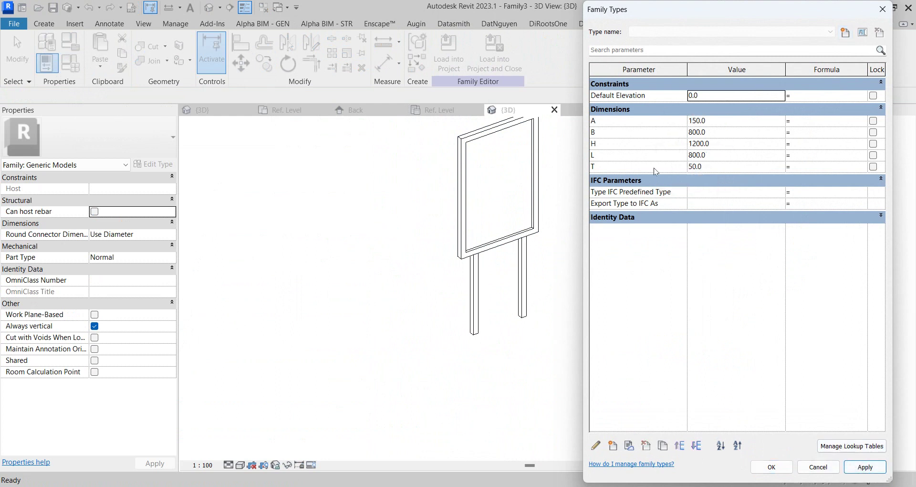
{"action": "left_click", "coordinate": [730, 135]}
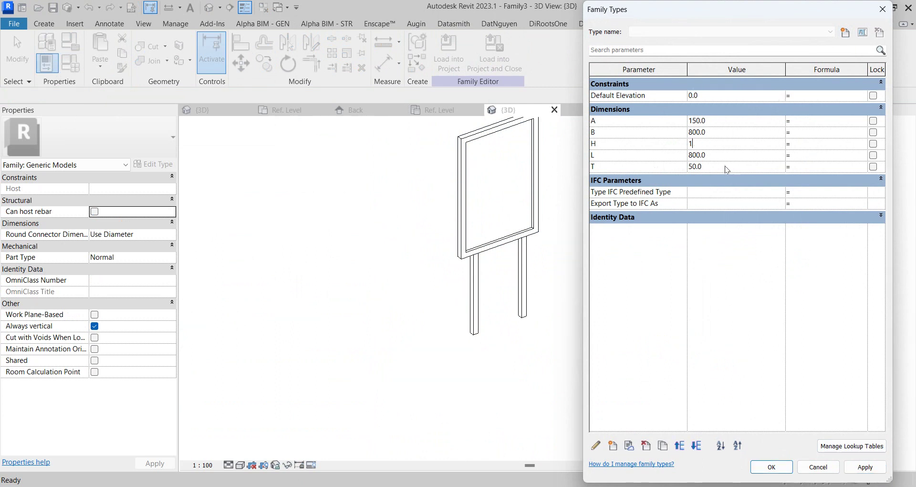
{"action": "type", "text": "500"}
{"action": "left_click", "coordinate": [847, 468]}
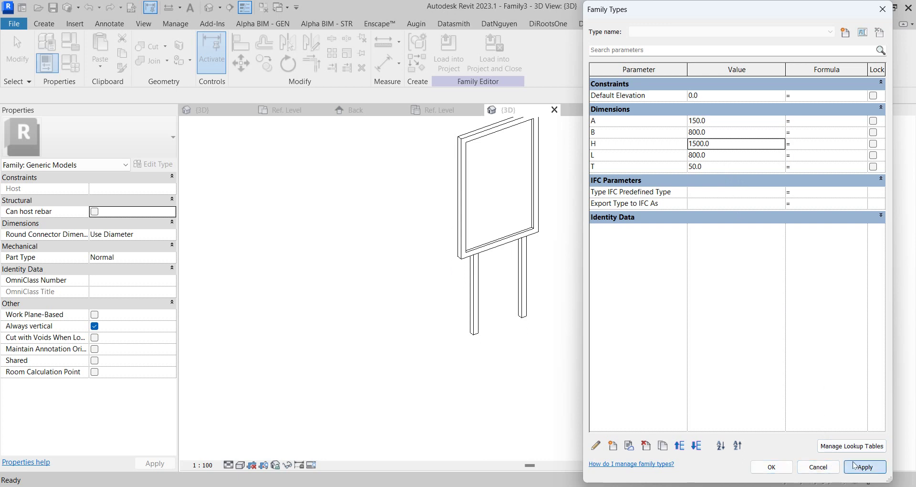
{"action": "left_click", "coordinate": [724, 156]}
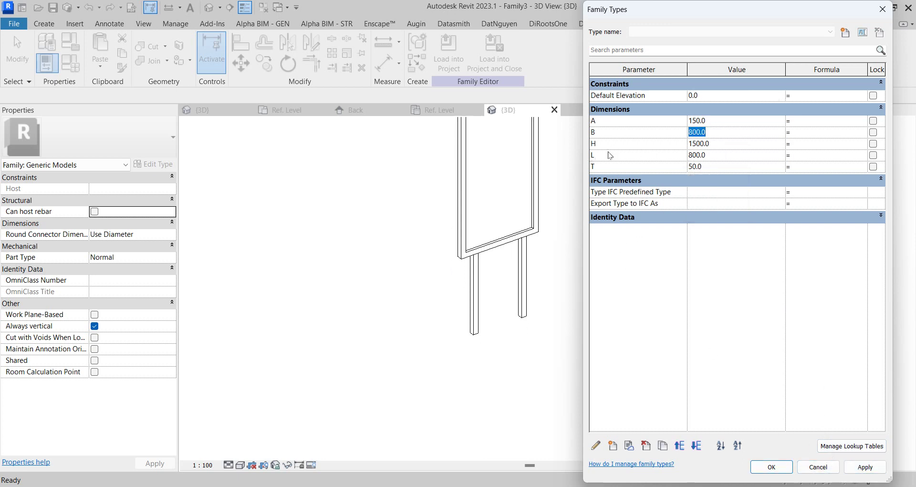
{"action": "left_click", "coordinate": [736, 132]}
{"action": "type", "text": "900"}
{"action": "left_click", "coordinate": [865, 467]}
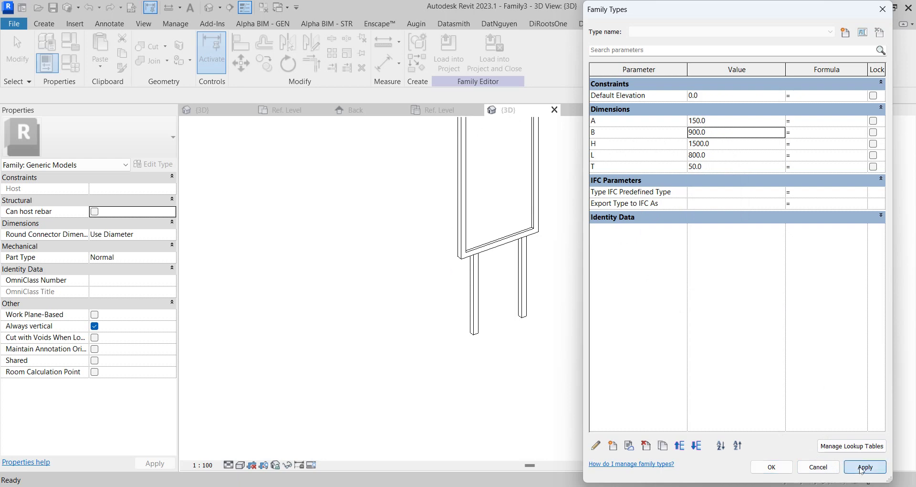
{"action": "left_click", "coordinate": [771, 467]}
- Link the legs' and frame's material to a new STEEL TUBE family parameter
{"action": "left_click_drag", "start_coordinate": [536, 329], "coordinate": [502, 304]}
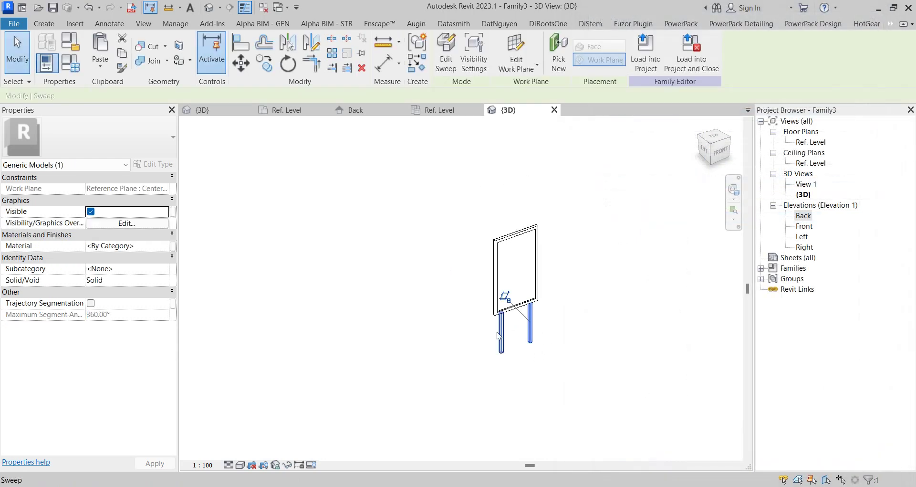
{"action": "scroll", "coordinate": [509, 304], "scroll_direction": "up", "scroll_amount": 3}
{"action": "left_click", "coordinate": [575, 270], "text": "ctrl"}
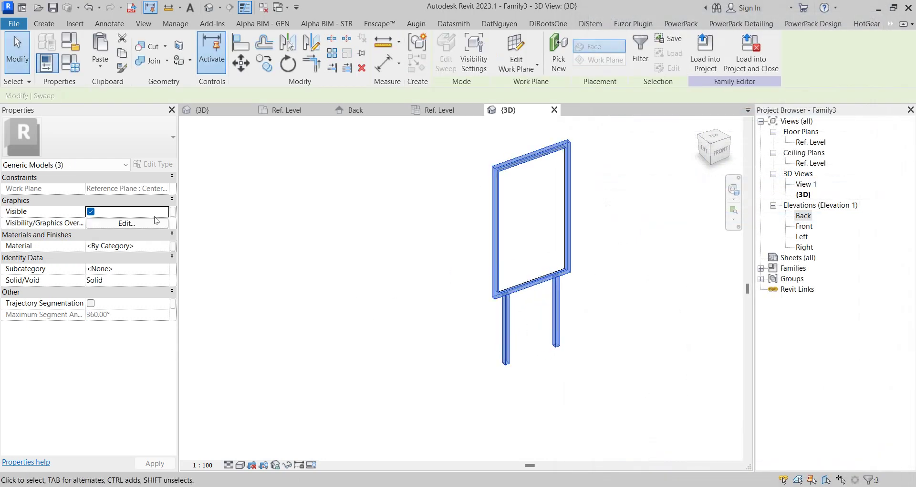
{"action": "left_click", "coordinate": [172, 246]}
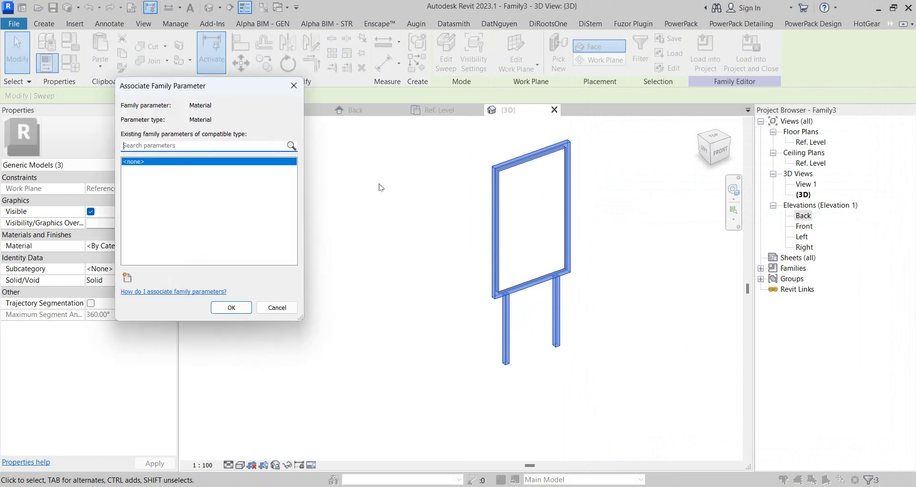
{"action": "left_click", "coordinate": [127, 278]}
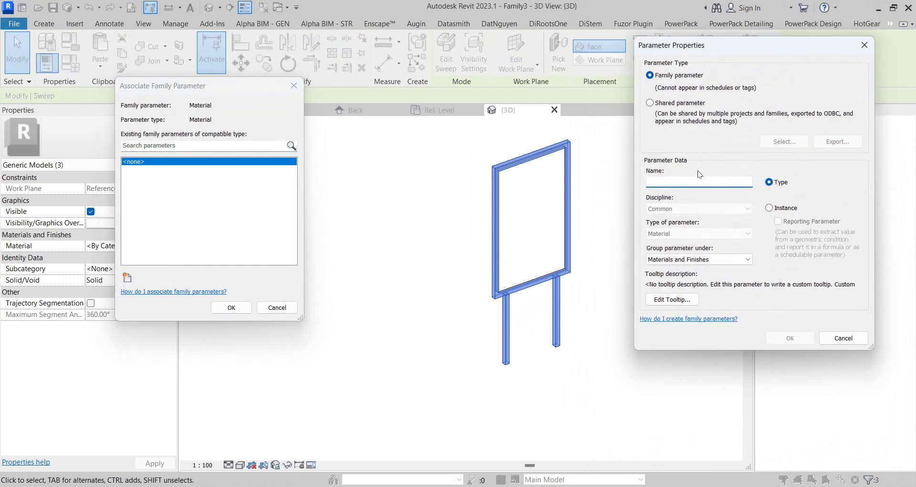
{"action": "type", "text": "sT"}
{"action": "key", "text": "BackSpace"}
{"action": "key", "text": "BackSpace"}
{"action": "key", "text": "BackSpace"}
{"action": "type", "text": "STEE"}
{"action": "type", "text": "L T"}
{"action": "left_click", "coordinate": [793, 339]}
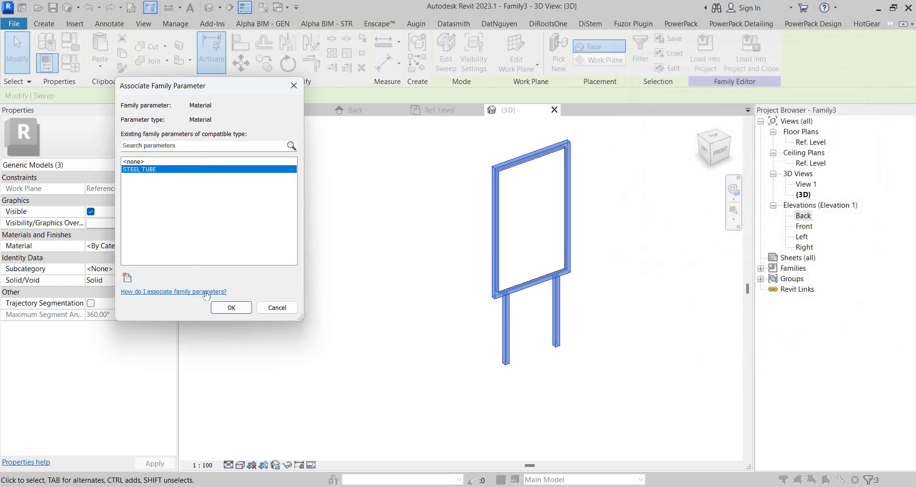
{"action": "left_click", "coordinate": [231, 307]}
{"action": "key", "text": "Escape"}
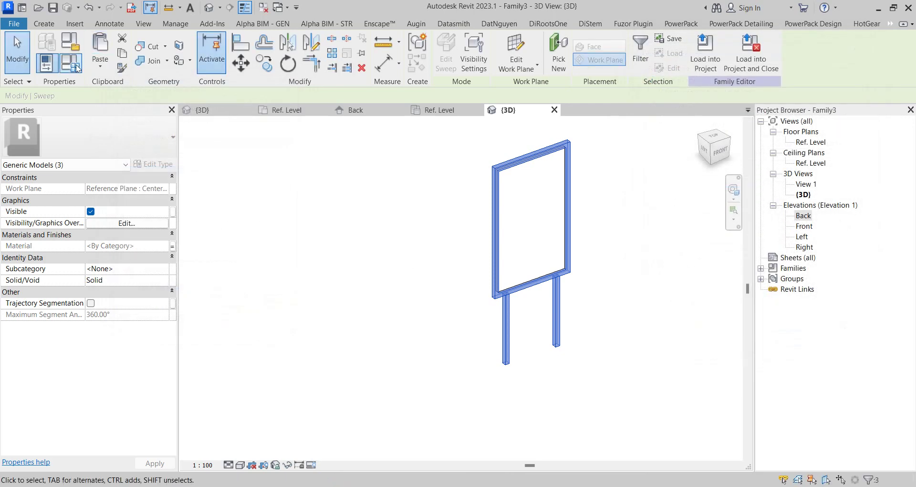
- Link the inner panel's material to a new PLATE family parameter
{"action": "left_click", "coordinate": [530, 208]}
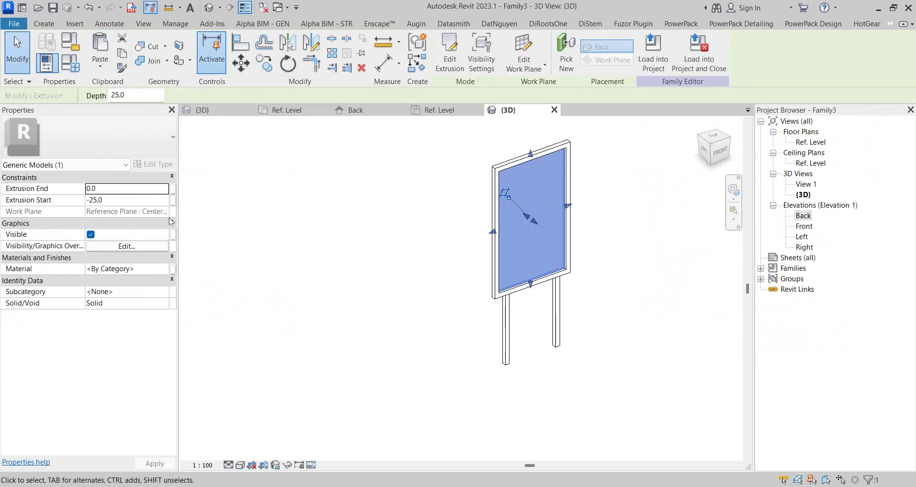
{"action": "left_click", "coordinate": [172, 274]}
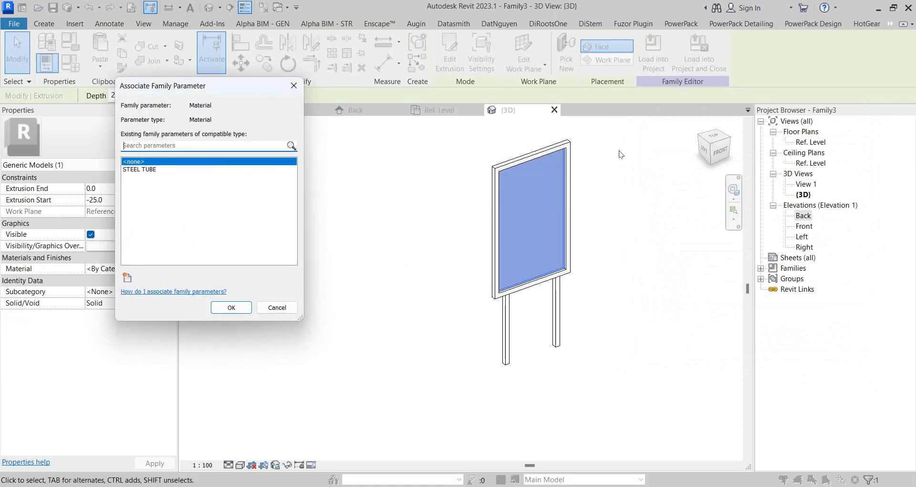
{"action": "left_click", "coordinate": [127, 277]}
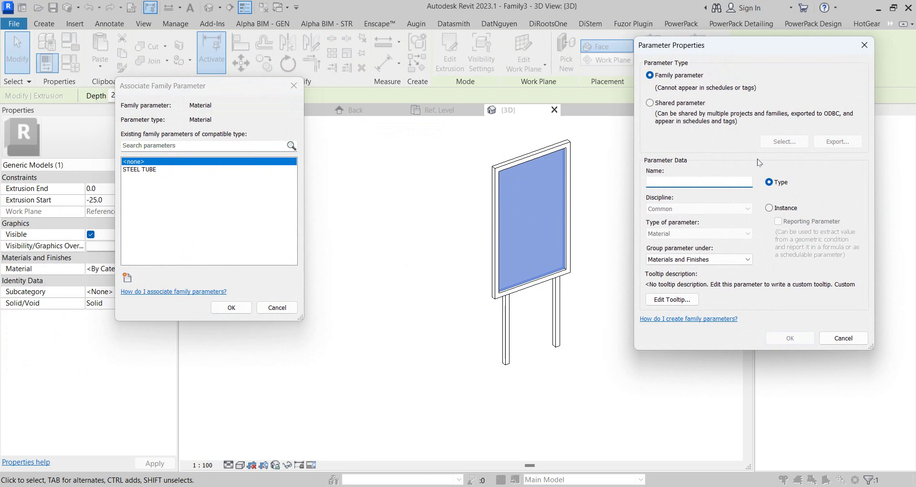
{"action": "type", "text": "pLAT"}
{"action": "key", "text": "BackSpace"}
{"action": "key", "text": "BackSpace"}
{"action": "key", "text": "BackSpace"}
{"action": "type", "text": "PLA"}
{"action": "left_click", "coordinate": [788, 338]}
{"action": "left_click", "coordinate": [228, 310]}
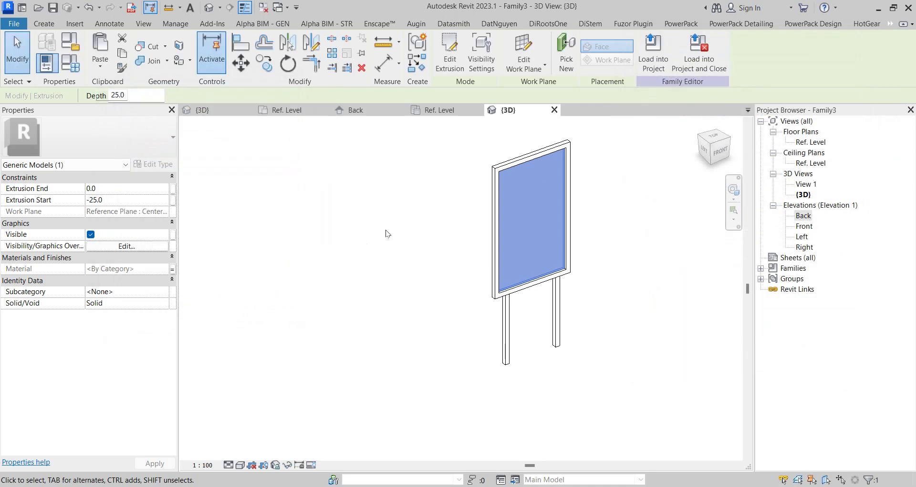
{"action": "right_click", "coordinate": [385, 193]}
{"action": "left_click", "coordinate": [386, 195]}
- Close the extra Ref. Level and Back views and save the family to the Desktop as SAFTY
{"action": "left_click", "coordinate": [263, 7]}
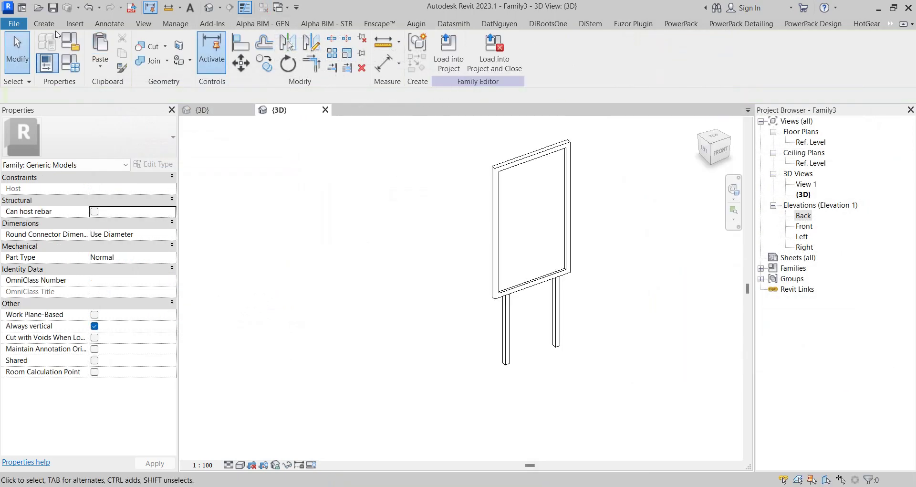
{"action": "left_click", "coordinate": [54, 14]}
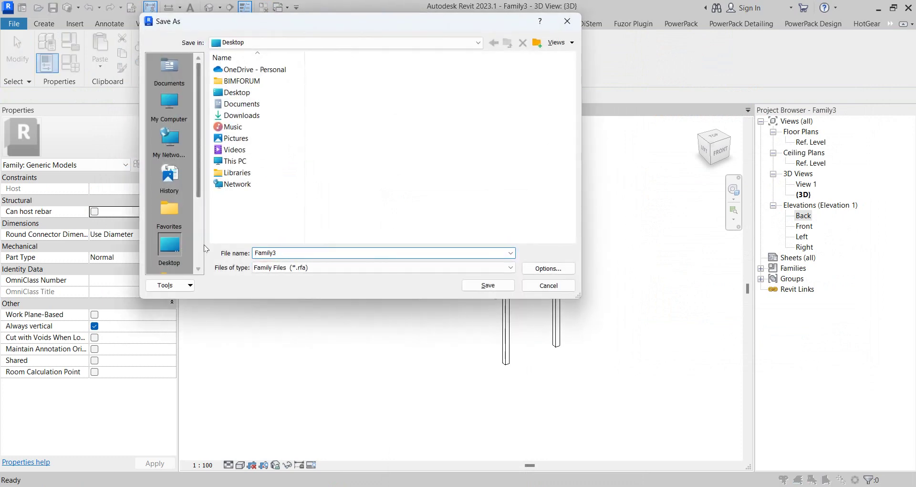
{"action": "double_click", "coordinate": [301, 251]}
{"action": "type", "text": "sAFTY"}
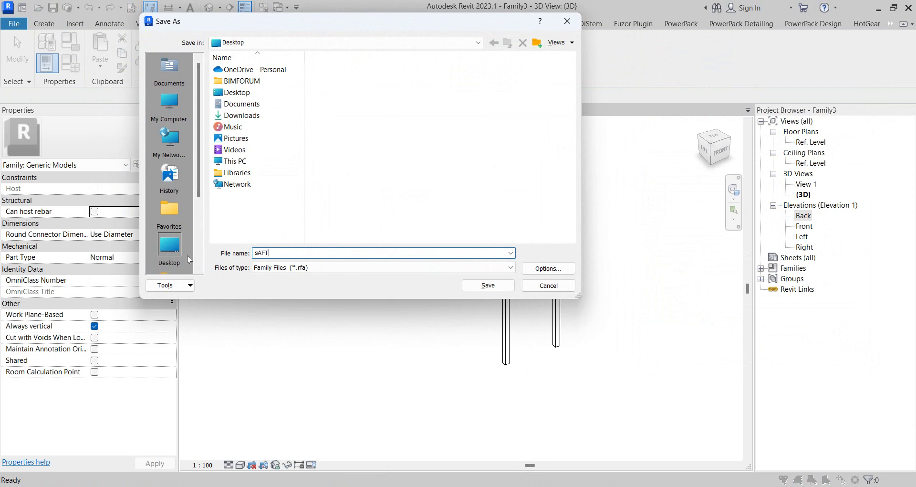
{"action": "key", "text": "BackSpace"}
{"action": "key", "text": "BackSpace"}
{"action": "key", "text": "BackSpace"}
{"action": "type", "text": "SAFTY"}
{"action": "left_click", "coordinate": [548, 268]}
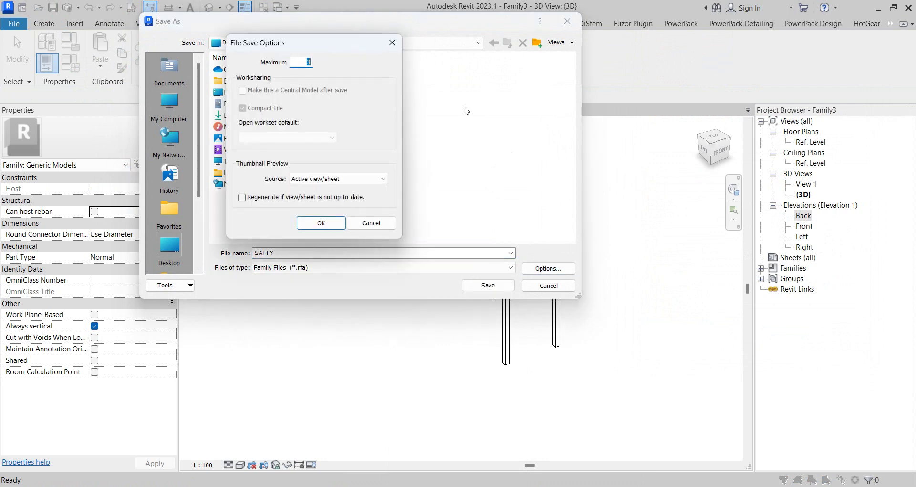
{"action": "left_click", "coordinate": [324, 220]}
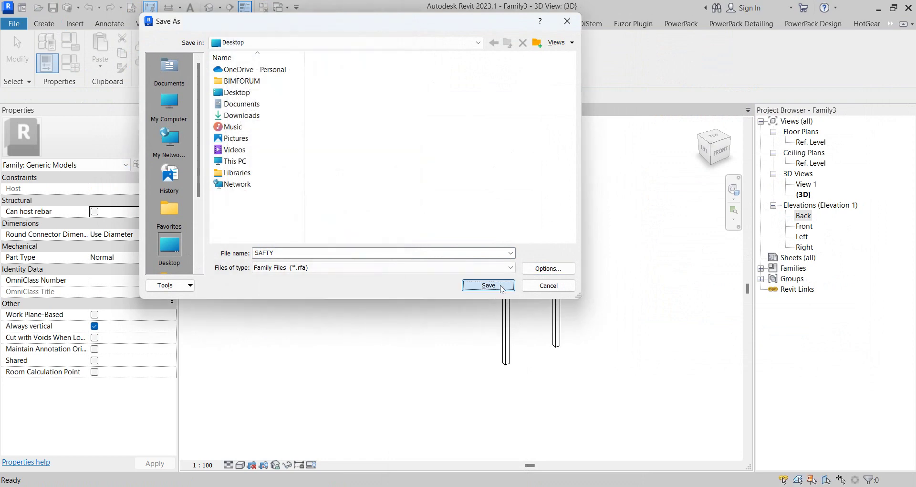
{"action": "left_click", "coordinate": [506, 285]}
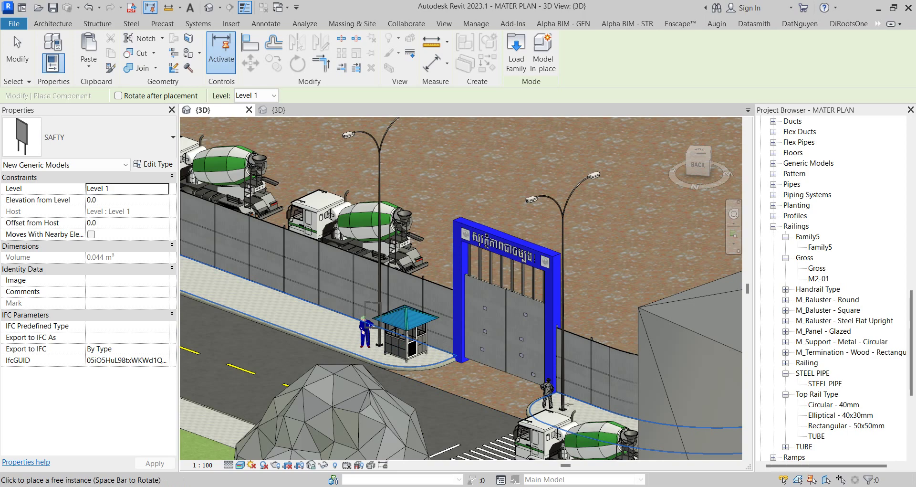
- Zoom to the pavement beside the site wall, place one SAFTY sign there, and stop placing
{"action": "scroll", "coordinate": [569, 404], "scroll_direction": "up", "scroll_amount": 3}
{"action": "scroll", "coordinate": [573, 397], "scroll_direction": "up", "scroll_amount": 3}
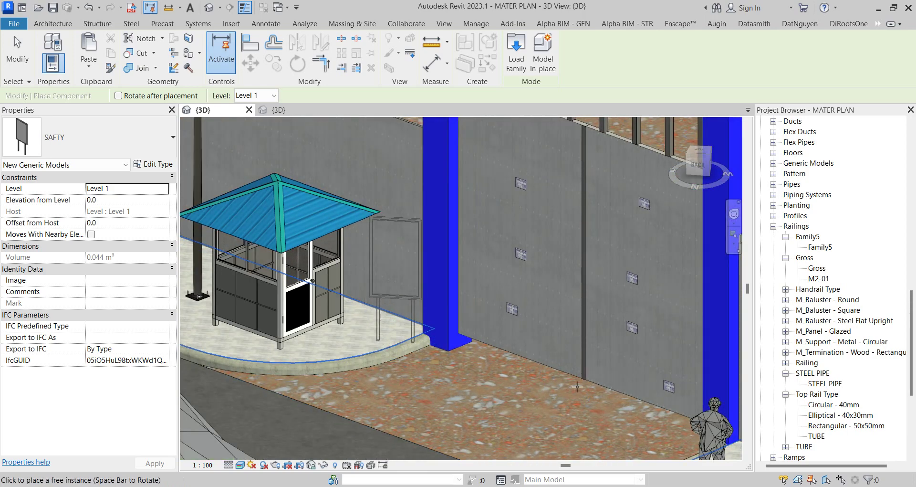
{"action": "middle_click_drag", "start_coordinate": [577, 387], "coordinate": [483, 342]}
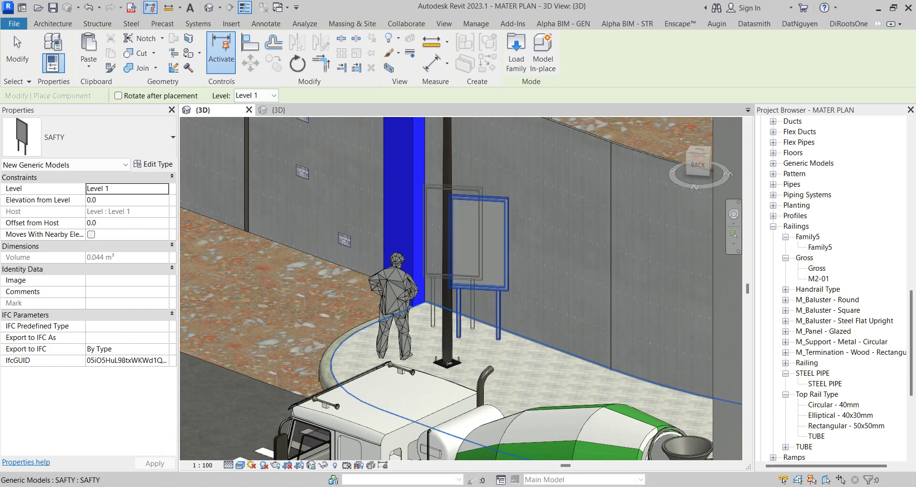
{"action": "right_click", "coordinate": [306, 201]}
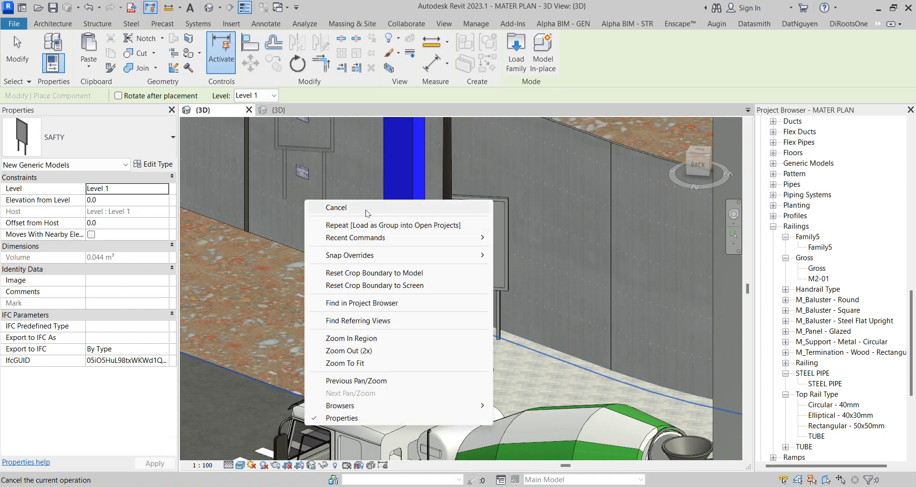
{"action": "left_click", "coordinate": [367, 212]}
- Switch the view to Hidden Line and align the placed sign's edge with the wall
{"action": "left_click", "coordinate": [240, 465]}
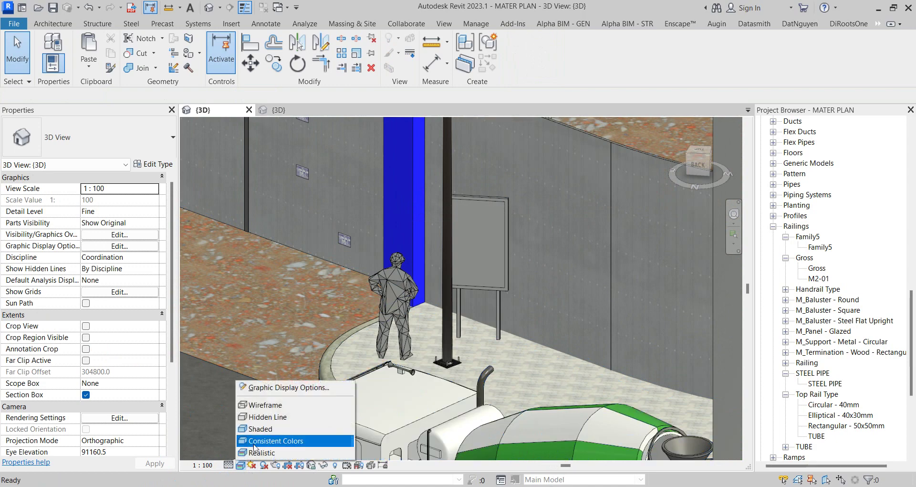
{"action": "left_click", "coordinate": [267, 416]}
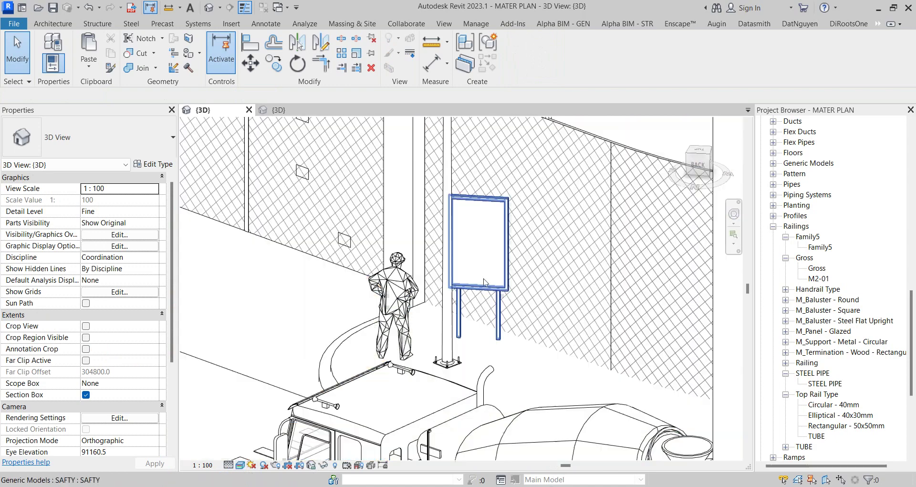
{"action": "left_click", "coordinate": [483, 279]}
{"action": "mouse_move", "coordinate": [525, 310]}
{"action": "middle_mouse_down", "text": "shift"}
{"action": "mouse_move", "coordinate": [596, 359]}
{"action": "mouse_move", "coordinate": [483, 330]}
{"action": "middle_mouse_up", "text": "shift"}
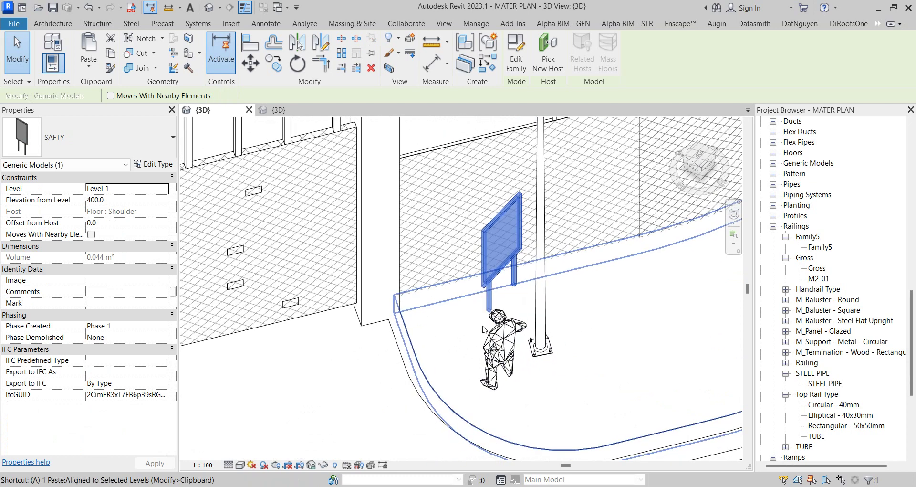
{"action": "key", "text": "l"}
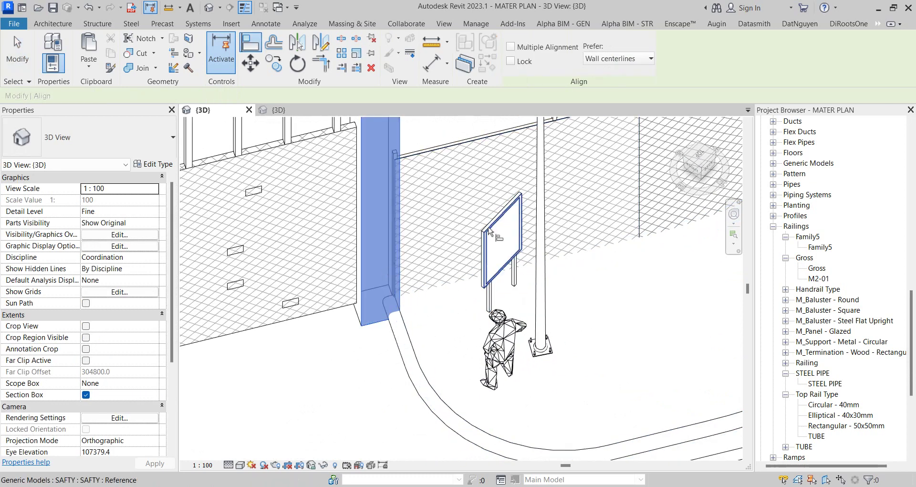
{"action": "scroll", "coordinate": [485, 234], "scroll_direction": "up", "scroll_amount": 3}
{"action": "scroll", "coordinate": [487, 235], "scroll_direction": "up", "scroll_amount": 2}
{"action": "scroll", "coordinate": [494, 238], "scroll_direction": "up", "scroll_amount": 1}
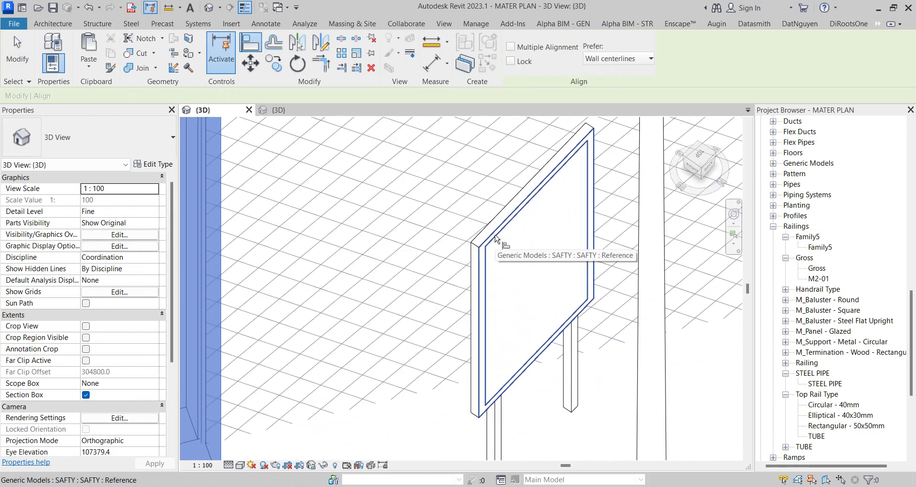
{"action": "left_click", "coordinate": [496, 239]}
{"action": "key", "text": "Escape"}
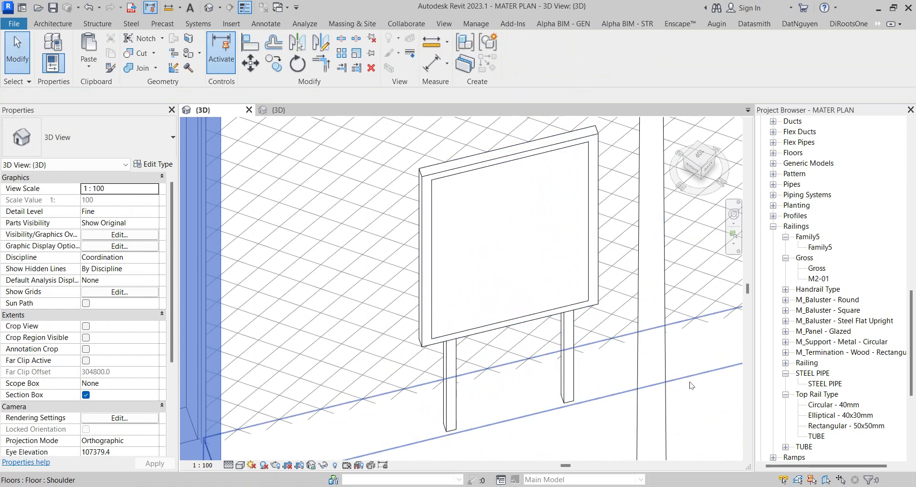
- Orbit and zoom out to see the whole sign board standing by the gate wall
{"action": "left_click", "coordinate": [580, 313]}
{"action": "middle_click_drag", "start_coordinate": [581, 312], "coordinate": [637, 291], "text": "shift"}
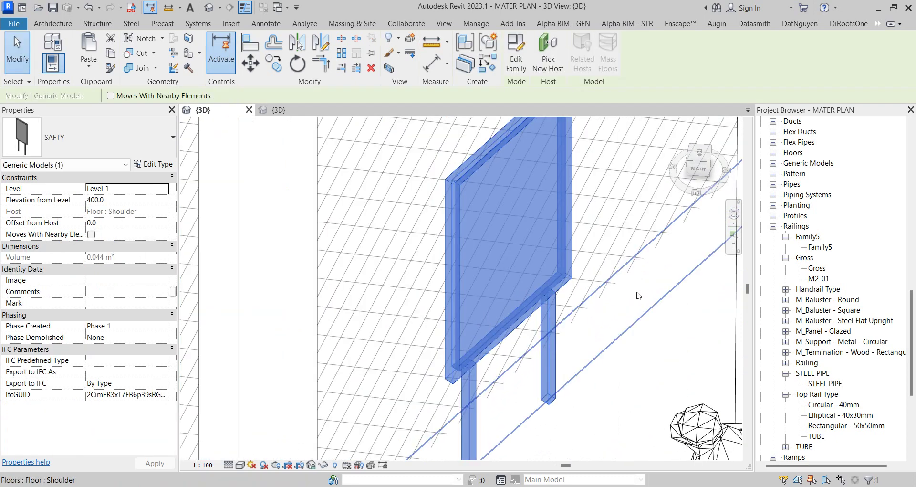
{"action": "left_click", "coordinate": [637, 291]}
{"action": "left_click", "coordinate": [536, 286]}
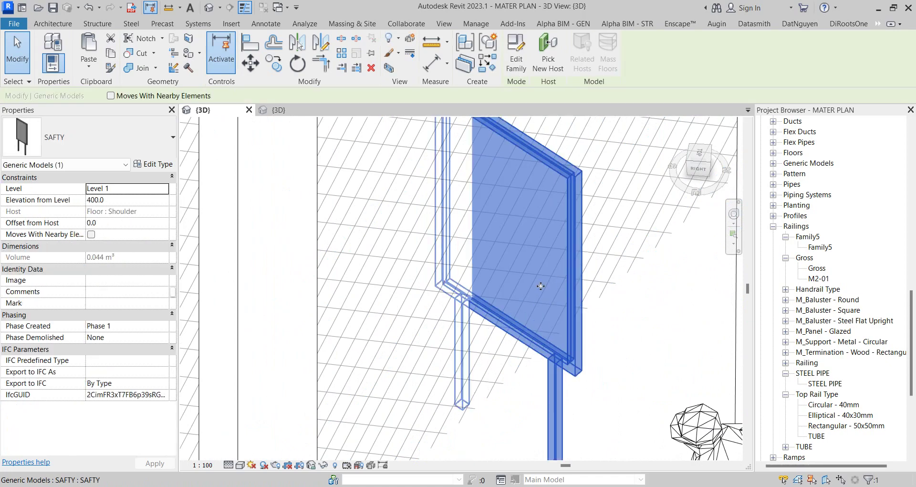
{"action": "key", "text": "Escape"}
{"action": "scroll", "coordinate": [635, 366], "scroll_direction": "down", "scroll_amount": 3}
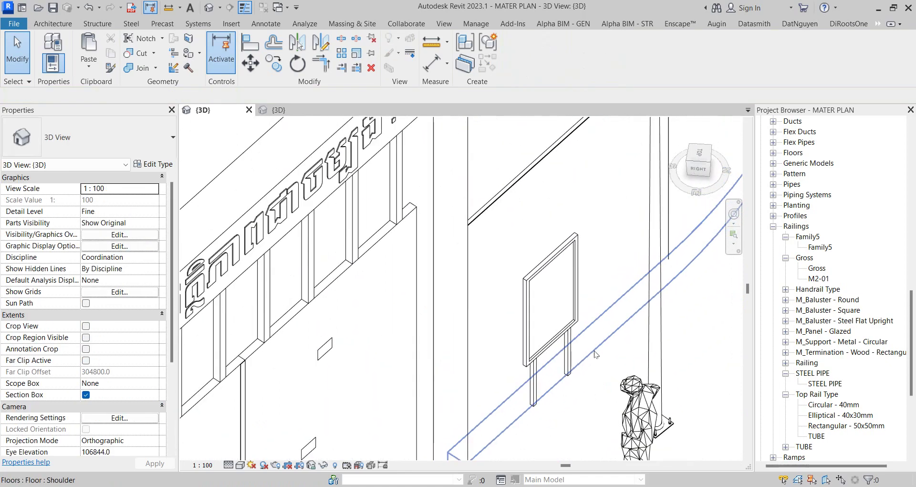
{"action": "middle_click_drag", "start_coordinate": [595, 351], "coordinate": [538, 273], "text": "shift"}
{"action": "scroll", "coordinate": [512, 314], "scroll_direction": "down", "scroll_amount": 2}
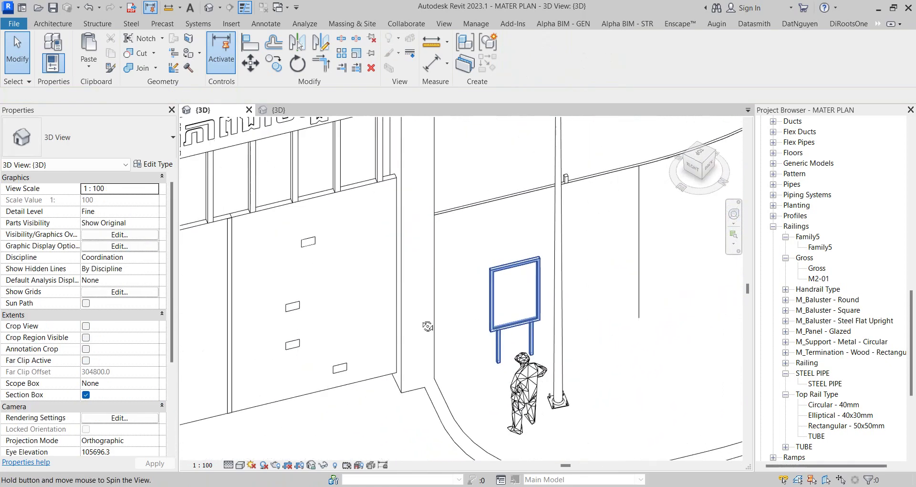
{"action": "middle_click_drag", "start_coordinate": [511, 314], "coordinate": [514, 293], "text": "shift"}
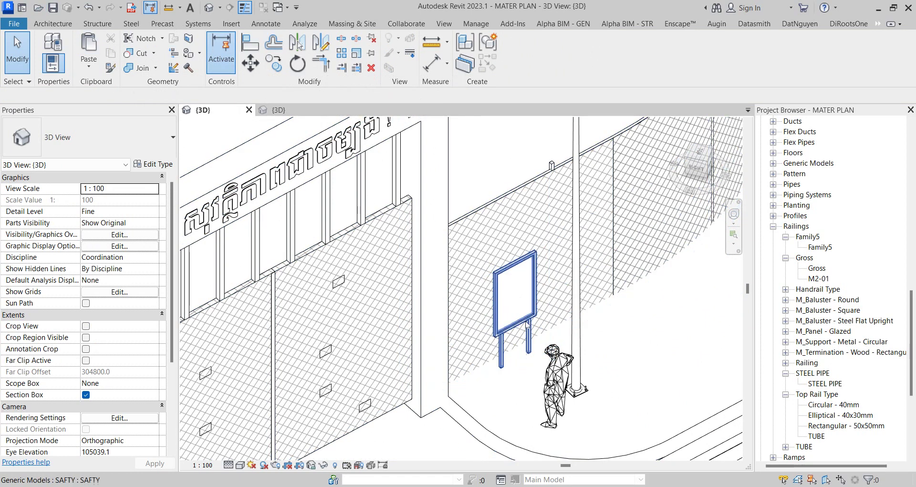
{"action": "left_click", "coordinate": [232, 24]}
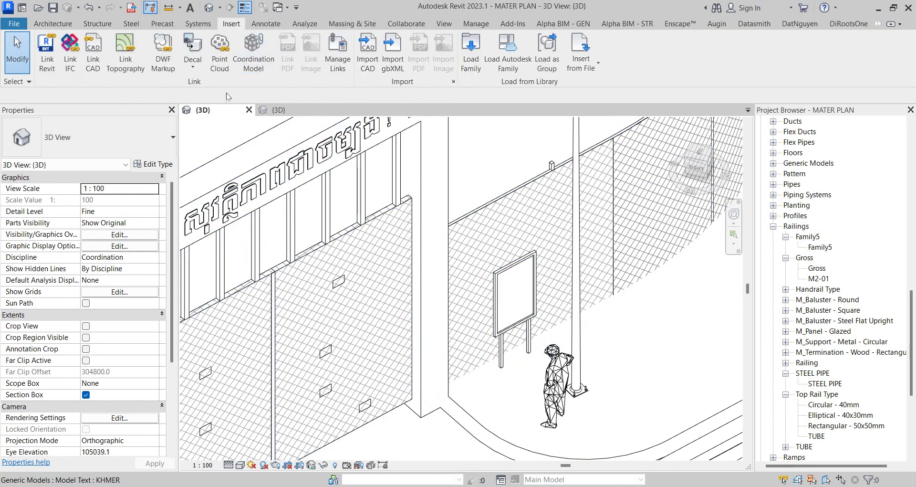
- Cancel an accidental decal placement and create a new decal type named New Decal 3
{"action": "left_click", "coordinate": [193, 68]}
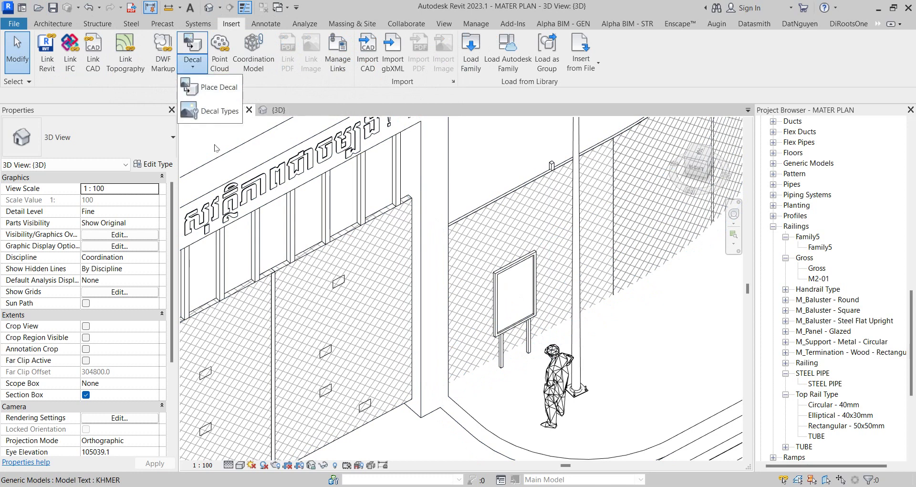
{"action": "left_click", "coordinate": [217, 87]}
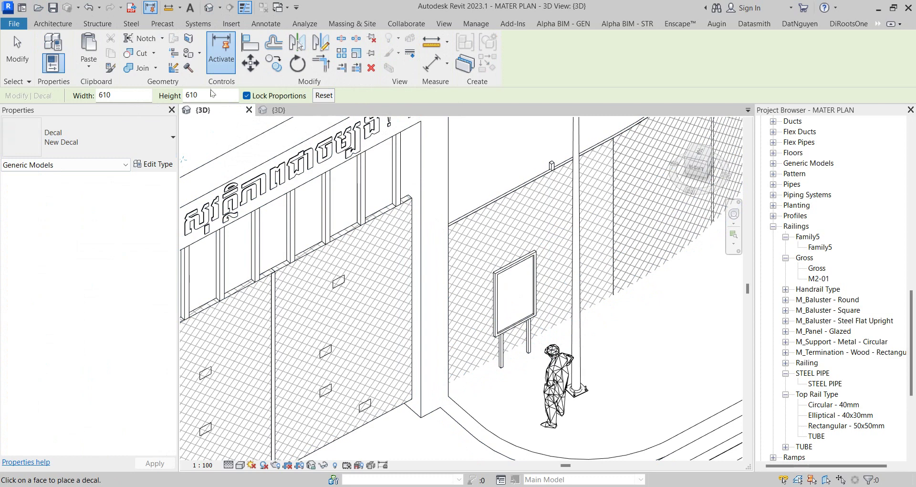
{"action": "key", "text": "Escape"}
{"action": "left_click", "coordinate": [193, 67]}
{"action": "left_click", "coordinate": [210, 113]}
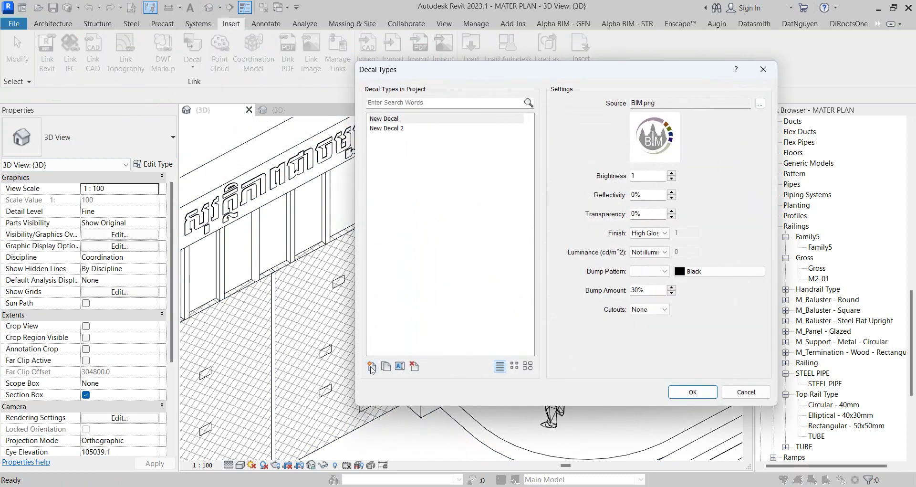
{"action": "left_click", "coordinate": [371, 368]}
{"action": "left_click", "coordinate": [302, 184]}
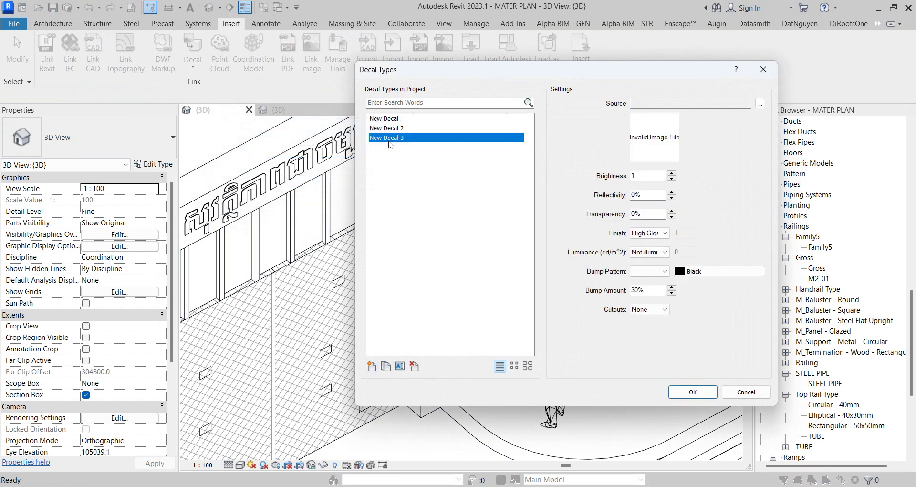
- Browse the Desktop for a source image, find none usable, cancel, and close Decal Types
{"action": "left_click", "coordinate": [761, 103]}
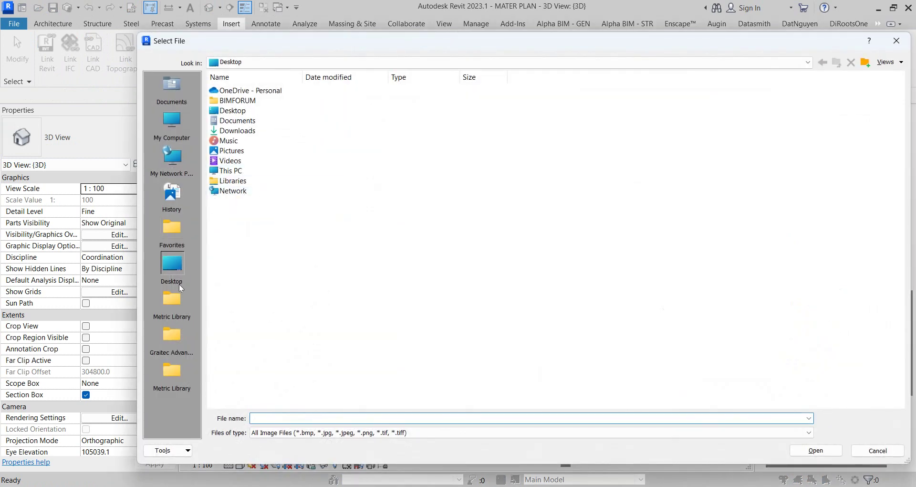
{"action": "left_click", "coordinate": [889, 62]}
{"action": "left_click", "coordinate": [854, 101]}
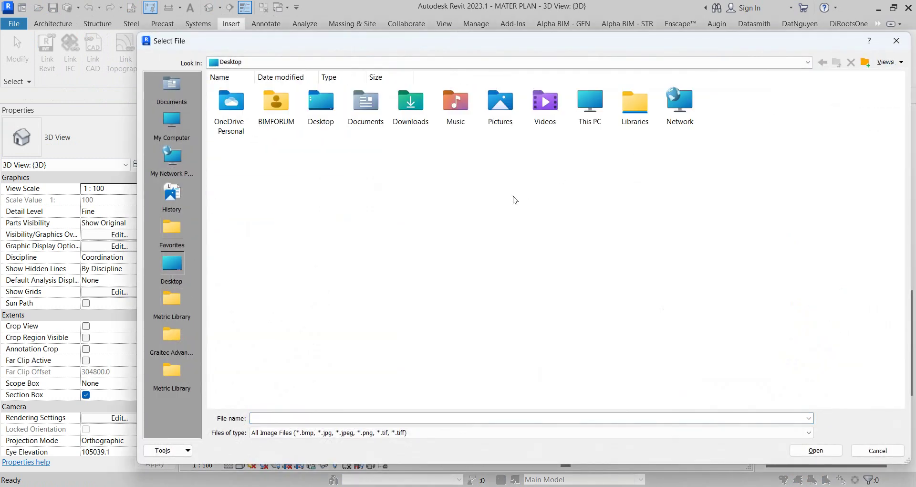
{"action": "left_click", "coordinate": [883, 67]}
{"action": "left_click", "coordinate": [857, 86]}
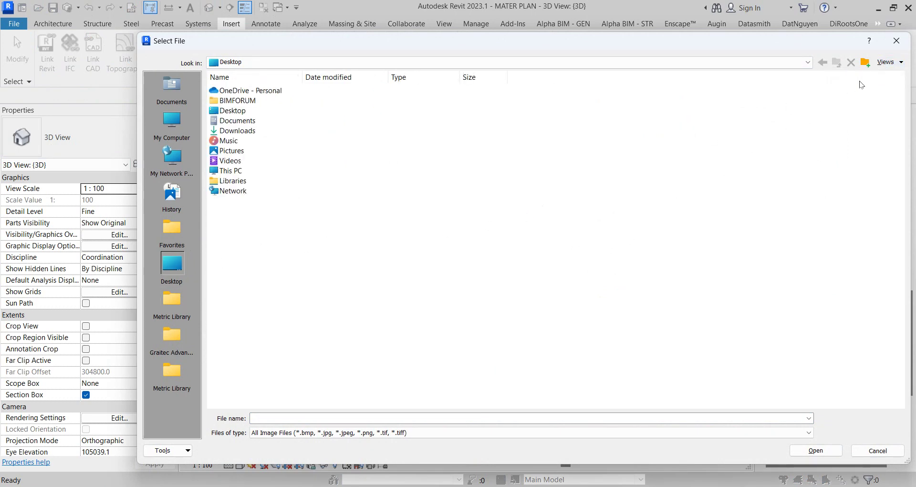
{"action": "left_click", "coordinate": [884, 65]}
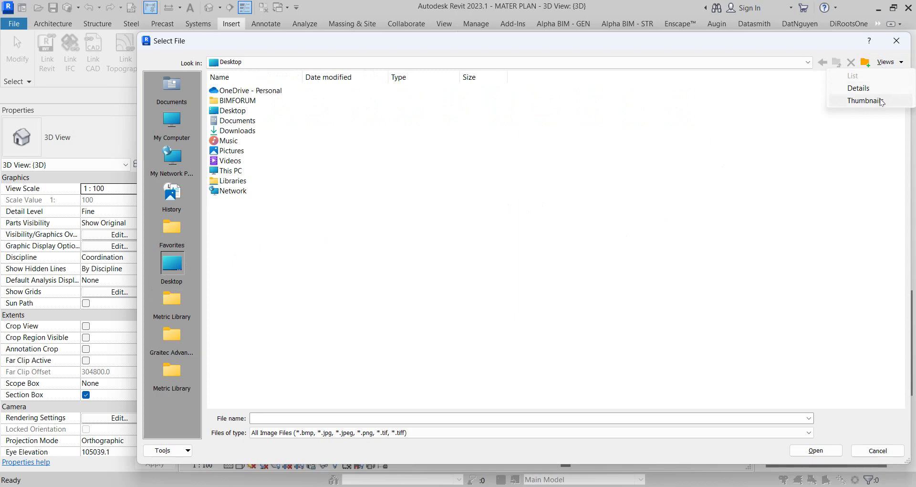
{"action": "left_click", "coordinate": [866, 100]}
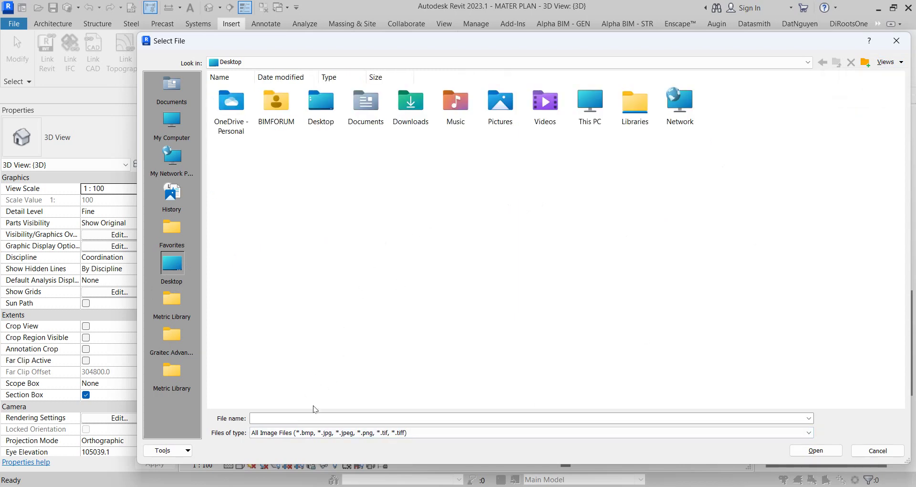
{"action": "left_click", "coordinate": [869, 450]}
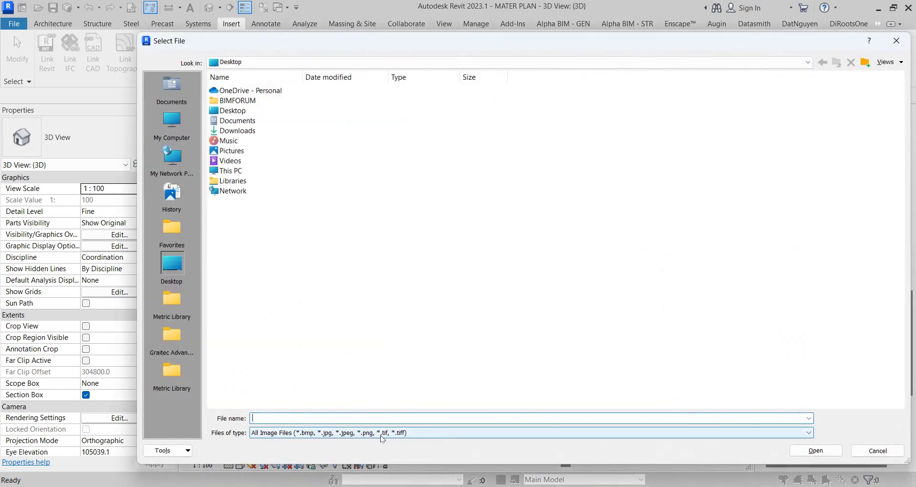
{"action": "left_click", "coordinate": [897, 40]}
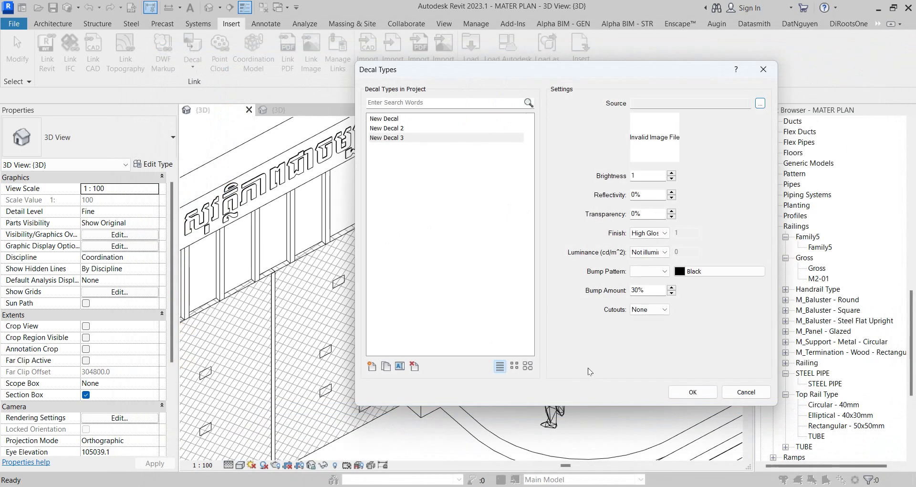
{"action": "left_click", "coordinate": [735, 392]}
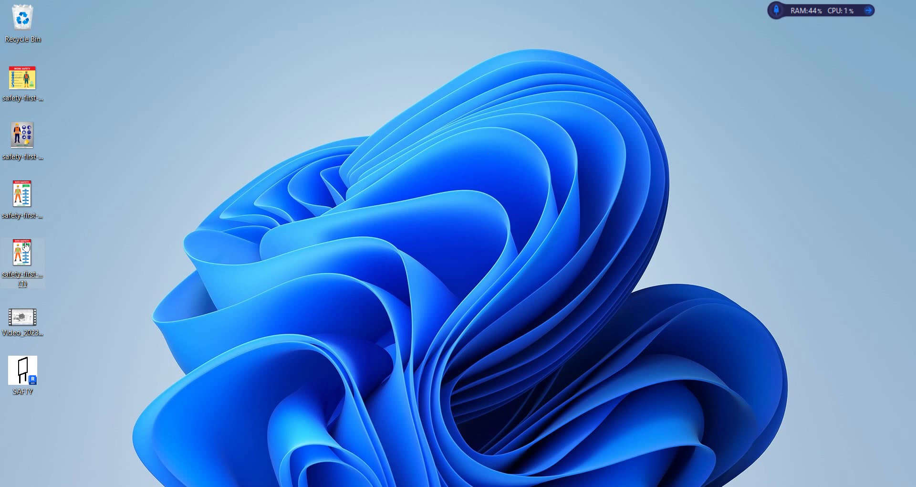
{"action": "left_click", "coordinate": [27, 246]}
{"action": "right_click", "coordinate": [29, 280]}
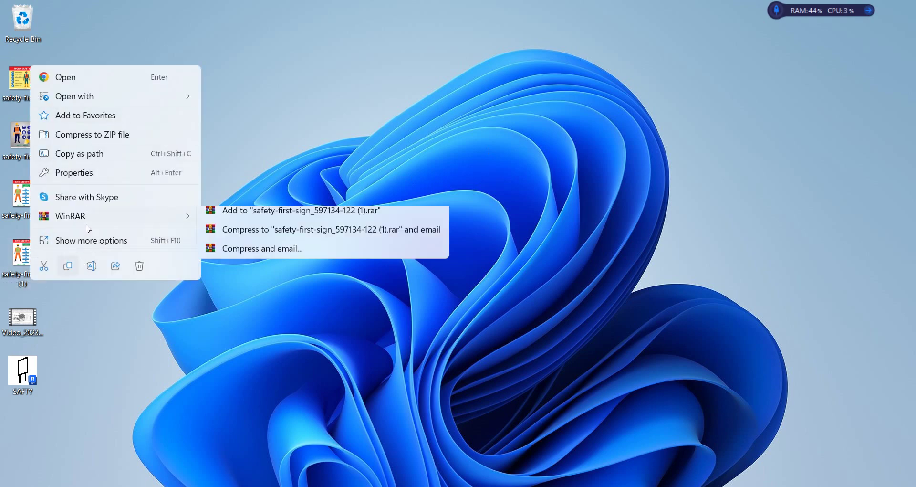
{"action": "left_click", "coordinate": [79, 240]}
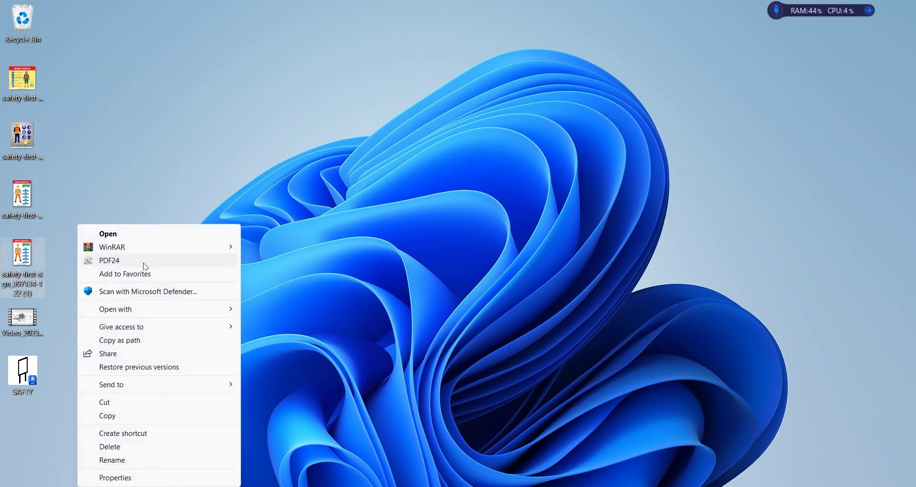
{"action": "left_click", "coordinate": [193, 309]}
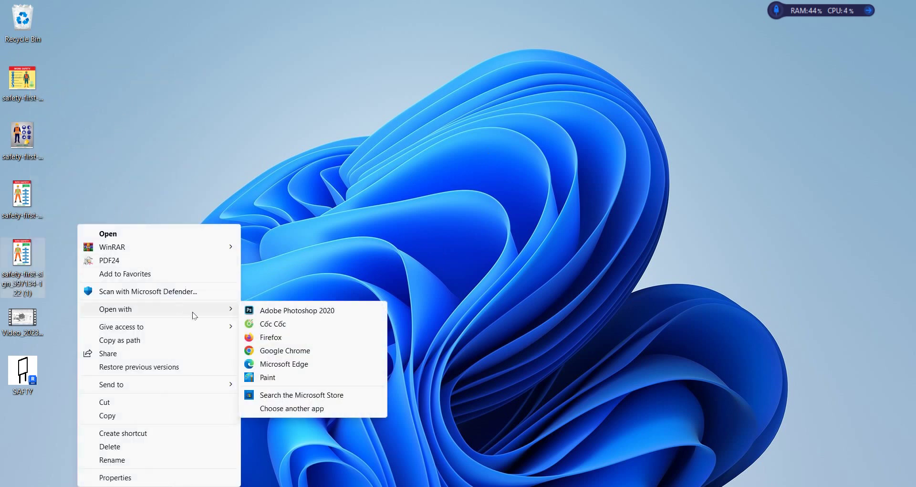
{"action": "left_click", "coordinate": [283, 375]}
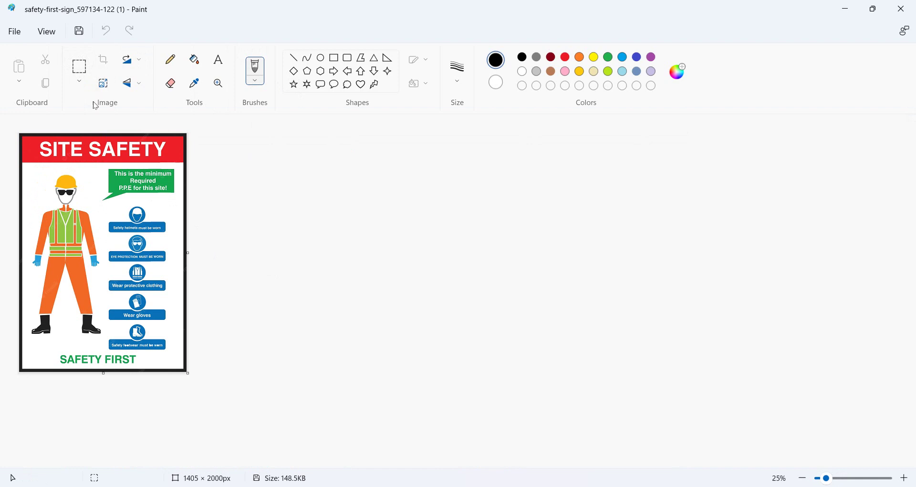
- Undo the stray line, then rectangle-select inside the black border and crop to 1329 × 1917 px
{"action": "left_click_drag", "start_coordinate": [25, 140], "coordinate": [134, 305]}
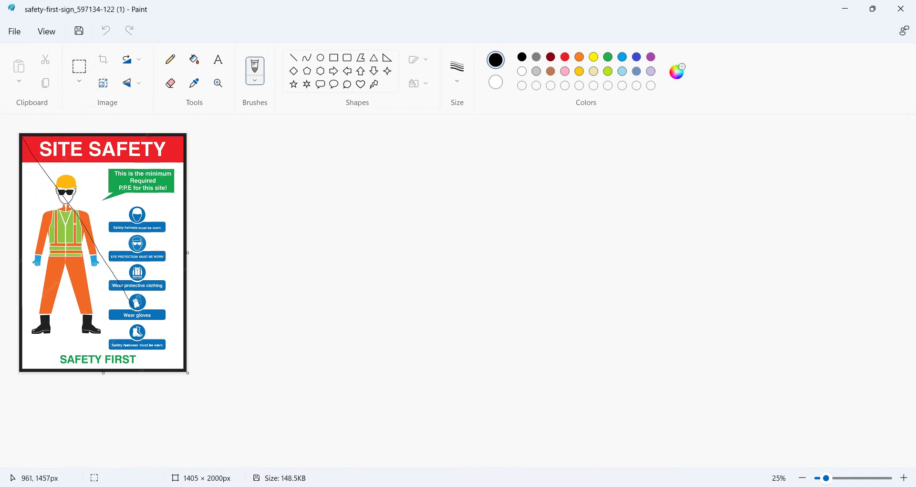
{"action": "key", "text": "ctrl+z"}
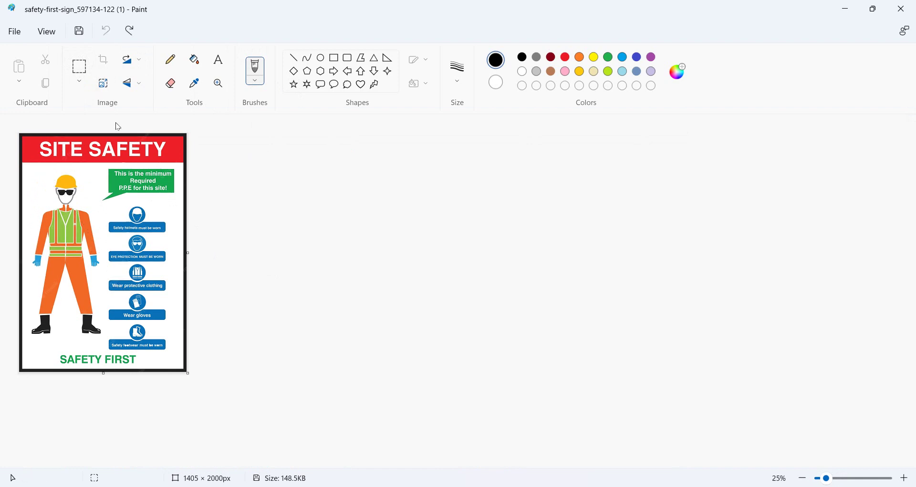
{"action": "left_click", "coordinate": [80, 82]}
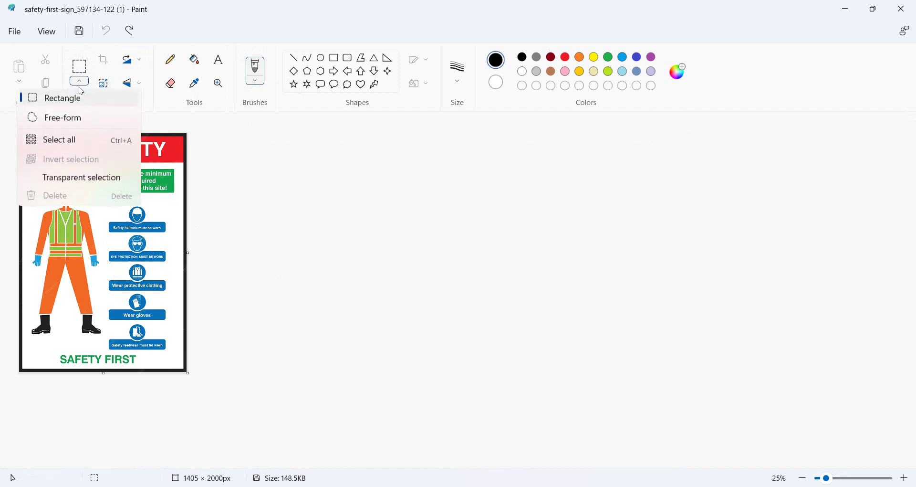
{"action": "left_click", "coordinate": [67, 101]}
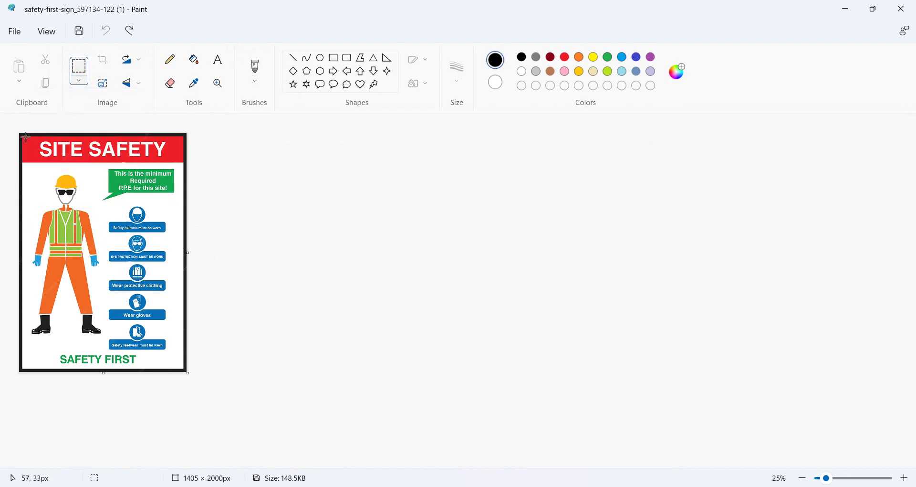
{"action": "left_click_drag", "start_coordinate": [22, 139], "coordinate": [181, 367]}
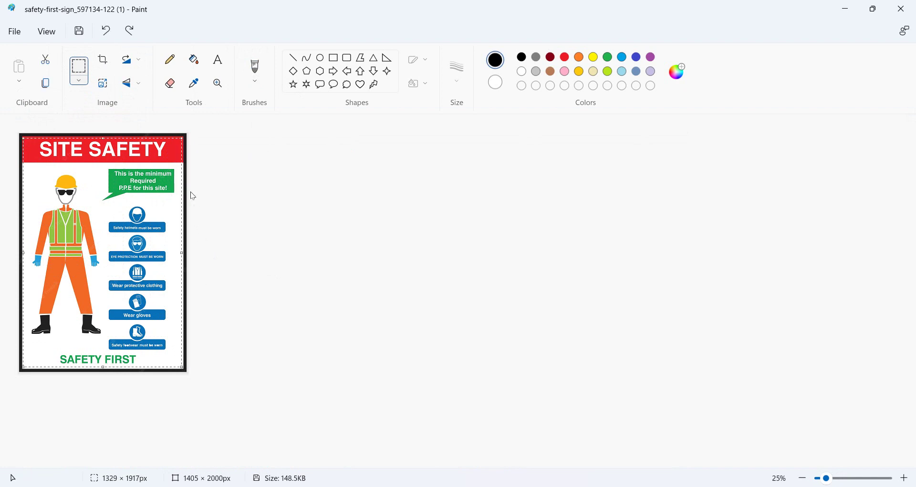
{"action": "left_click", "coordinate": [102, 61]}
{"action": "left_click", "coordinate": [15, 31]}
{"action": "mouse_move", "coordinate": [79, 130]}
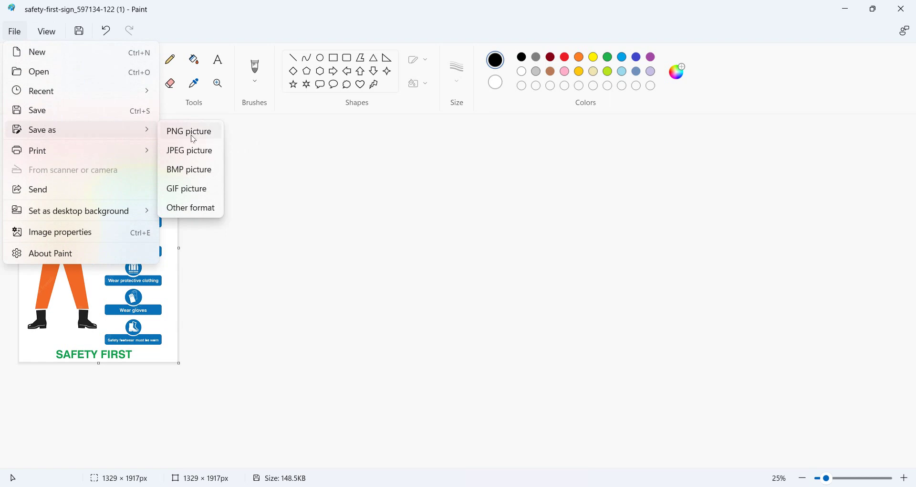
- Save the cropped poster as SAFETY.png on the Desktop, accept the transparency warning, and return to Revit
{"action": "left_click", "coordinate": [194, 139]}
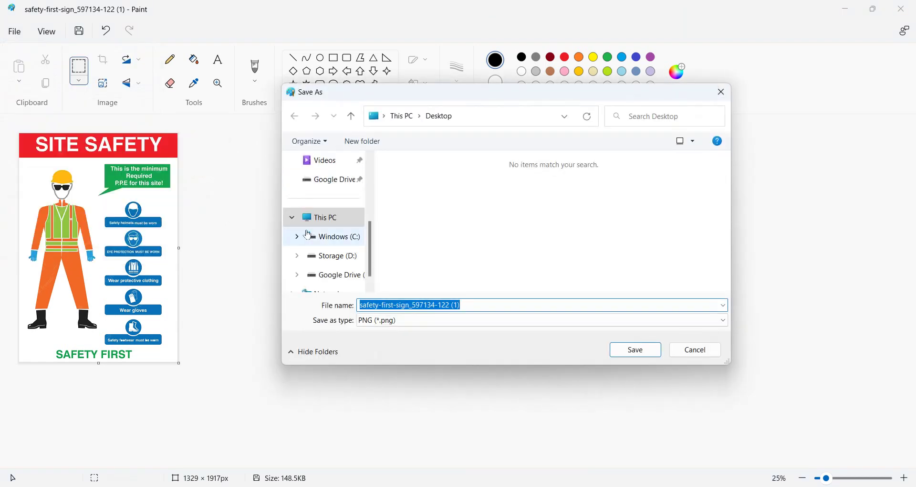
{"action": "left_click_drag", "start_coordinate": [371, 241], "coordinate": [373, 164]}
{"action": "left_click", "coordinate": [337, 217]}
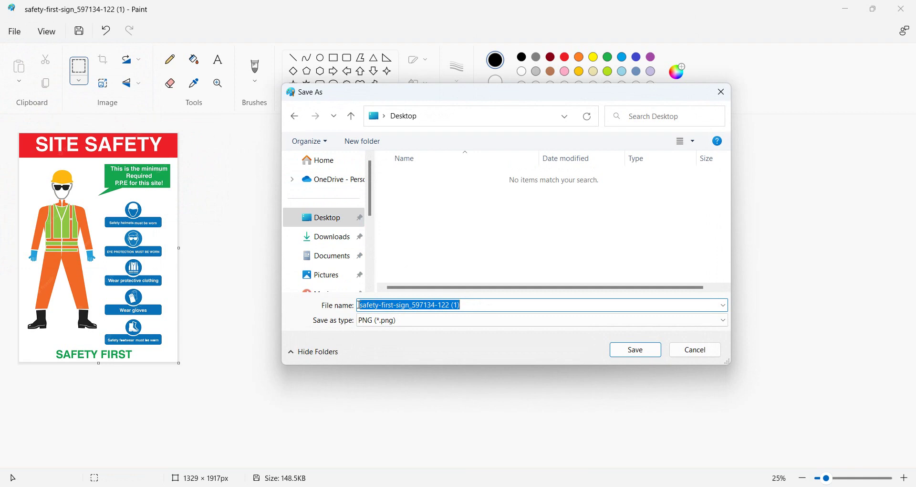
{"action": "type", "text": "SAF"}
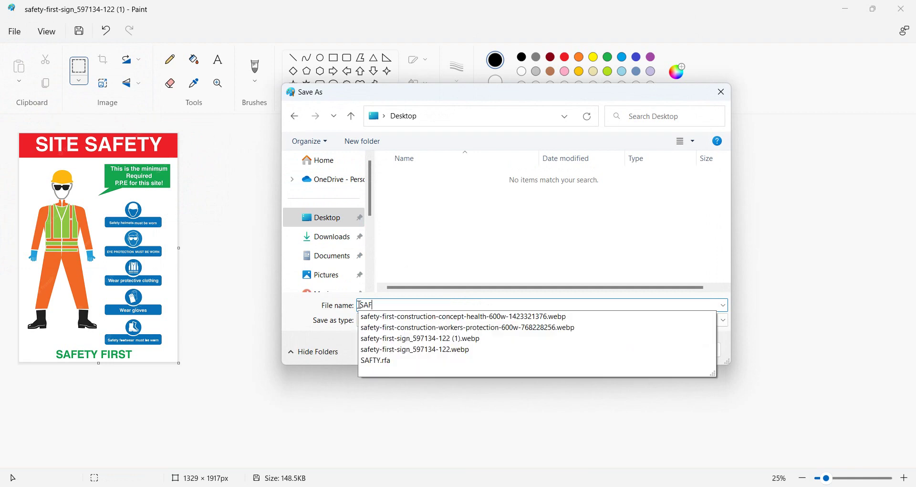
{"action": "type", "text": "ETY"}
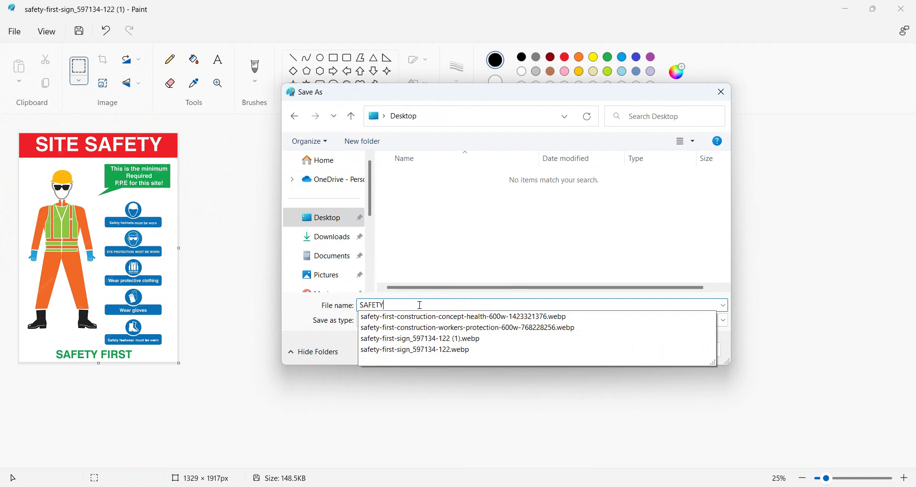
{"action": "left_click", "coordinate": [628, 248]}
{"action": "left_click", "coordinate": [630, 350]}
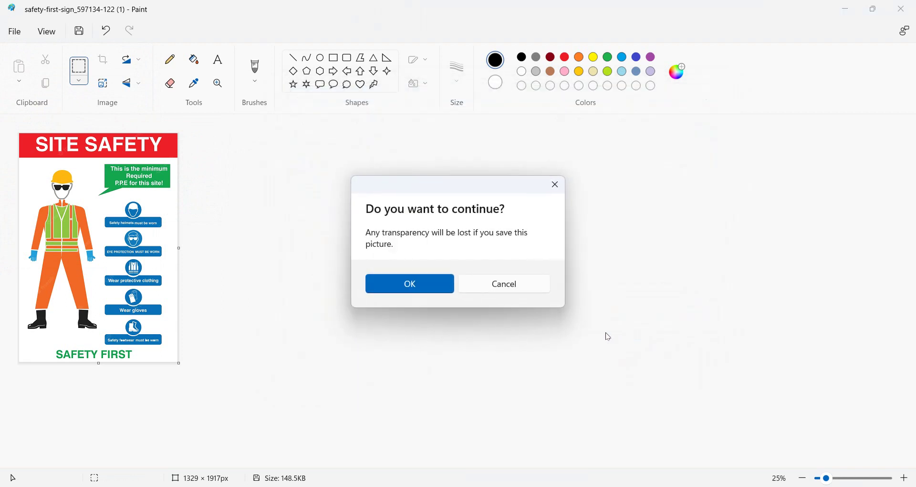
{"action": "left_click", "coordinate": [420, 287]}
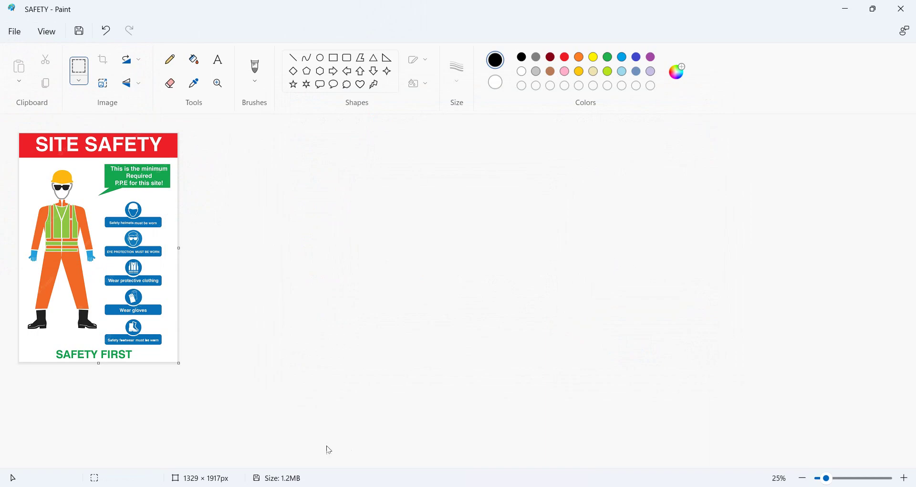
{"action": "key", "text": "alt+Tab"}
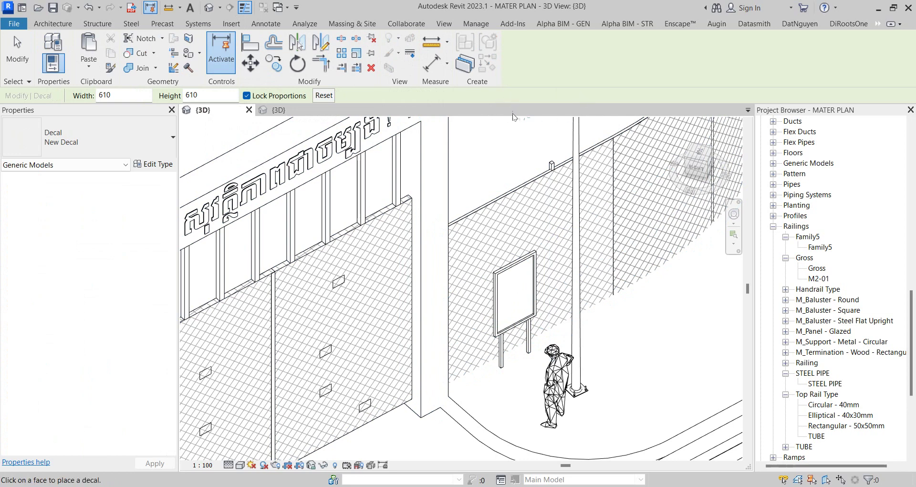
- Add decal type New Decal 3 using SAFETY.png from the Desktop as its source image
{"action": "key", "text": "Escape"}
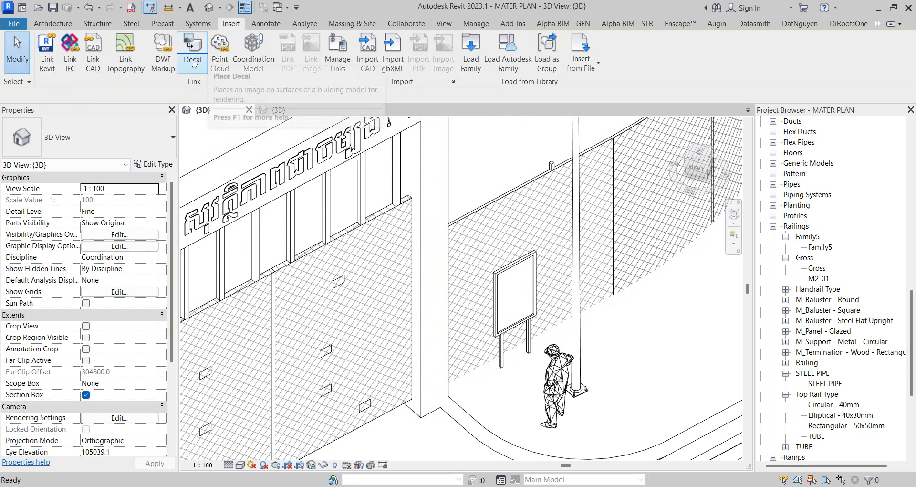
{"action": "left_click", "coordinate": [192, 68]}
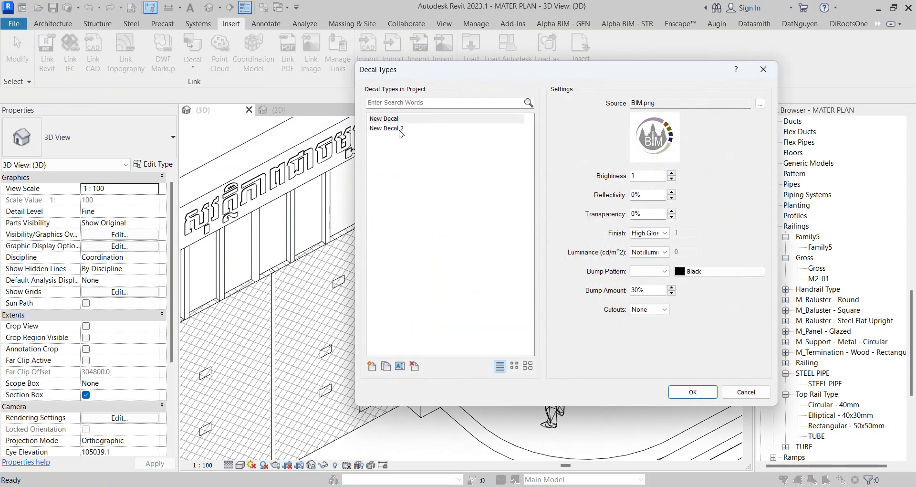
{"action": "left_click", "coordinate": [372, 366]}
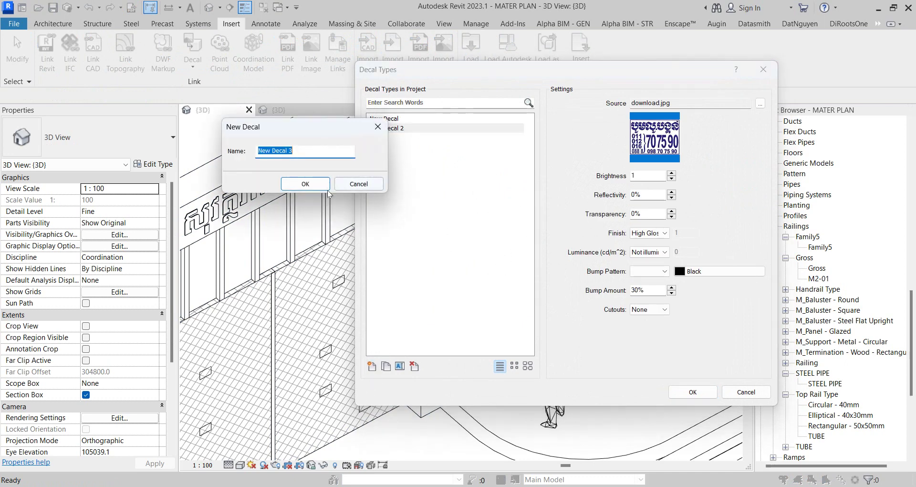
{"action": "left_click", "coordinate": [300, 183]}
{"action": "left_click", "coordinate": [760, 104]}
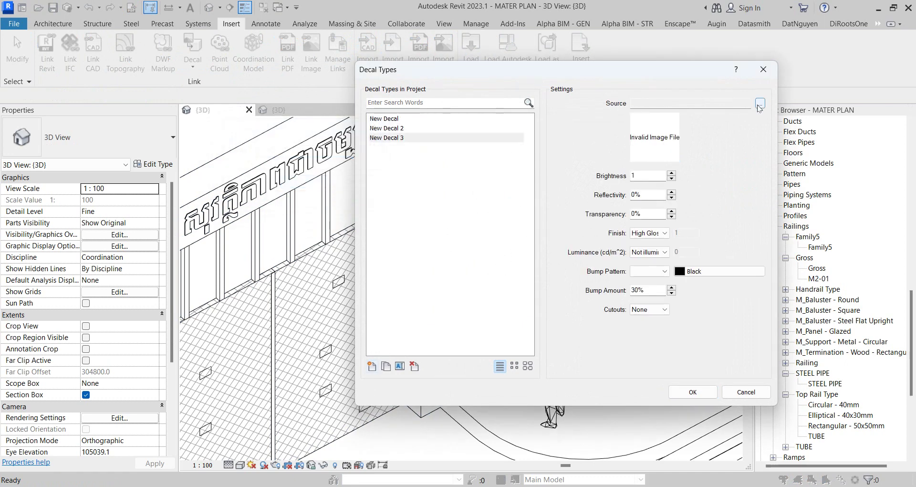
{"action": "left_click", "coordinate": [262, 201]}
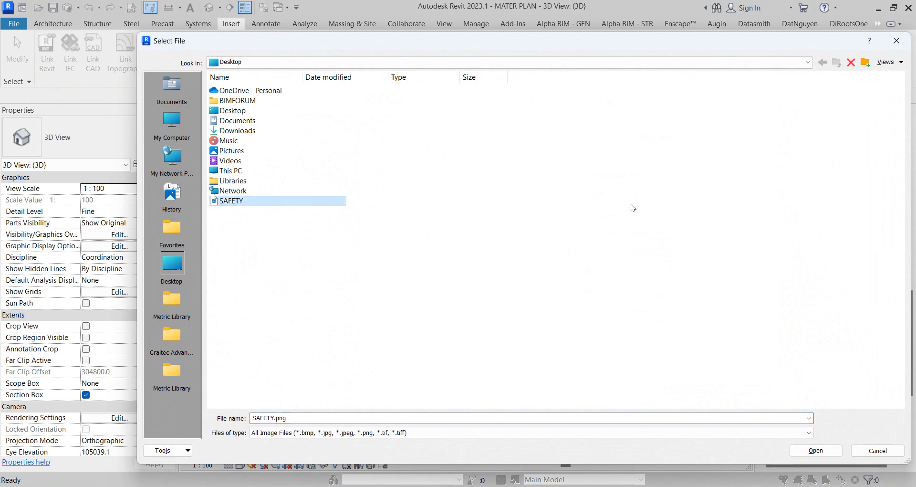
{"action": "key", "text": "Return"}
{"action": "left_click", "coordinate": [704, 393]}
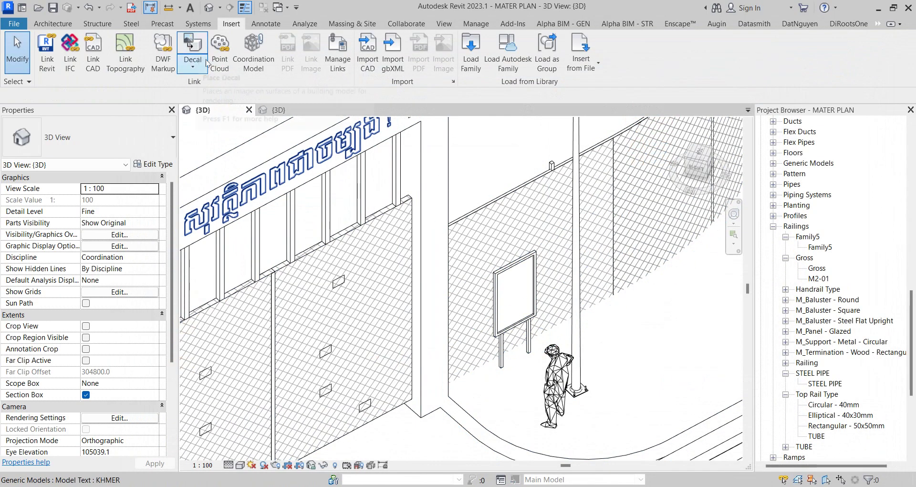
- Make the SAFTY sign board's front face the work plane for the decal
{"action": "middle_click_drag", "start_coordinate": [509, 293], "coordinate": [527, 265]}
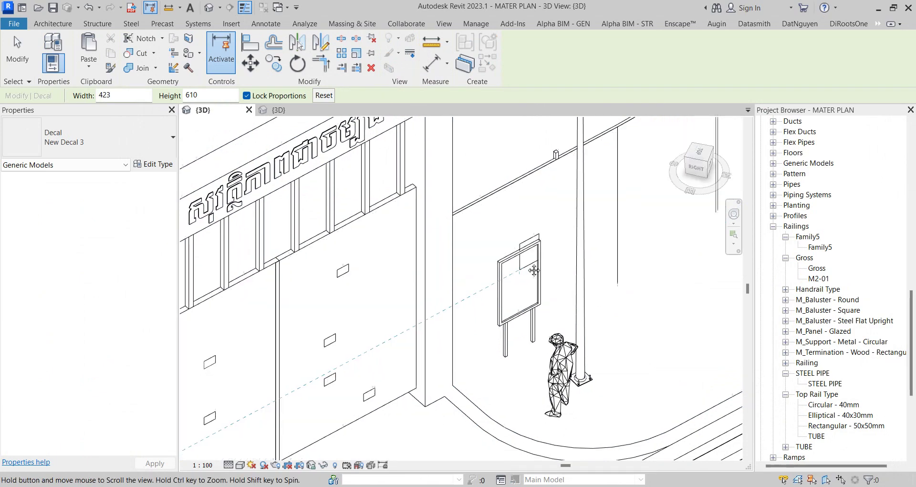
{"action": "key", "text": "Escape"}
{"action": "key", "text": "w"}
{"action": "key", "text": "p"}
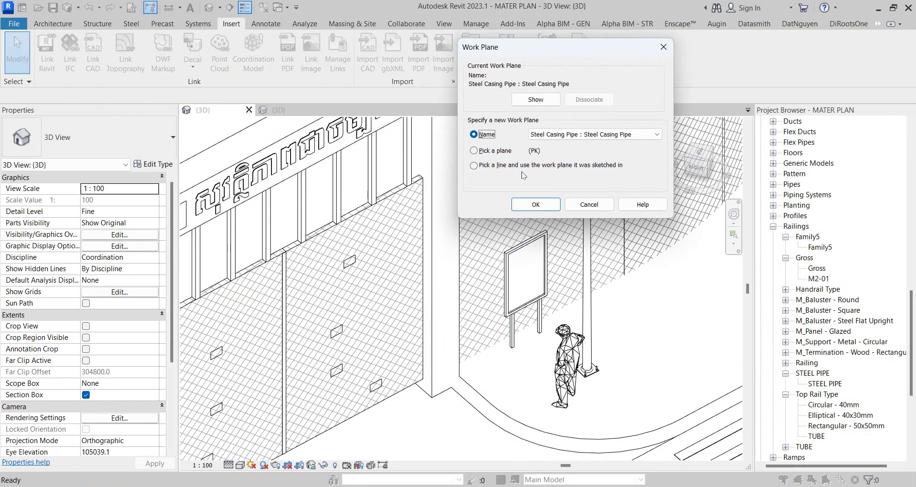
{"action": "left_click", "coordinate": [473, 150]}
{"action": "left_click", "coordinate": [530, 203]}
{"action": "left_click", "coordinate": [523, 281]}
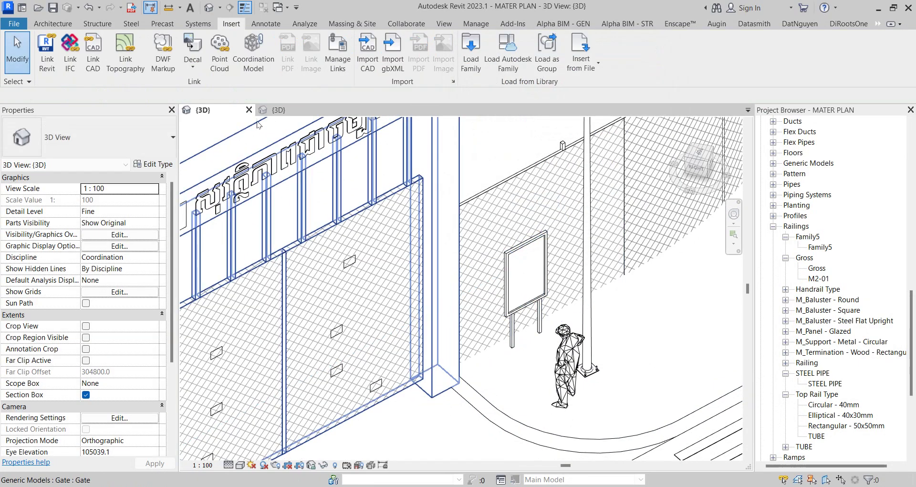
- Place New Decal 3 on the sign face, end the placement command, and check the decal
{"action": "scroll", "coordinate": [530, 275], "scroll_direction": "up", "scroll_amount": 2}
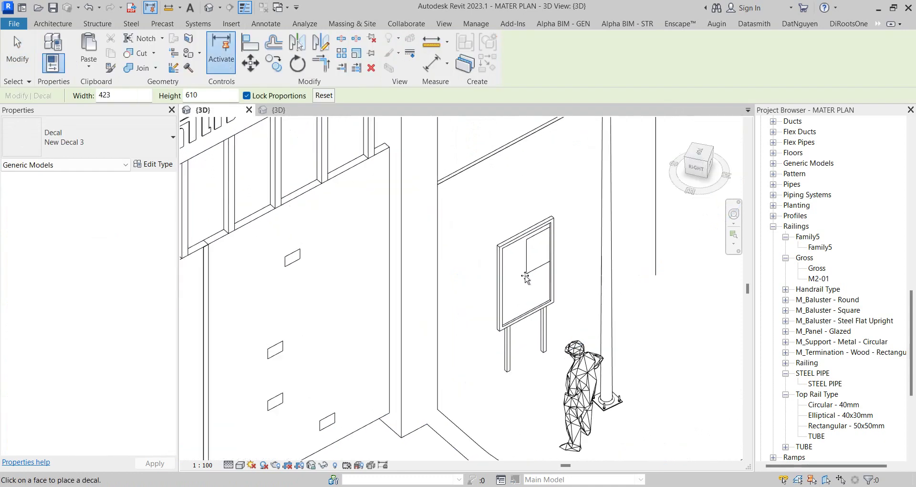
{"action": "scroll", "coordinate": [521, 282], "scroll_direction": "up", "scroll_amount": 1}
{"action": "scroll", "coordinate": [506, 289], "scroll_direction": "up", "scroll_amount": 1}
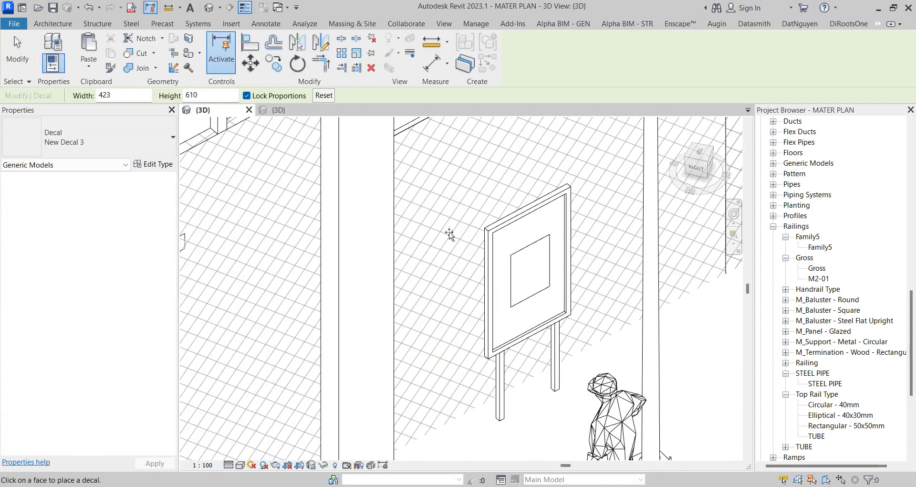
{"action": "right_click", "coordinate": [503, 187]}
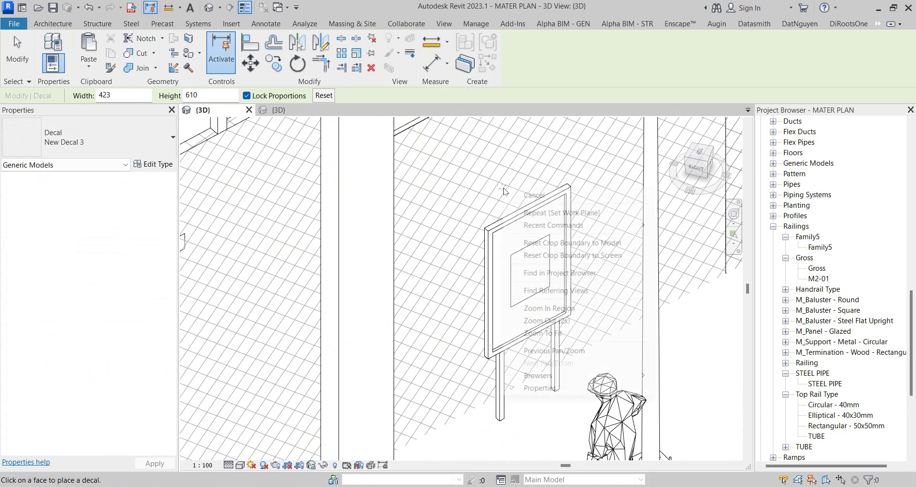
{"action": "left_click", "coordinate": [516, 192]}
{"action": "left_click", "coordinate": [510, 172]}
{"action": "right_click", "coordinate": [507, 167]}
{"action": "left_click", "coordinate": [529, 173]}
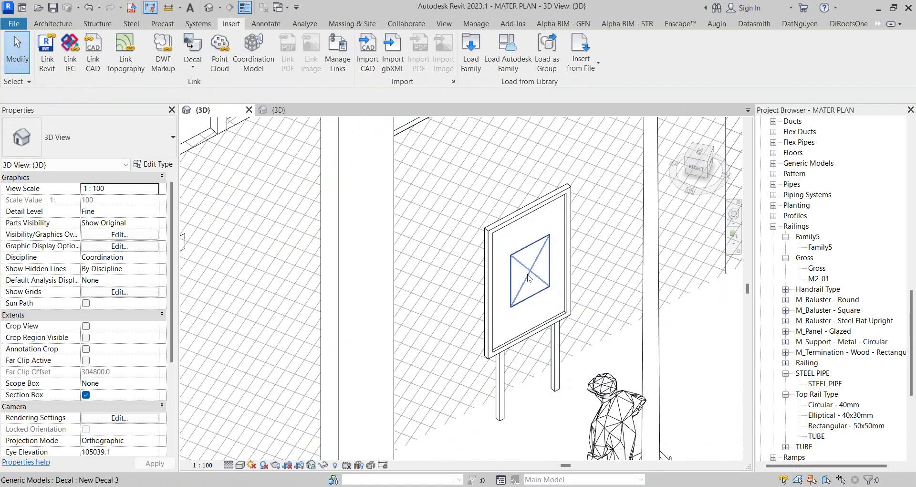
{"action": "left_click", "coordinate": [530, 274]}
{"action": "scroll", "coordinate": [539, 238], "scroll_direction": "up", "scroll_amount": 1}
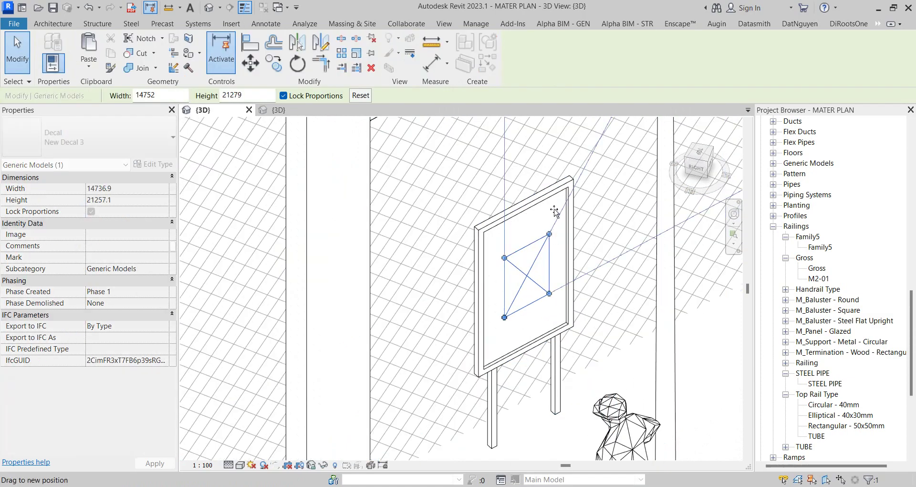
{"action": "key", "text": "Escape"}
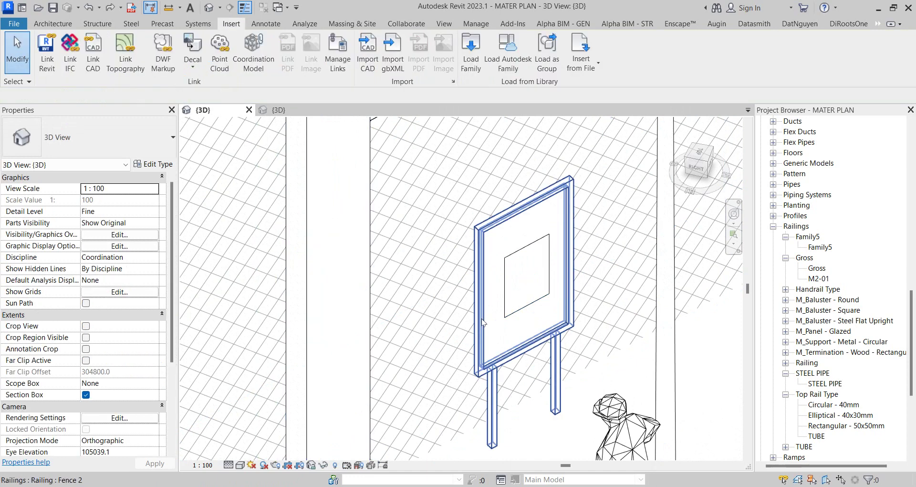
- Set the New Decal 3 width to 700 (height about 1009.7) and switch the visual style to Realistic
{"action": "left_click", "coordinate": [505, 296]}
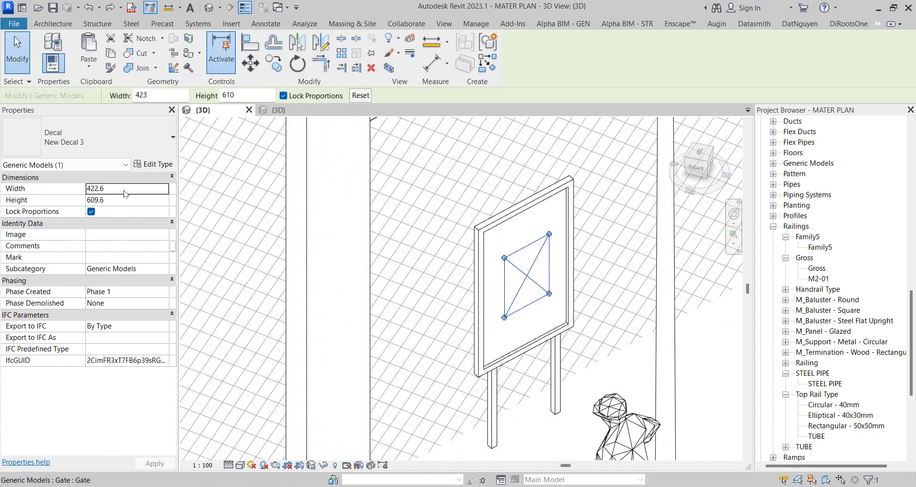
{"action": "left_click", "coordinate": [84, 192]}
{"action": "type", "text": "700"}
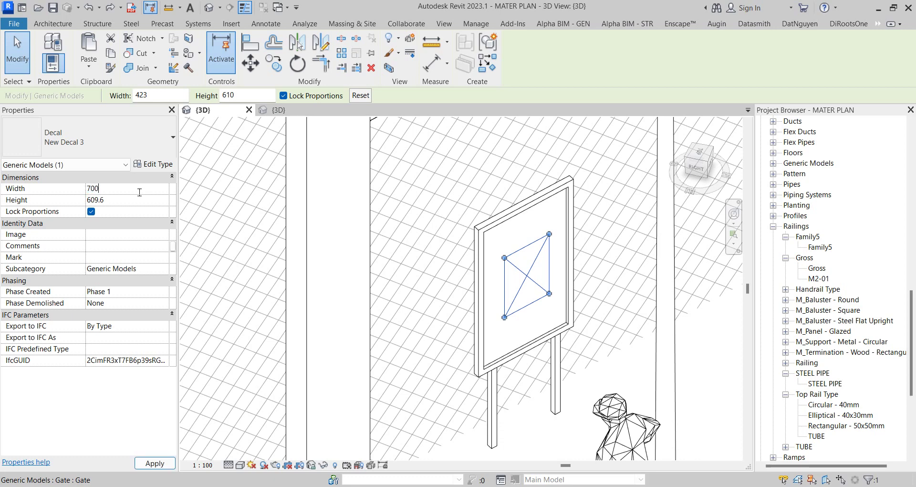
{"action": "key", "text": "Return"}
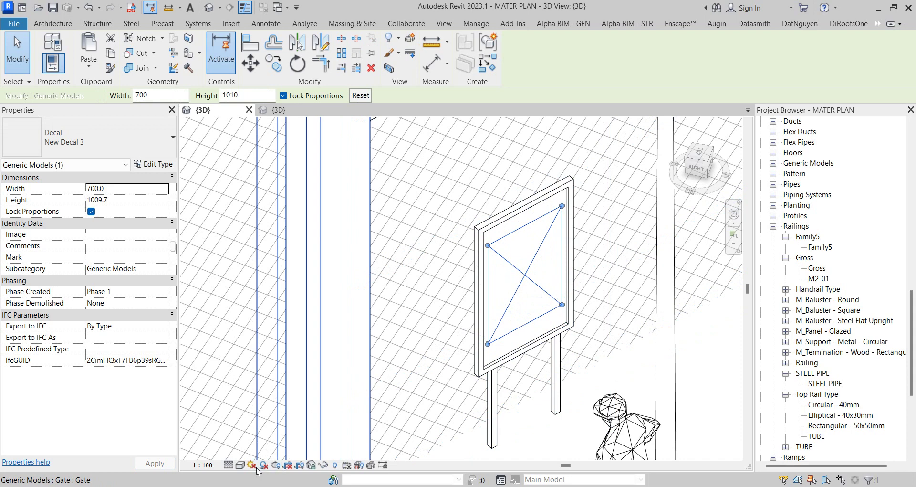
{"action": "left_click", "coordinate": [241, 465]}
{"action": "left_click", "coordinate": [278, 452]}
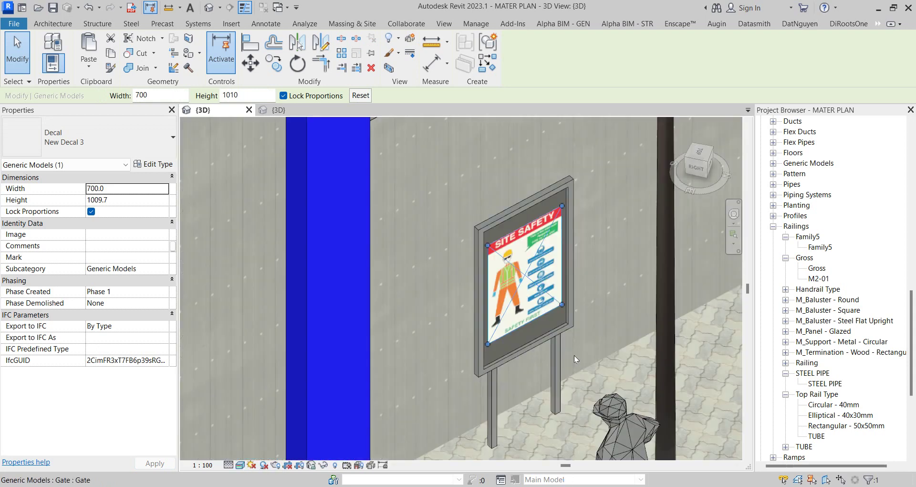
{"action": "mouse_move", "coordinate": [548, 345]}
{"action": "middle_mouse_down", "text": "shift"}
{"action": "mouse_move", "coordinate": [414, 356]}
{"action": "mouse_move", "coordinate": [548, 320]}
{"action": "mouse_move", "coordinate": [612, 326]}
{"action": "mouse_move", "coordinate": [526, 320]}
{"action": "middle_mouse_up", "text": "shift"}
{"action": "key", "text": "Escape"}
{"action": "scroll", "coordinate": [525, 319], "scroll_direction": "up", "scroll_amount": 2}
{"action": "scroll", "coordinate": [526, 320], "scroll_direction": "up", "scroll_amount": 2}
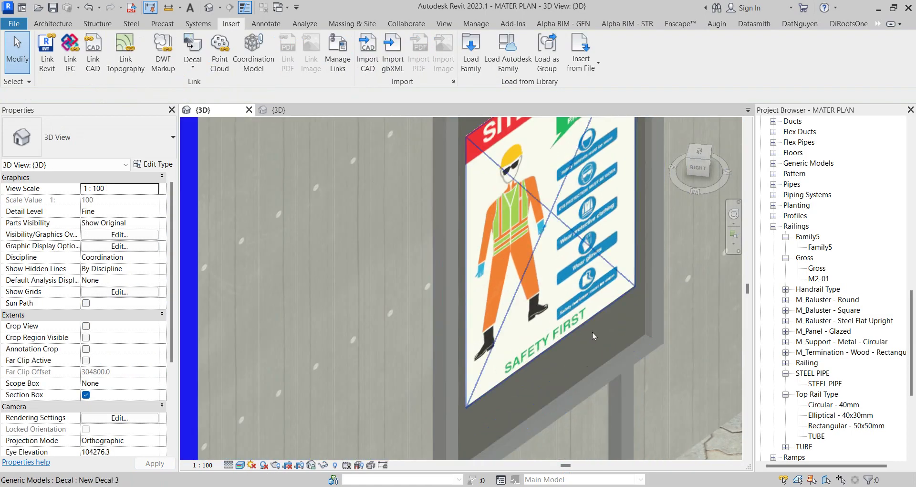
{"action": "scroll", "coordinate": [503, 341], "scroll_direction": "down", "scroll_amount": 3}
{"action": "scroll", "coordinate": [465, 327], "scroll_direction": "down", "scroll_amount": 2}
{"action": "scroll", "coordinate": [442, 348], "scroll_direction": "down", "scroll_amount": 2}
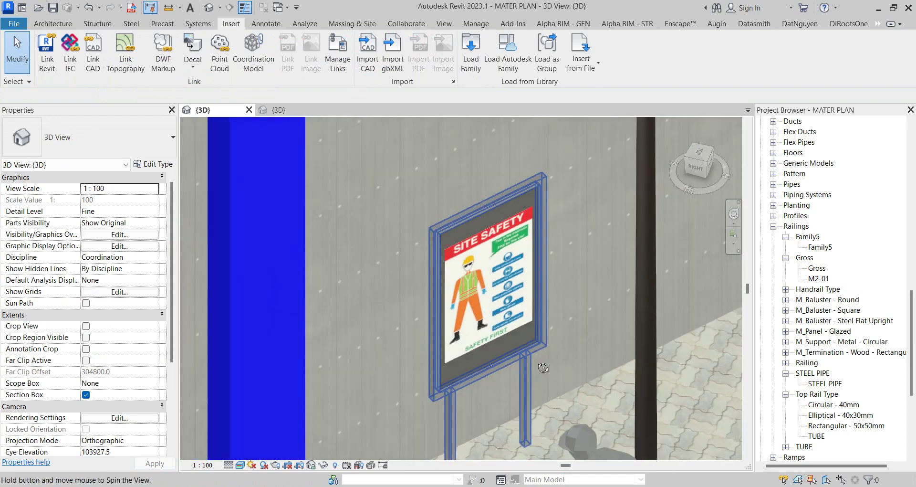
{"action": "middle_click_drag", "start_coordinate": [478, 368], "coordinate": [522, 383], "text": "shift"}
{"action": "scroll", "coordinate": [483, 336], "scroll_direction": "down", "scroll_amount": 3}
{"action": "scroll", "coordinate": [483, 336], "scroll_direction": "down", "scroll_amount": 2}
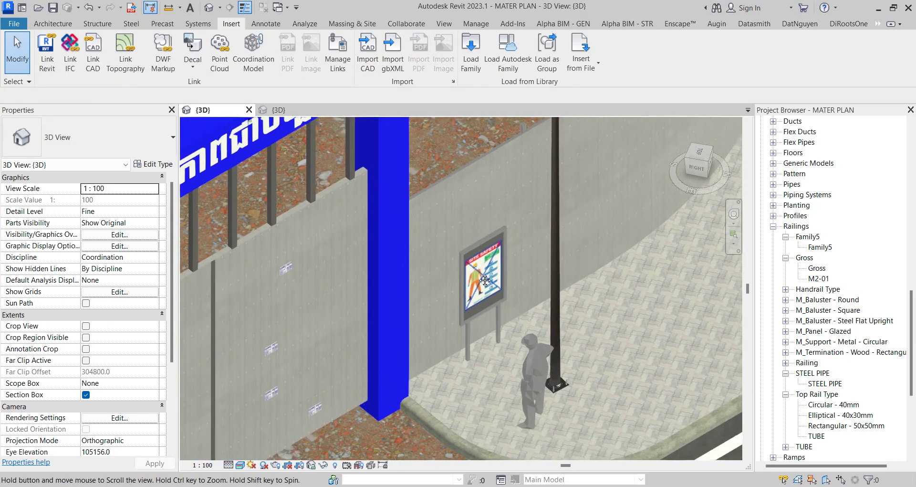
{"action": "mouse_move", "coordinate": [482, 323]}
{"action": "middle_mouse_down", "text": "shift"}
{"action": "mouse_move", "coordinate": [348, 296]}
{"action": "mouse_move", "coordinate": [489, 397]}
{"action": "middle_mouse_up", "text": "shift"}
{"action": "scroll", "coordinate": [489, 397], "scroll_direction": "down", "scroll_amount": 2}
{"action": "scroll", "coordinate": [489, 397], "scroll_direction": "down", "scroll_amount": 2}
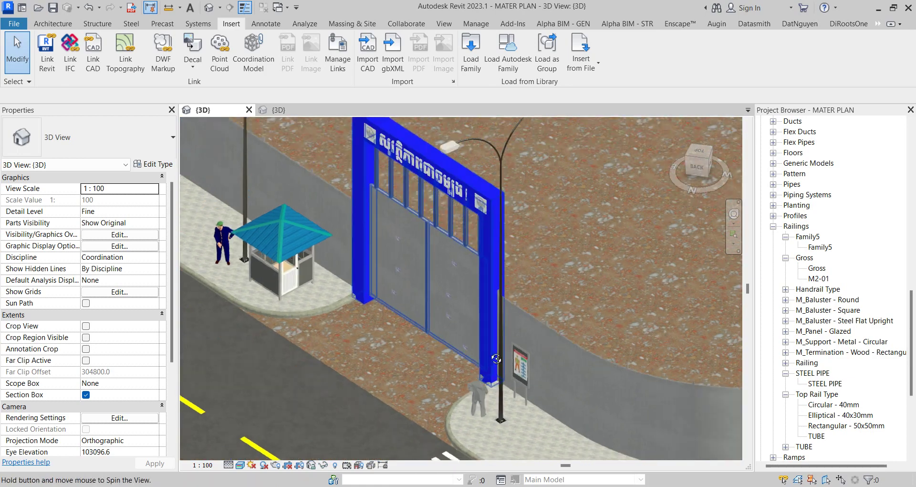
{"action": "scroll", "coordinate": [489, 347], "scroll_direction": "down", "scroll_amount": 2}
{"action": "scroll", "coordinate": [451, 373], "scroll_direction": "up", "scroll_amount": 1}
{"action": "scroll", "coordinate": [451, 373], "scroll_direction": "up", "scroll_amount": 1}
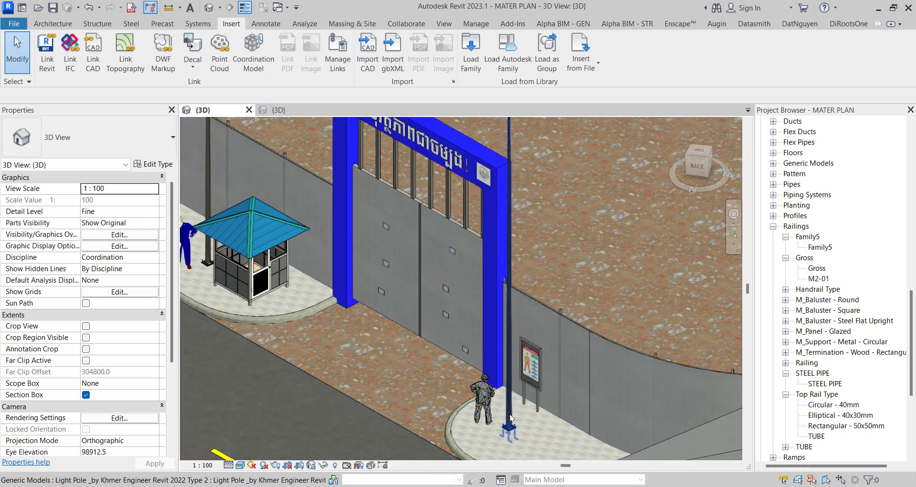